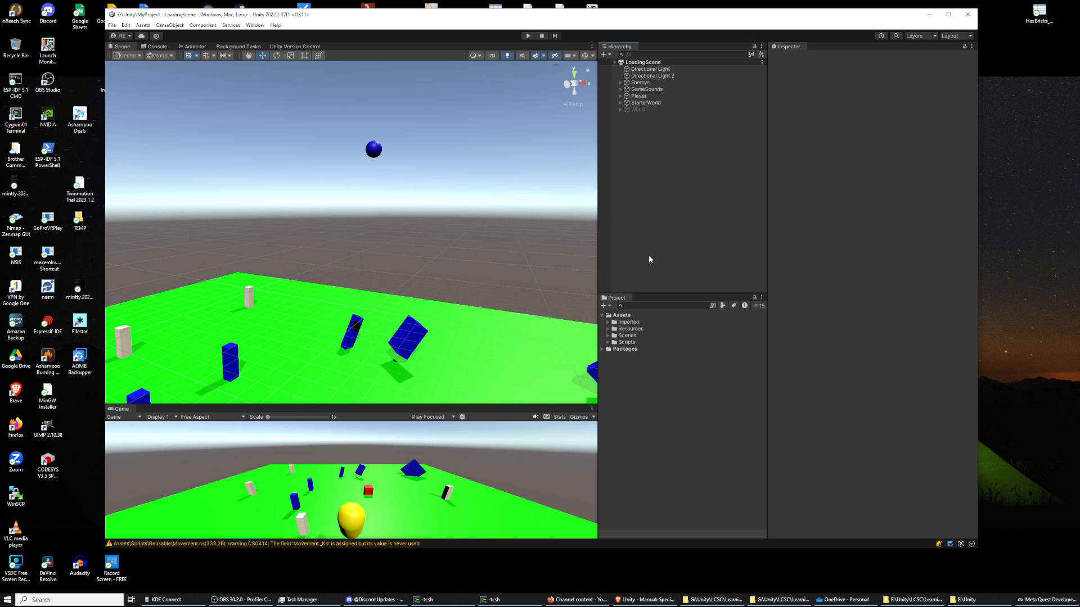
Step: Create a new scene named Colors in the project's Scenes folder
{"action": "left_click", "coordinate": [608, 336]}
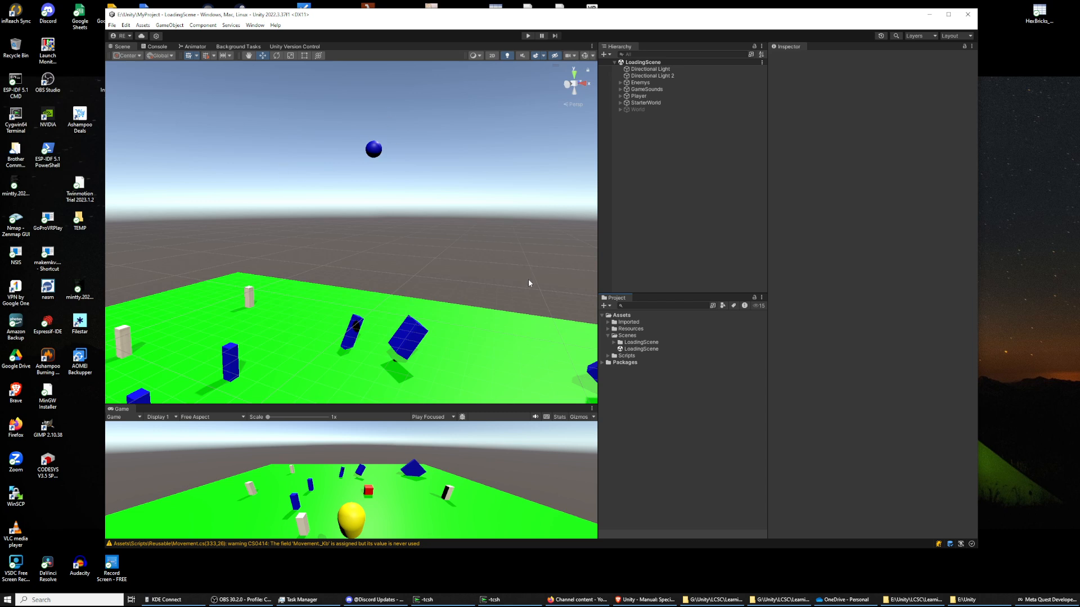
{"action": "left_click", "coordinate": [627, 336]}
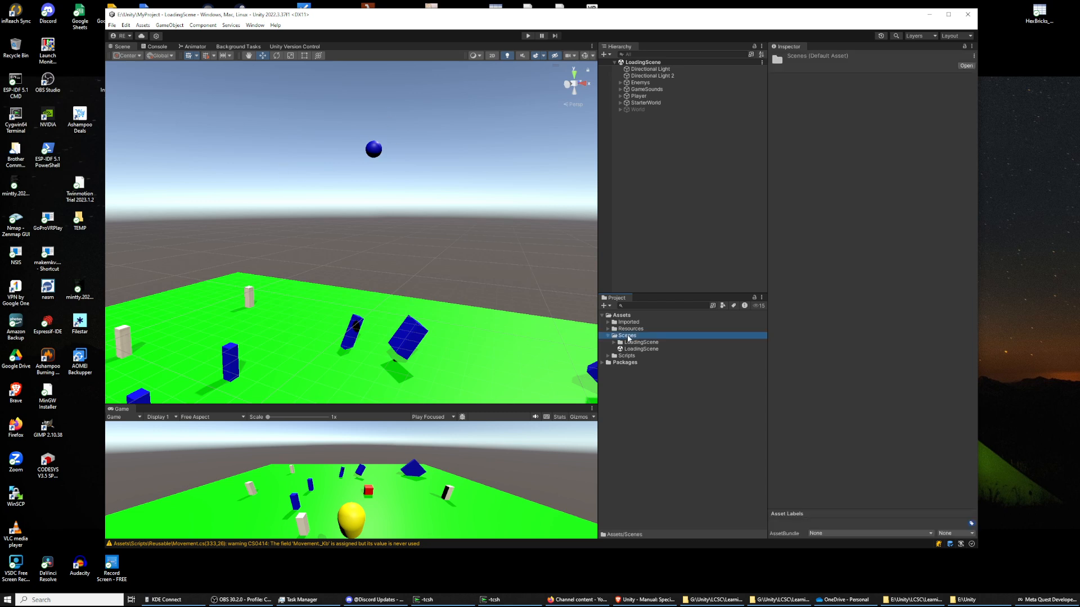
{"action": "right_click", "coordinate": [629, 339]}
{"action": "mouse_move", "coordinate": [633, 342]}
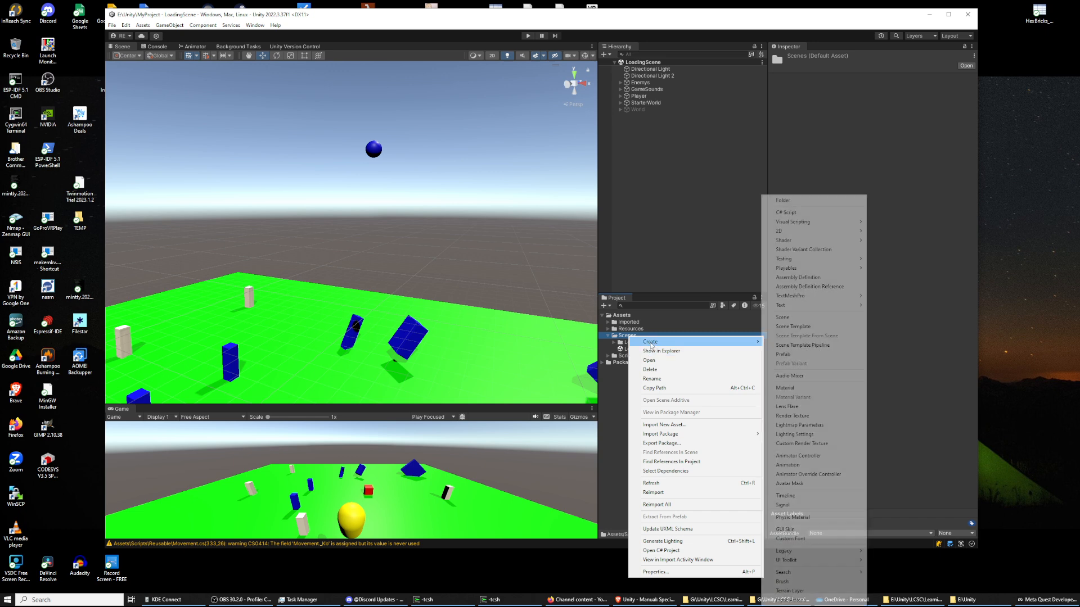
{"action": "left_click", "coordinate": [782, 317]}
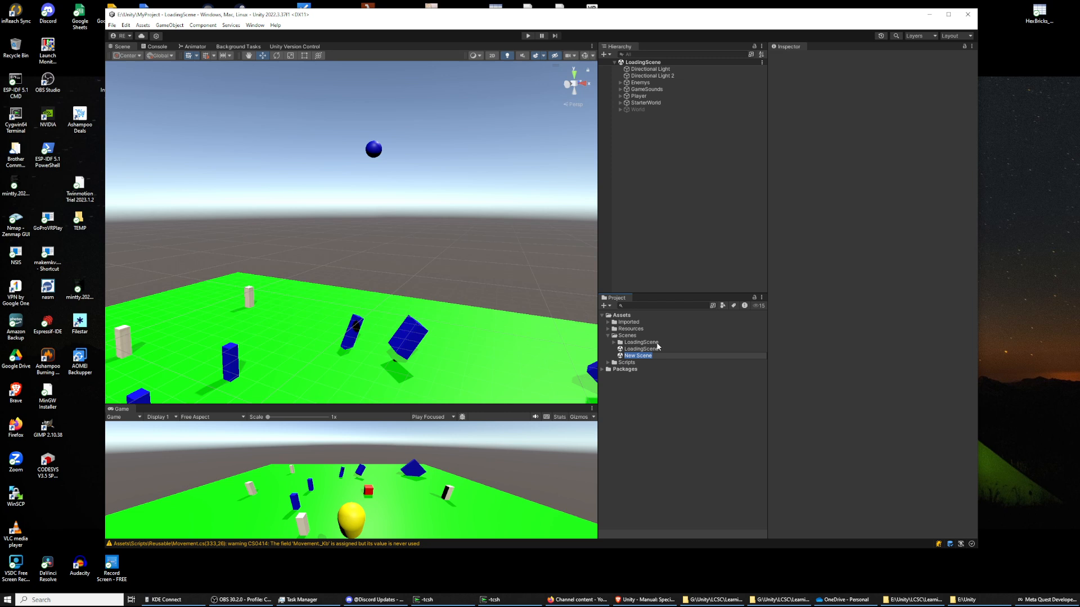
{"action": "type", "text": "Coloer"}
{"action": "key", "text": "Return"}
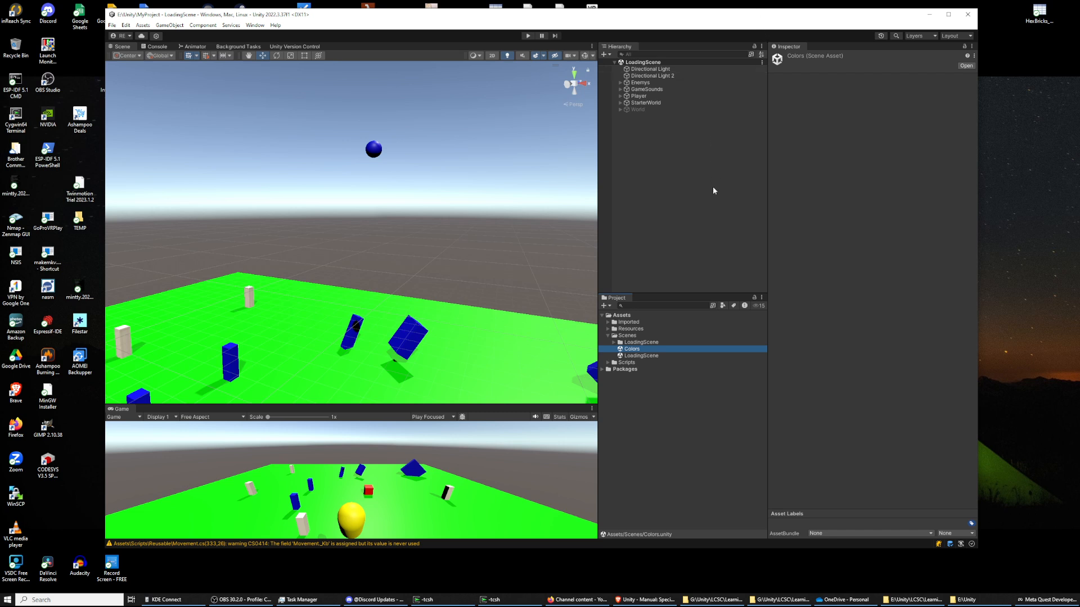
Step: Open the Colors scene, switch to LoadingScene for comparison, and return to Colors
{"action": "double_click", "coordinate": [625, 349]}
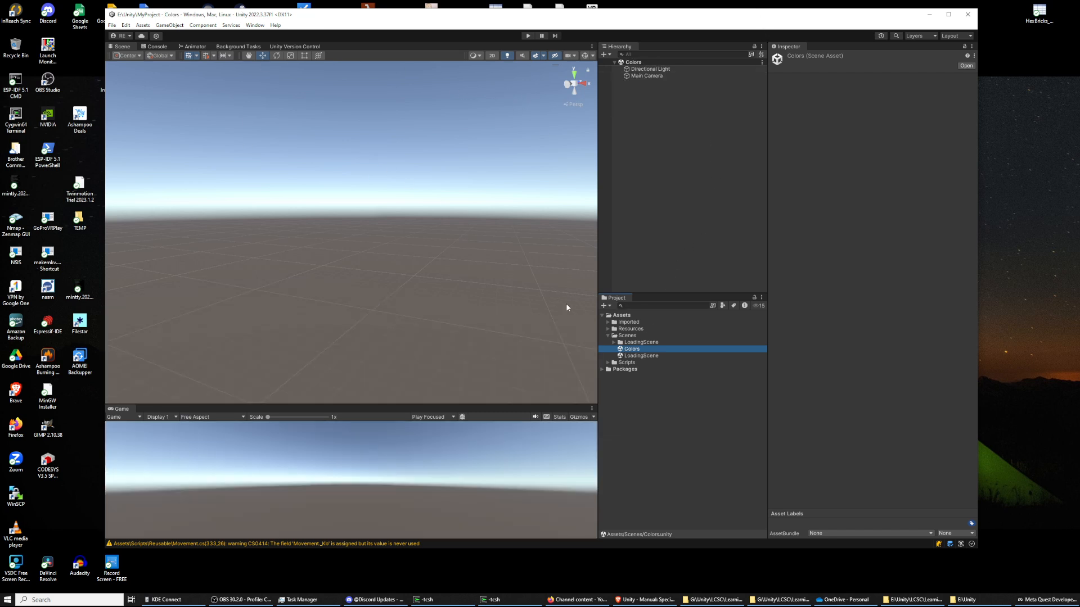
{"action": "double_click", "coordinate": [631, 356]}
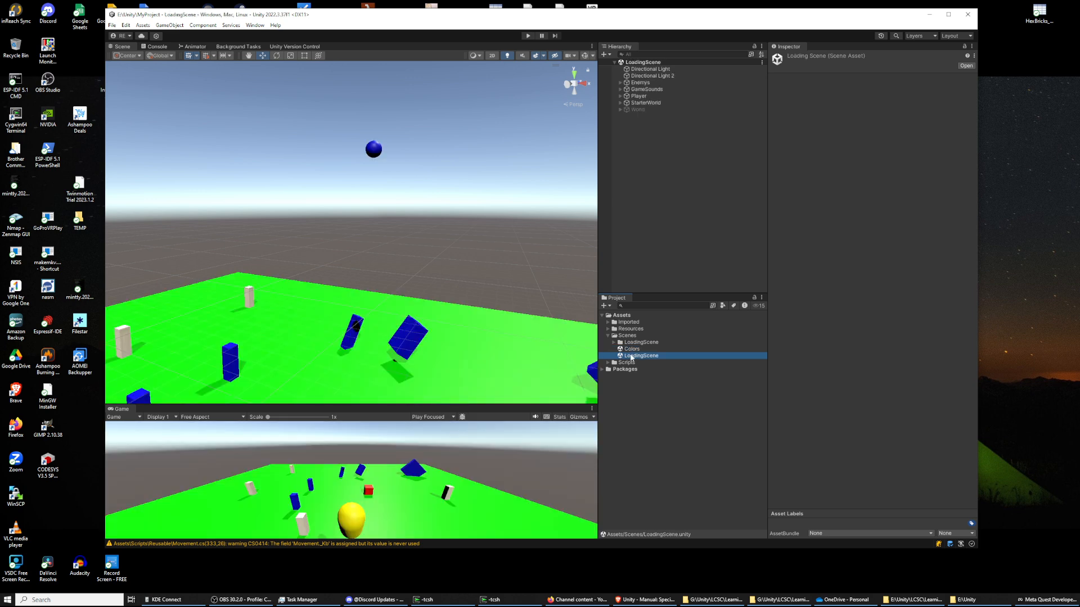
{"action": "double_click", "coordinate": [631, 350]}
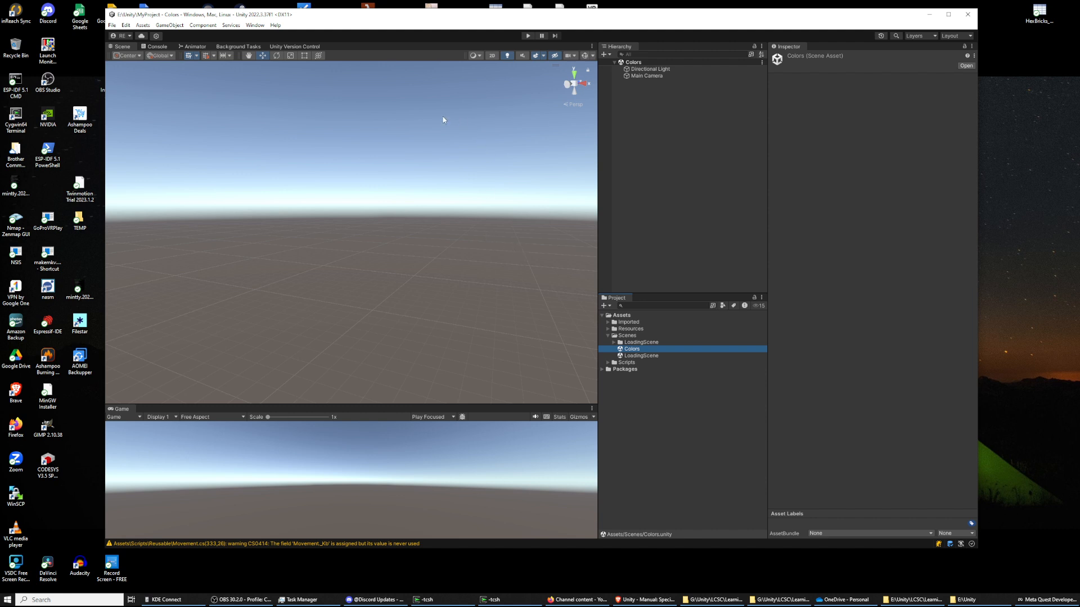
Step: Inspect the default Directional Light and Main Camera, moving the camera preview away from the camera's gizmo
{"action": "mouse_move", "coordinate": [423, 167]}
{"action": "right_mouse_down"}
{"action": "mouse_move", "coordinate": [224, 184]}
{"action": "mouse_move", "coordinate": [326, 193]}
{"action": "mouse_move", "coordinate": [441, 169]}
{"action": "mouse_move", "coordinate": [434, 180]}
{"action": "mouse_move", "coordinate": [499, 166]}
{"action": "mouse_move", "coordinate": [487, 161]}
{"action": "mouse_move", "coordinate": [495, 132]}
{"action": "mouse_move", "coordinate": [453, 176]}
{"action": "mouse_move", "coordinate": [393, 204]}
{"action": "mouse_move", "coordinate": [420, 172]}
{"action": "right_mouse_up"}
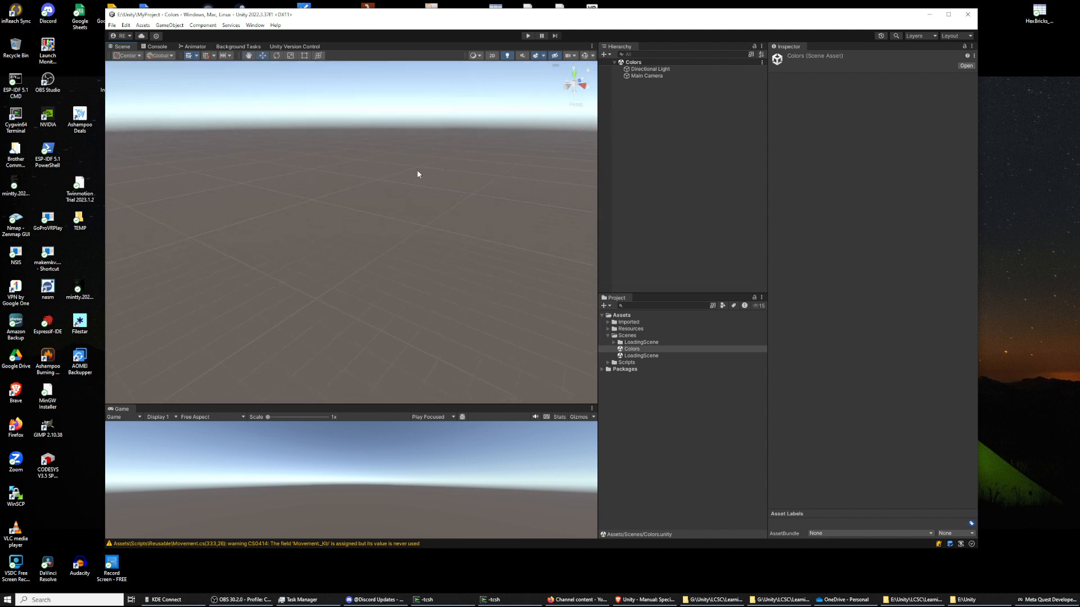
{"action": "left_click", "coordinate": [669, 69]}
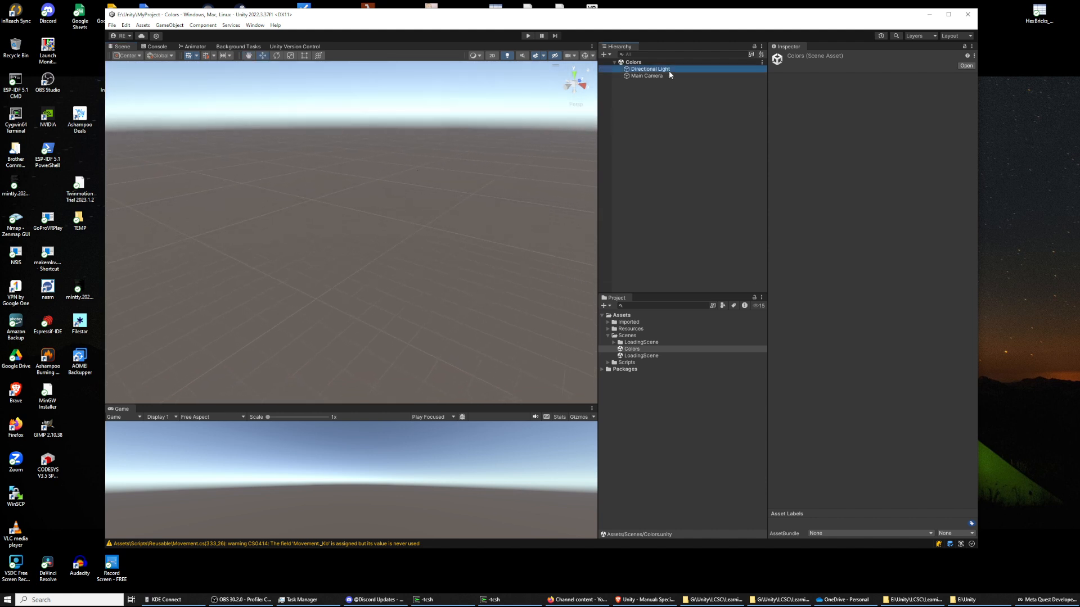
{"action": "left_click", "coordinate": [667, 75]}
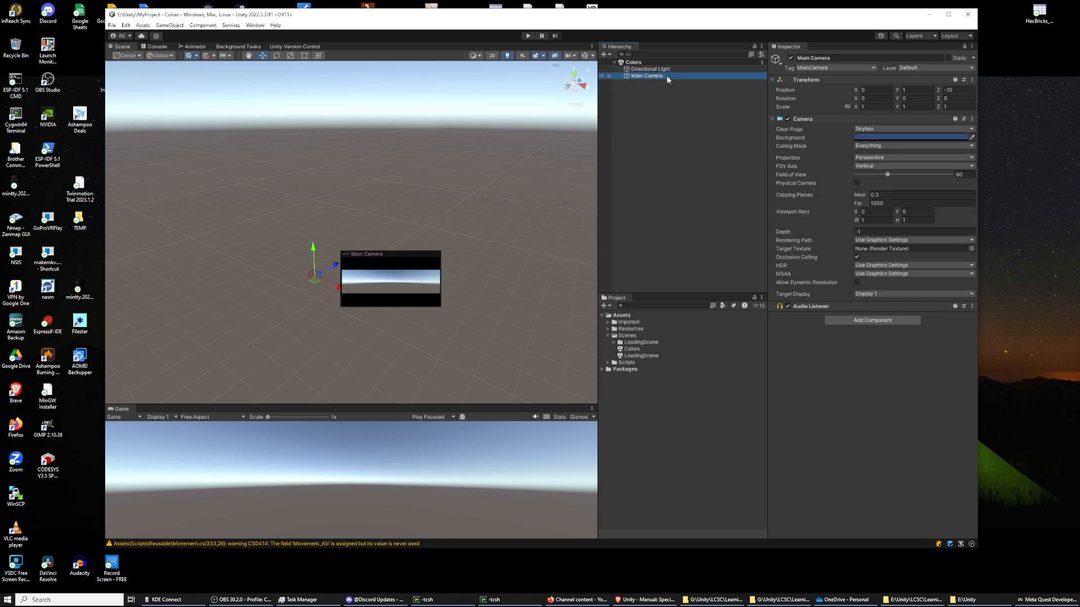
{"action": "left_click_drag", "start_coordinate": [400, 253], "coordinate": [473, 303]}
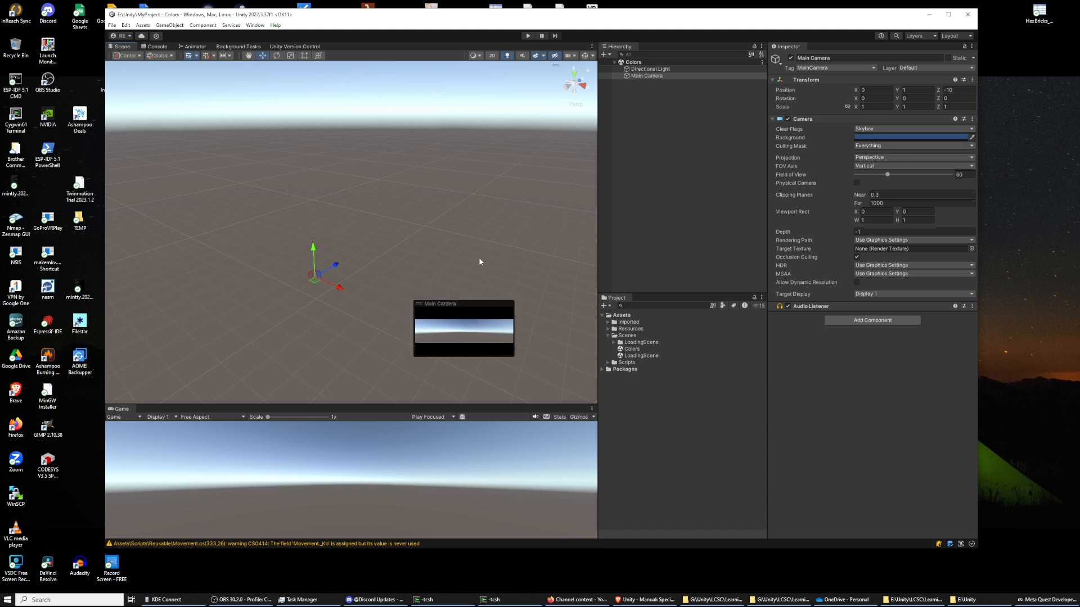
{"action": "left_click", "coordinate": [674, 68]}
Step: Create an empty object named Shapes at the scene root and reset its position to 0, 0, 0
{"action": "left_click", "coordinate": [634, 101]}
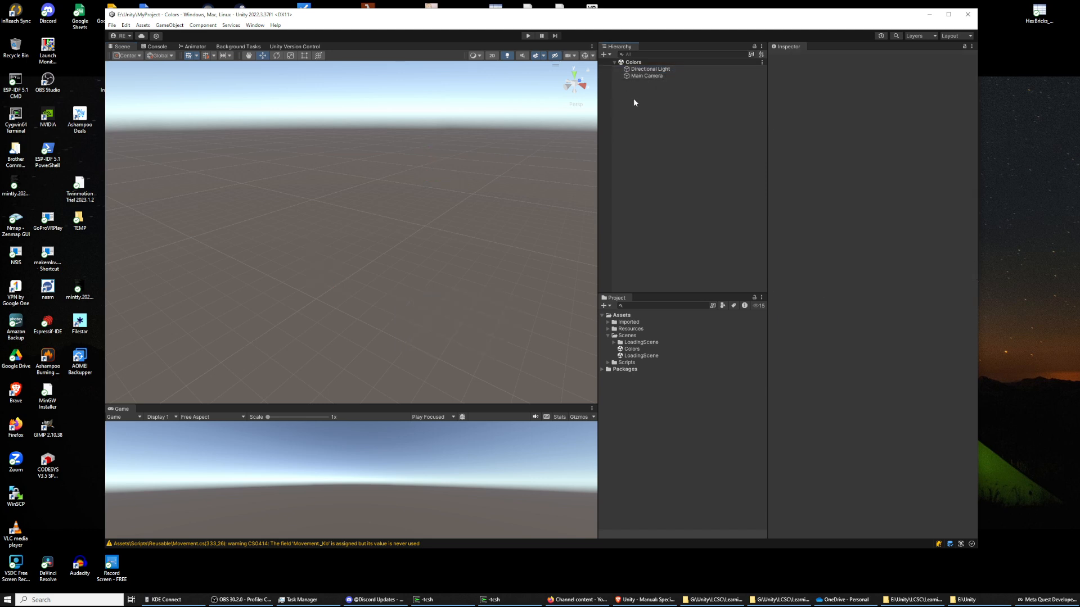
{"action": "right_click", "coordinate": [634, 102]}
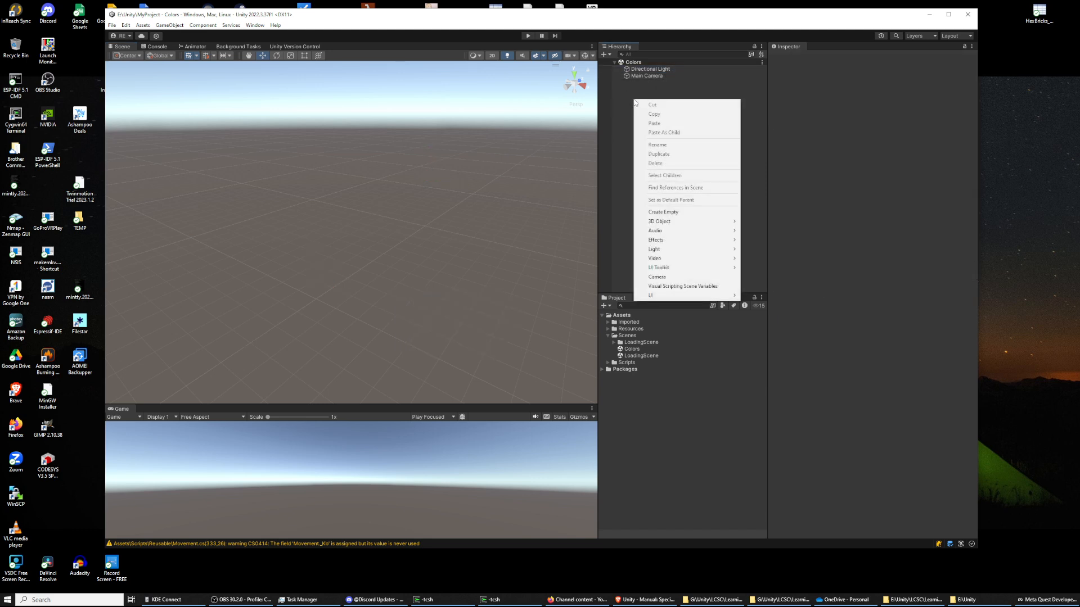
{"action": "left_click", "coordinate": [679, 214]}
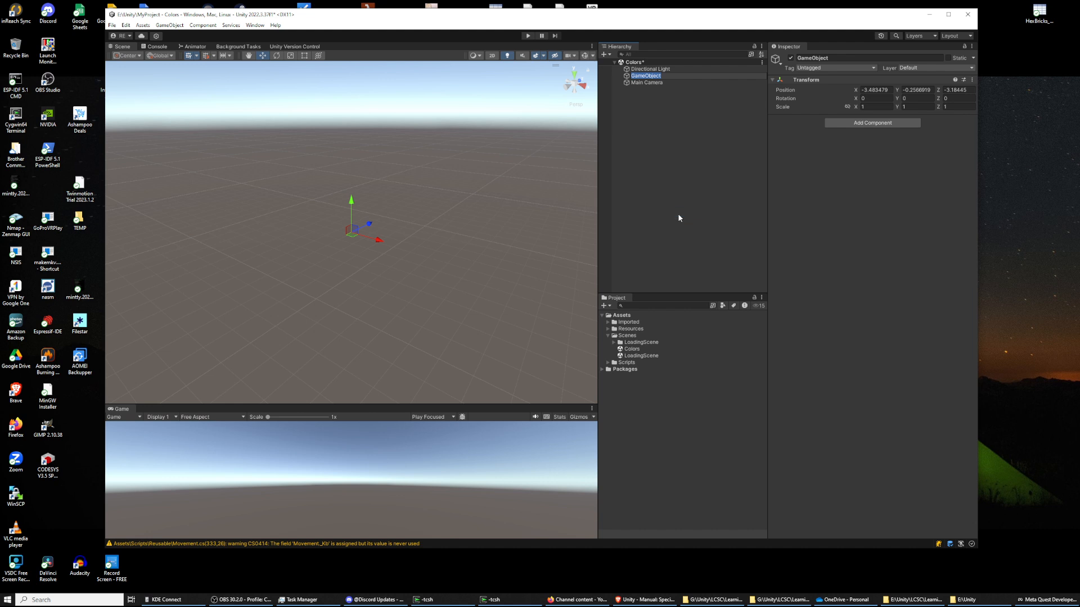
{"action": "type", "text": "Shapes"}
{"action": "key", "text": "Return"}
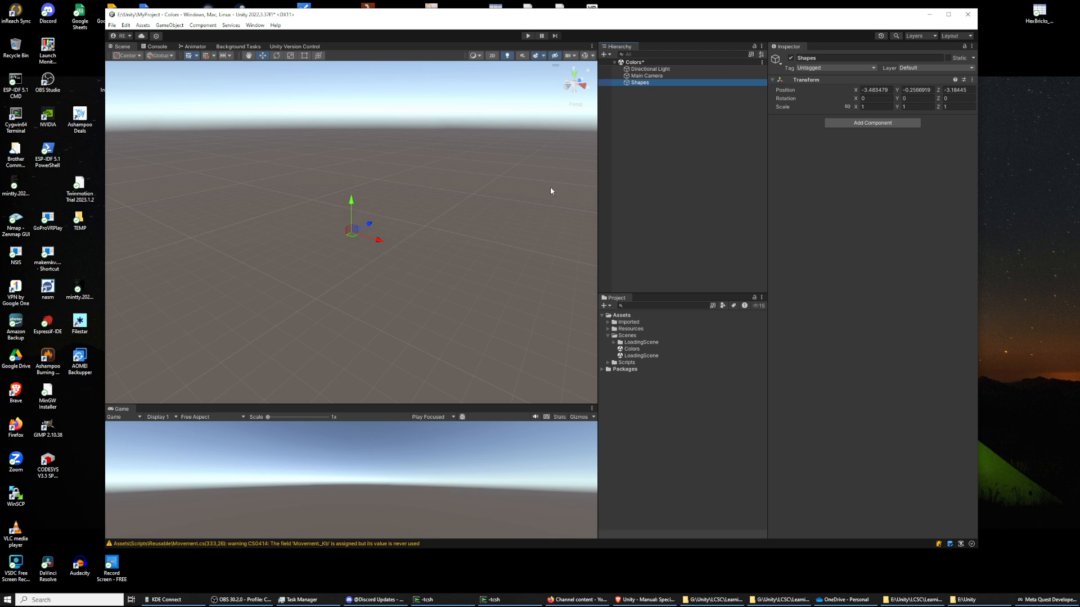
{"action": "left_click", "coordinate": [972, 80]}
{"action": "left_click", "coordinate": [990, 89]}
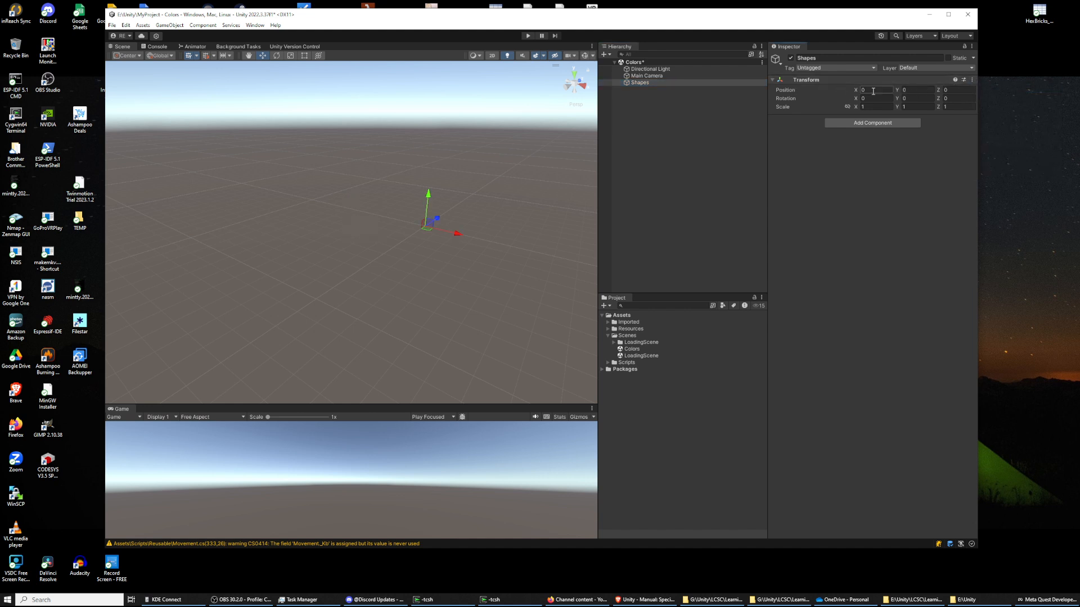
Step: Add a cube and a sphere as children of the Shapes object
{"action": "right_click_drag", "start_coordinate": [519, 229], "coordinate": [536, 243]}
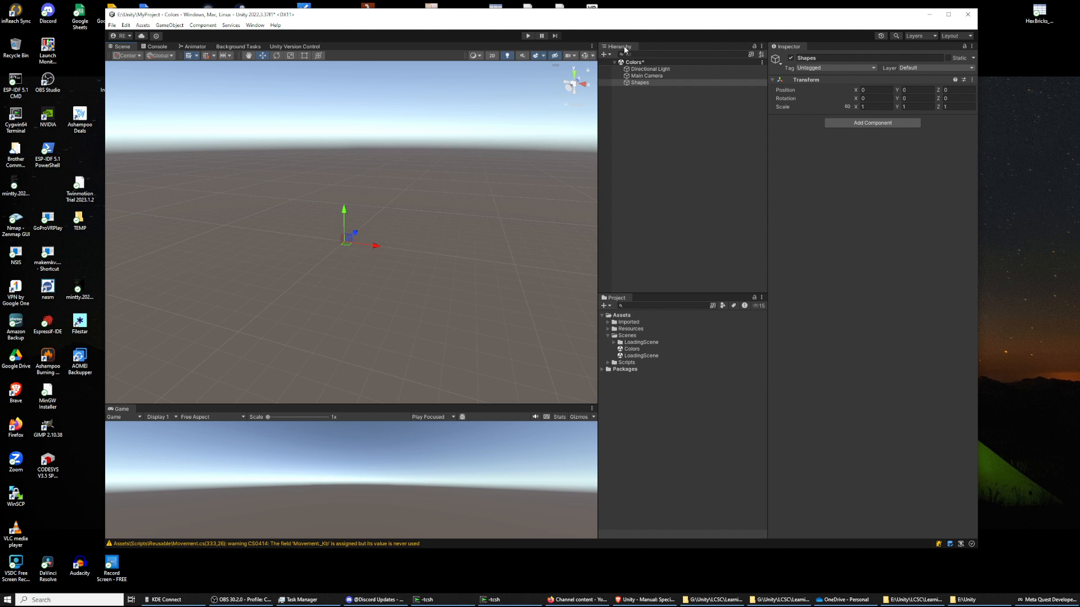
{"action": "right_click", "coordinate": [630, 82]}
{"action": "mouse_move", "coordinate": [648, 229]}
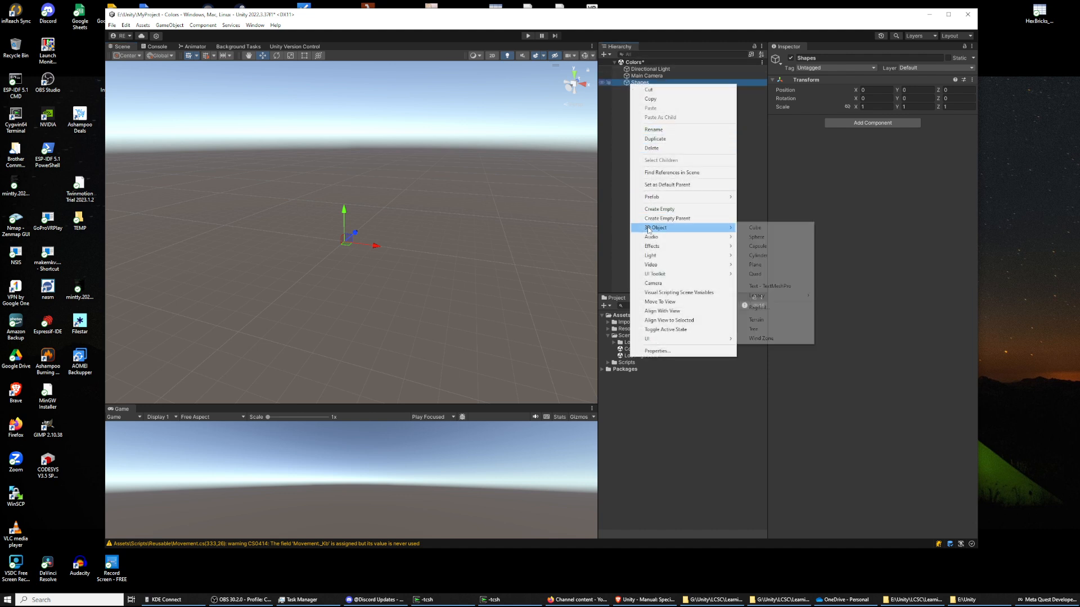
{"action": "left_click", "coordinate": [750, 230]}
{"action": "right_click", "coordinate": [635, 83]}
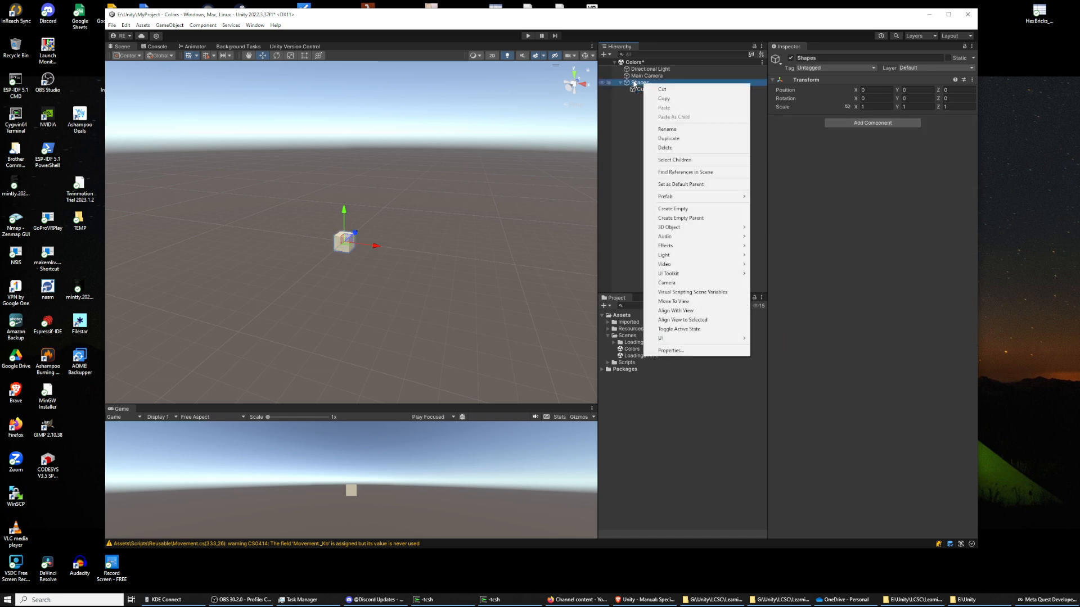
{"action": "mouse_move", "coordinate": [692, 227]}
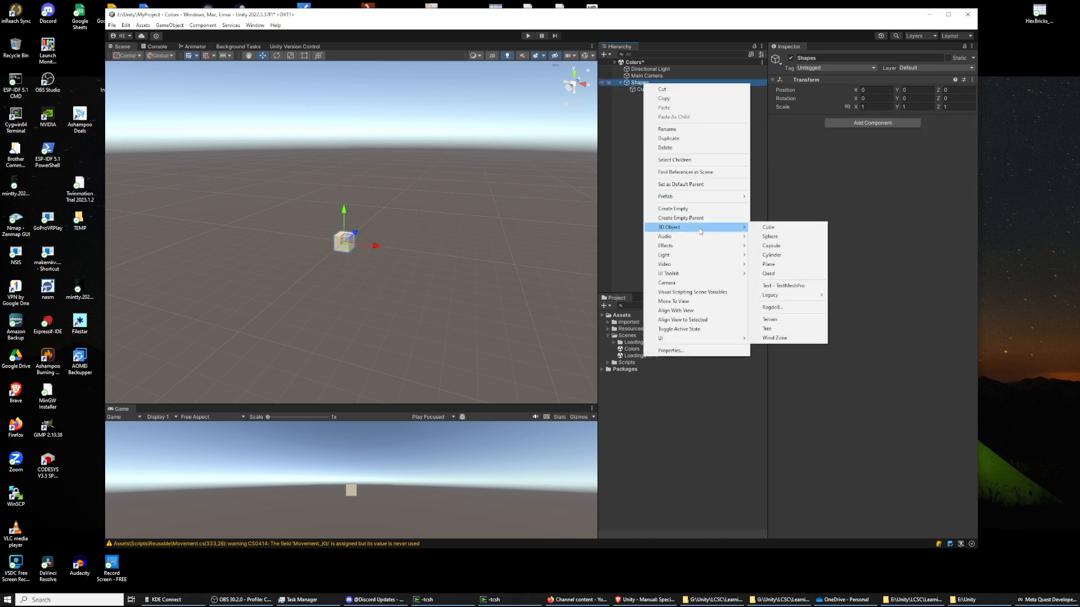
{"action": "left_click", "coordinate": [770, 237]}
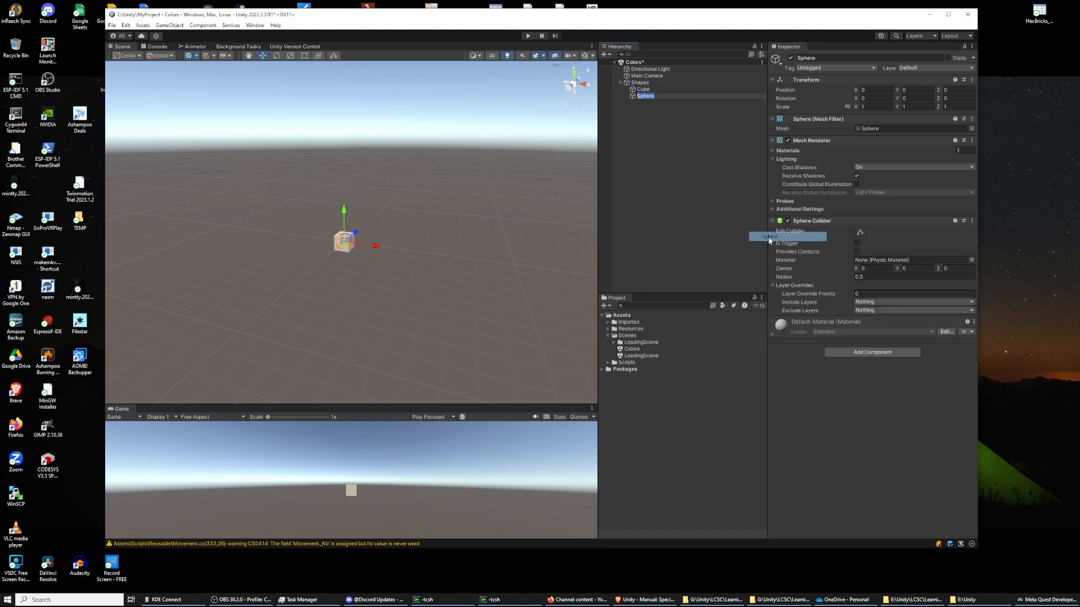
Step: Add a capsule and a cylinder as children of the Shapes object
{"action": "left_click", "coordinate": [641, 84]}
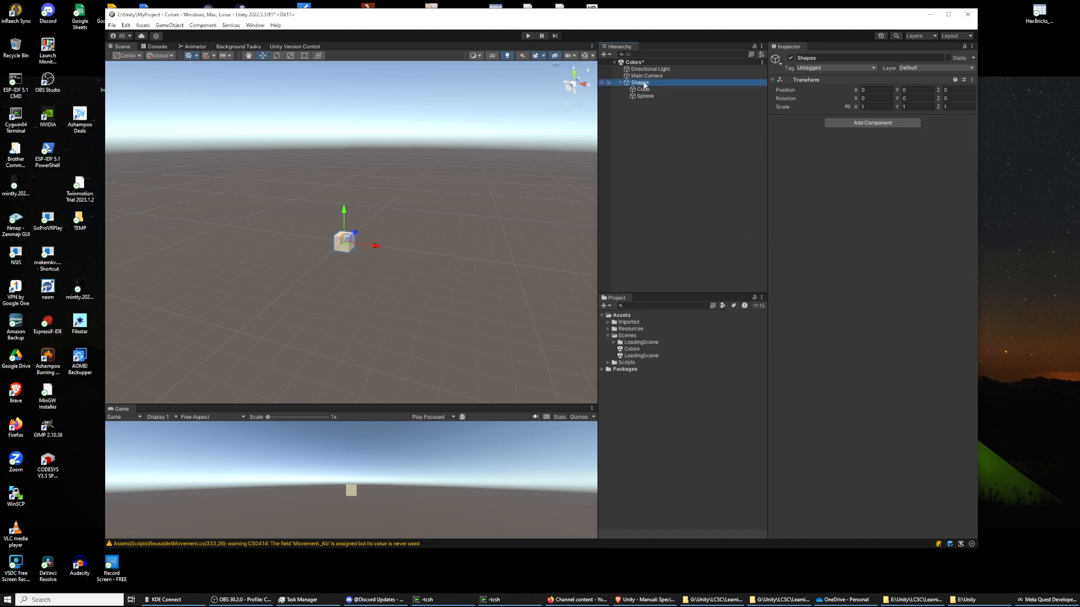
{"action": "right_click", "coordinate": [643, 83]}
{"action": "mouse_move", "coordinate": [694, 233]}
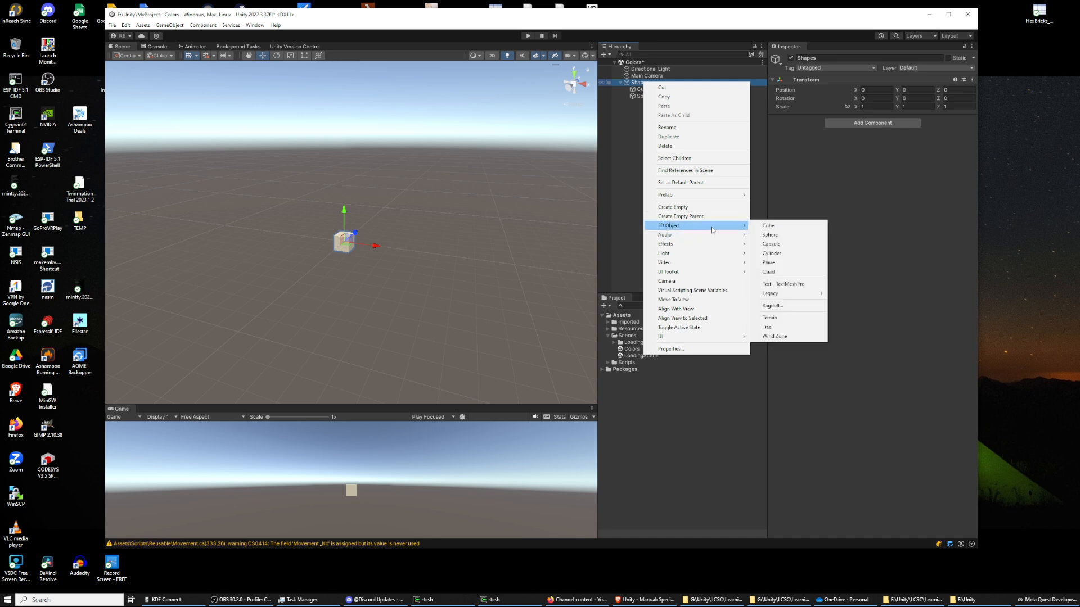
{"action": "left_click", "coordinate": [767, 241]}
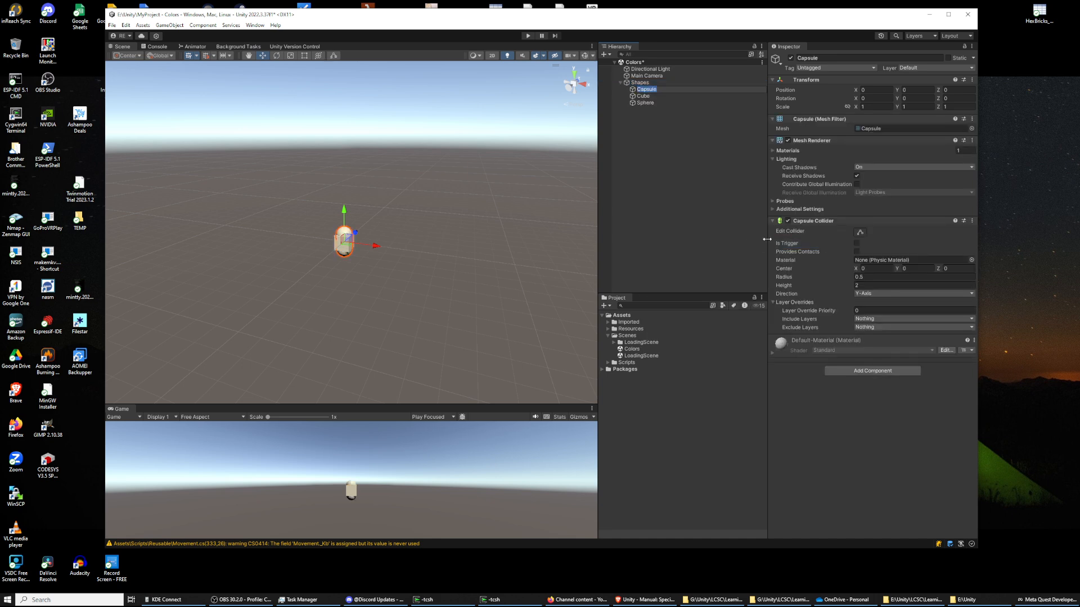
{"action": "left_click", "coordinate": [639, 83]}
{"action": "right_click", "coordinate": [641, 83]}
{"action": "mouse_move", "coordinate": [692, 225]}
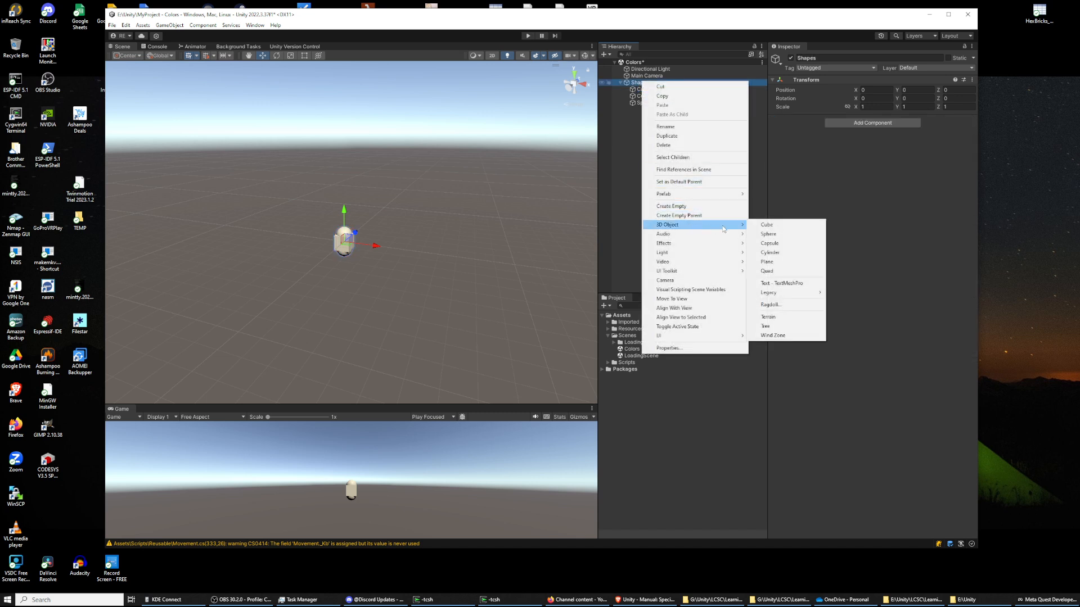
{"action": "left_click", "coordinate": [775, 253]}
Step: Add a plane and a quad as children of the Shapes object
{"action": "left_click", "coordinate": [639, 83]}
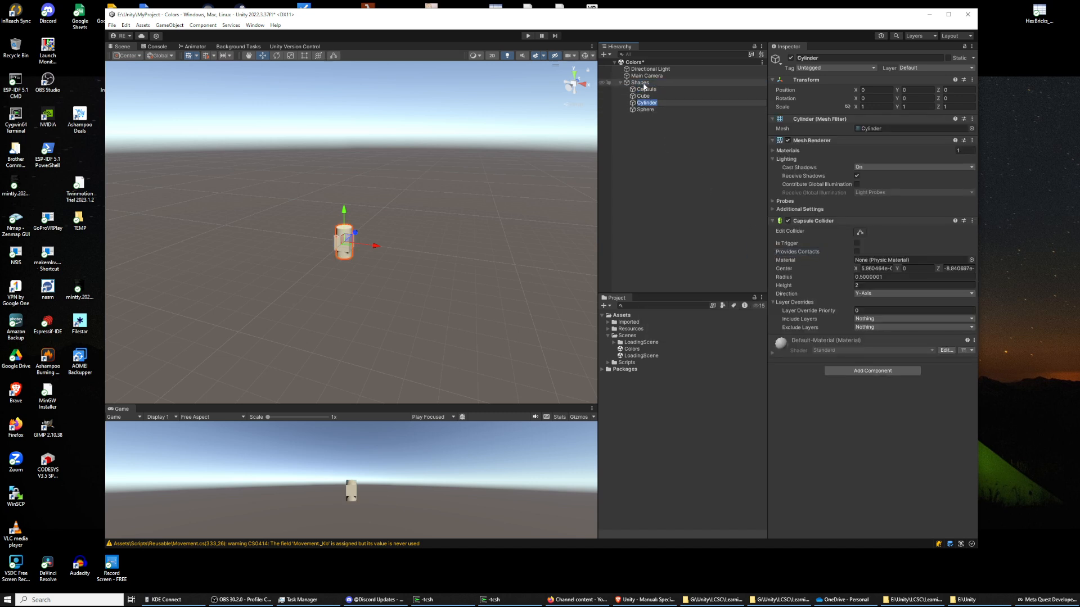
{"action": "right_click", "coordinate": [641, 82]}
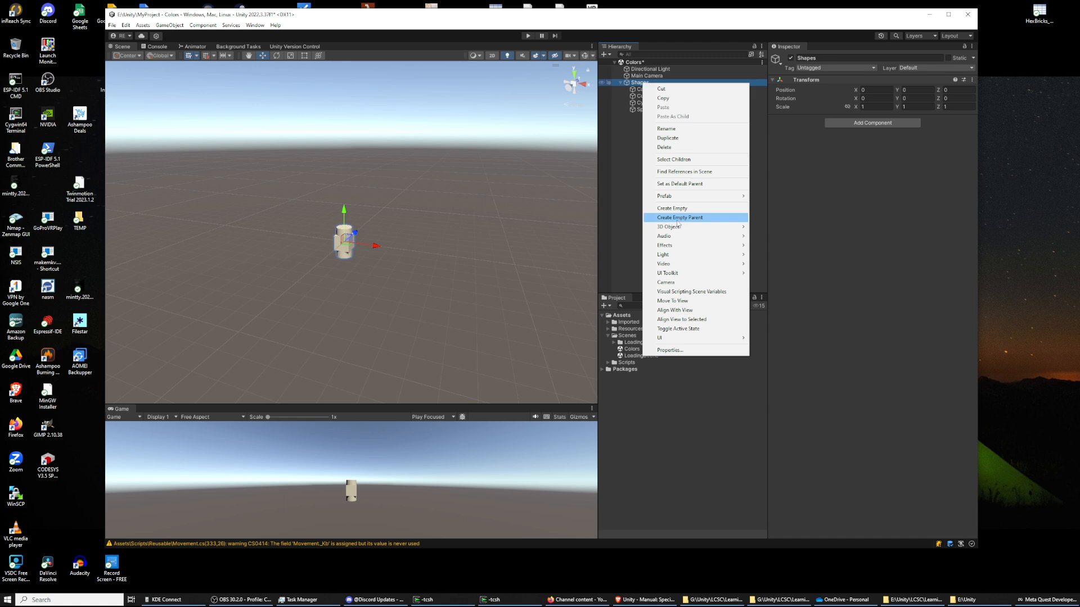
{"action": "mouse_move", "coordinate": [683, 226]}
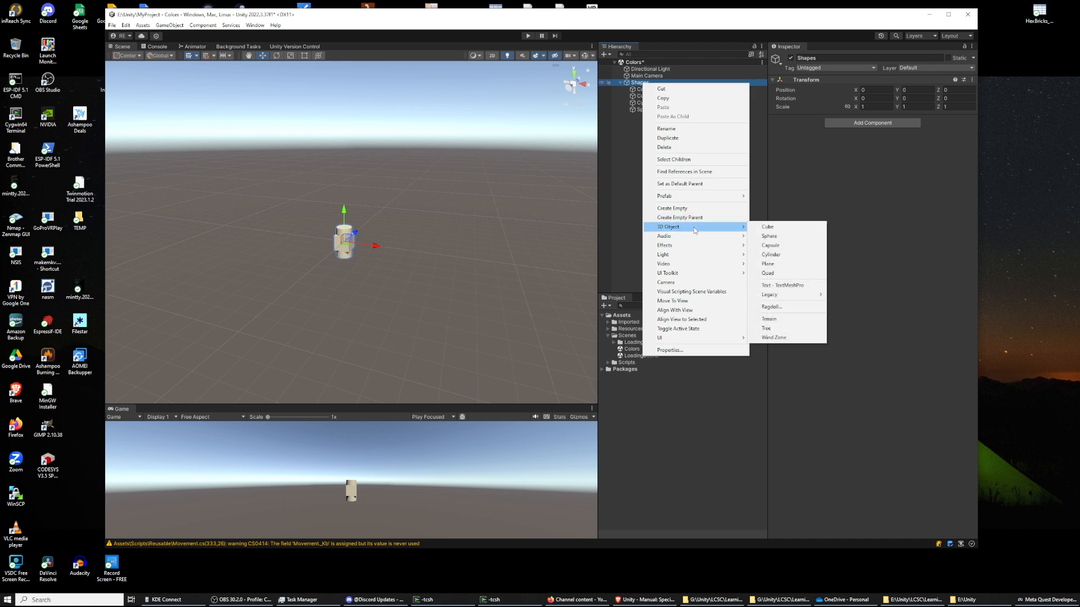
{"action": "left_click", "coordinate": [768, 263]}
{"action": "left_click", "coordinate": [639, 83]}
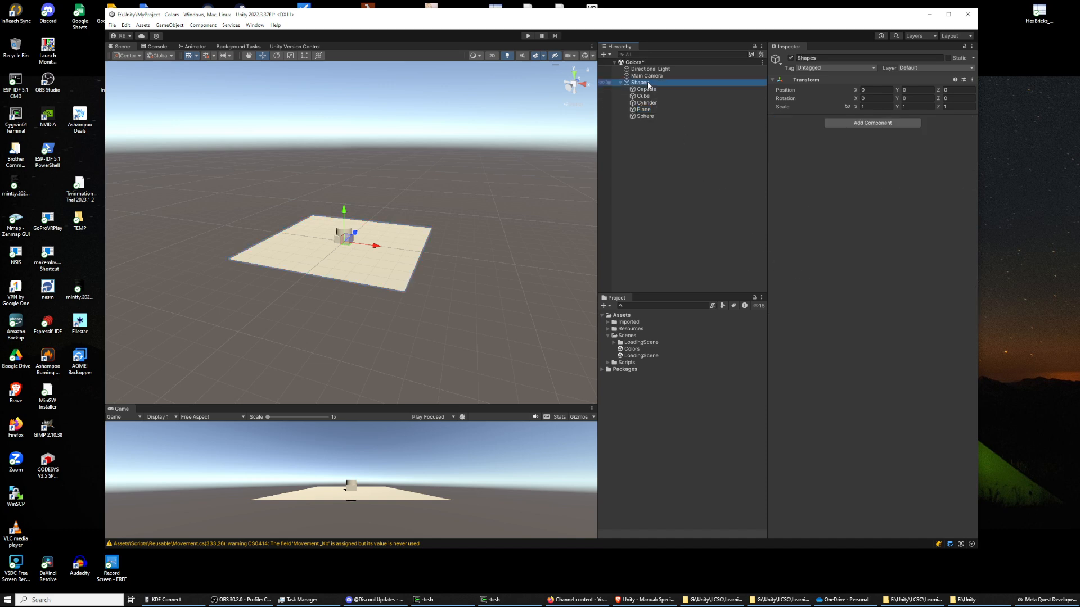
{"action": "right_click", "coordinate": [639, 82]}
{"action": "mouse_move", "coordinate": [685, 230]}
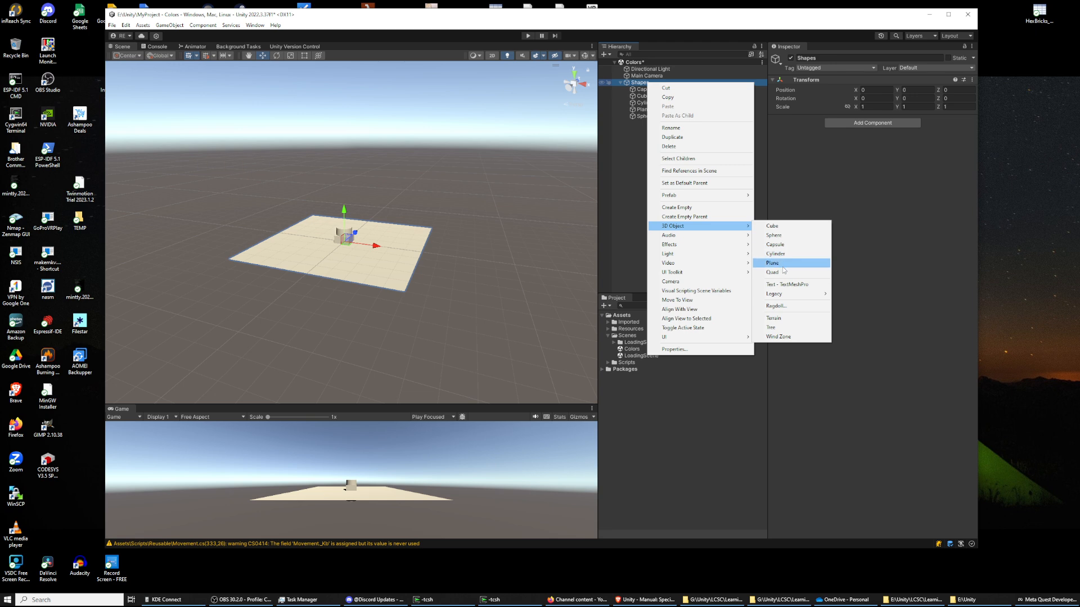
{"action": "left_click", "coordinate": [772, 272]}
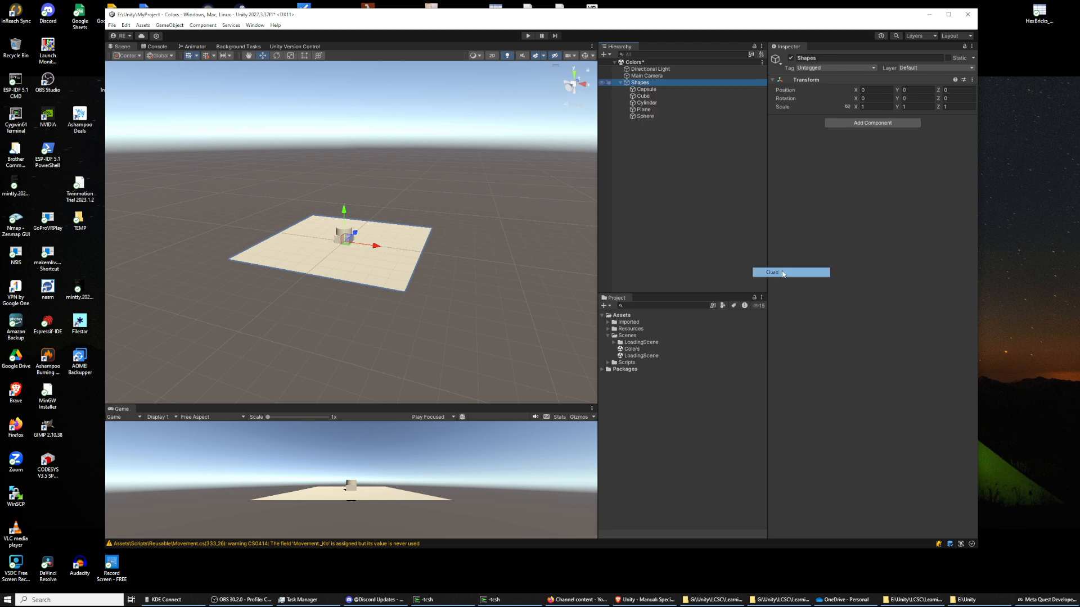
{"action": "left_click", "coordinate": [647, 82]}
{"action": "right_click", "coordinate": [647, 83]}
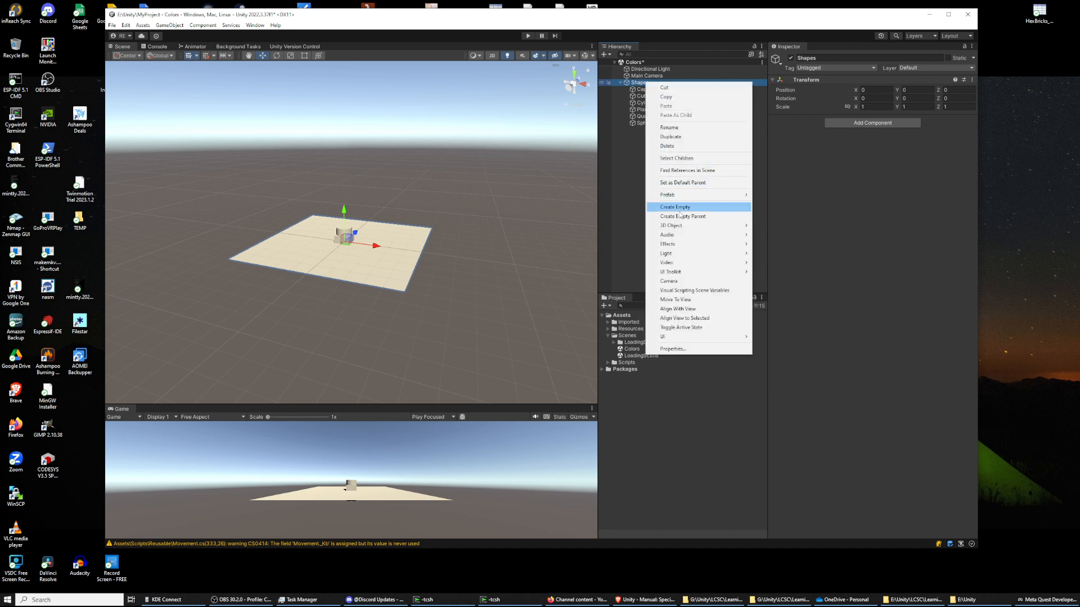
{"action": "mouse_move", "coordinate": [690, 228]}
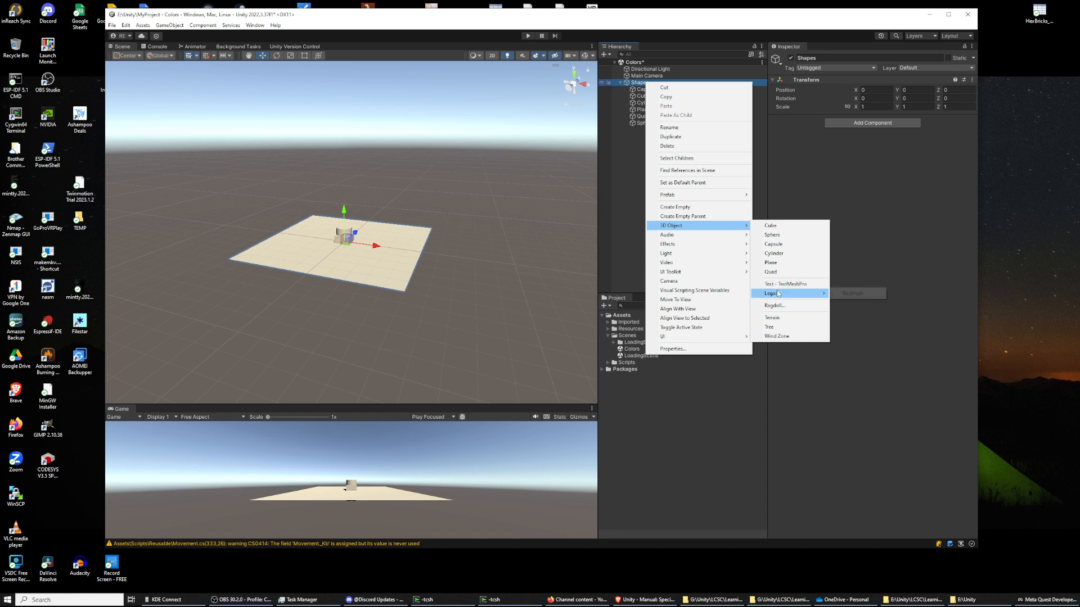
{"action": "mouse_move", "coordinate": [778, 296]}
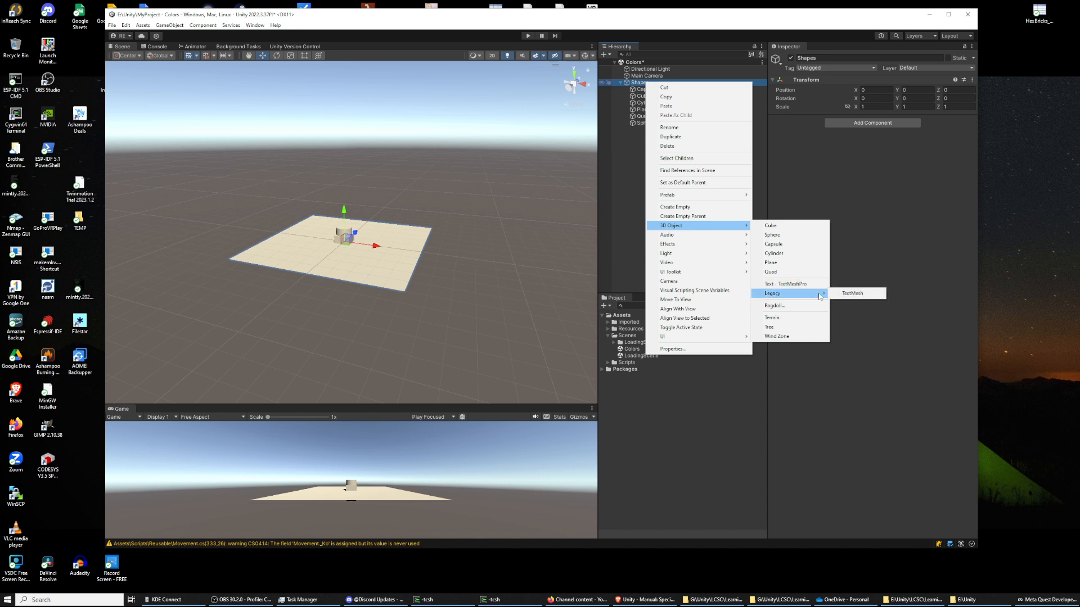
{"action": "left_click", "coordinate": [780, 306]}
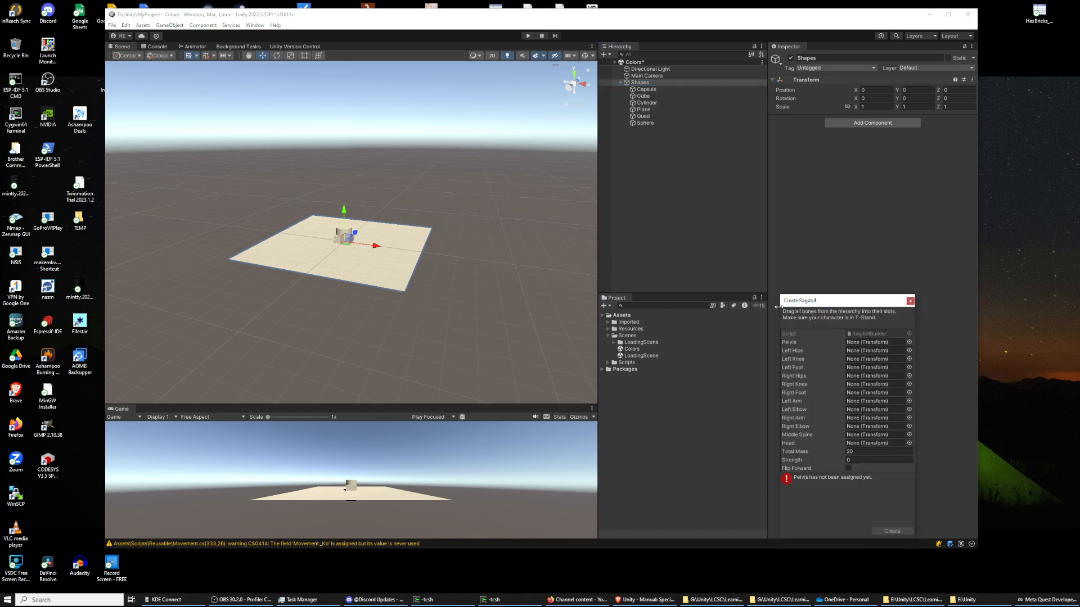
{"action": "left_click", "coordinate": [911, 302]}
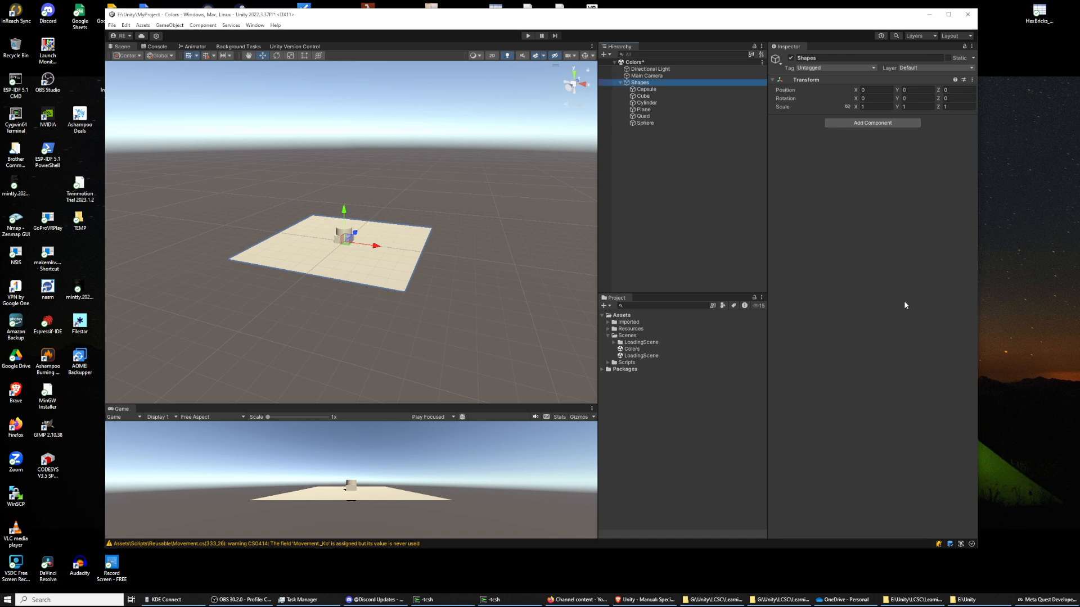
{"action": "right_click", "coordinate": [643, 83]}
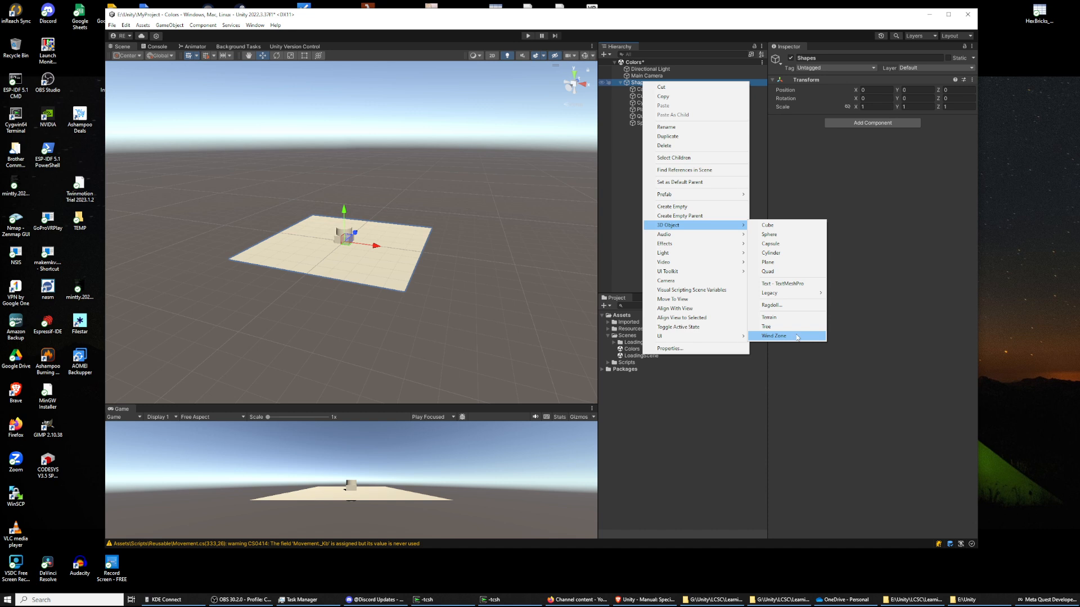
{"action": "mouse_move", "coordinate": [732, 234]}
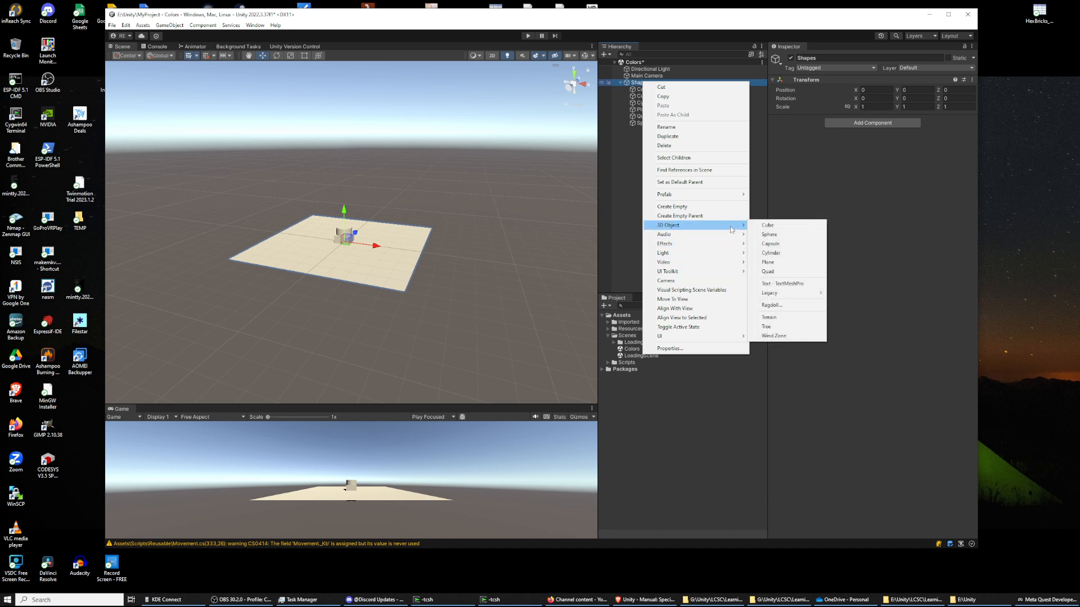
{"action": "left_click", "coordinate": [504, 216]}
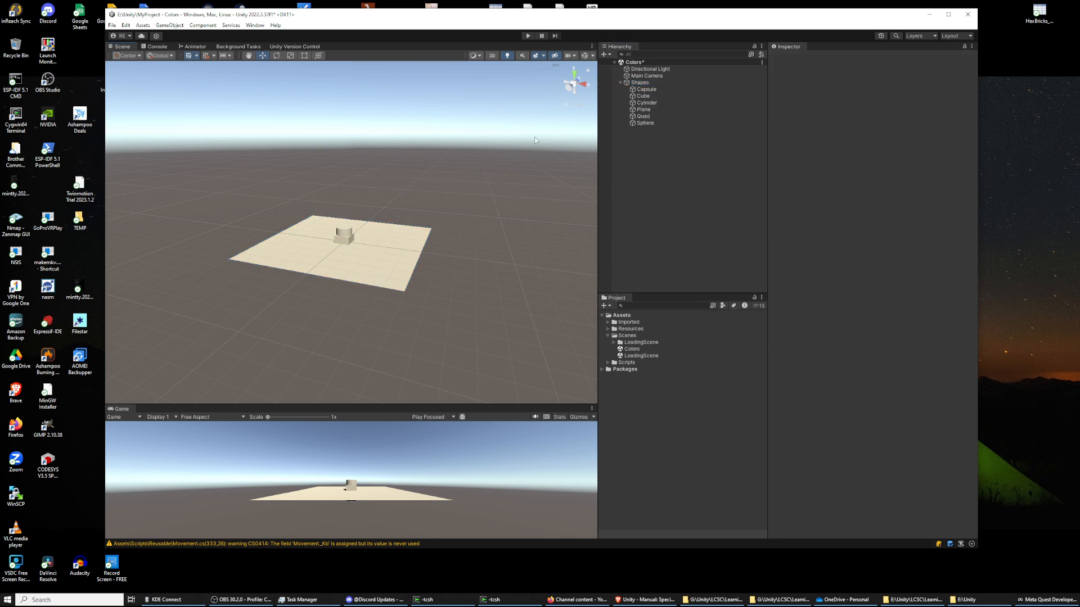
Step: Move the capsule along X to about -9 and the cube in the positive X direction beyond the plane's edge
{"action": "left_click", "coordinate": [646, 89]}
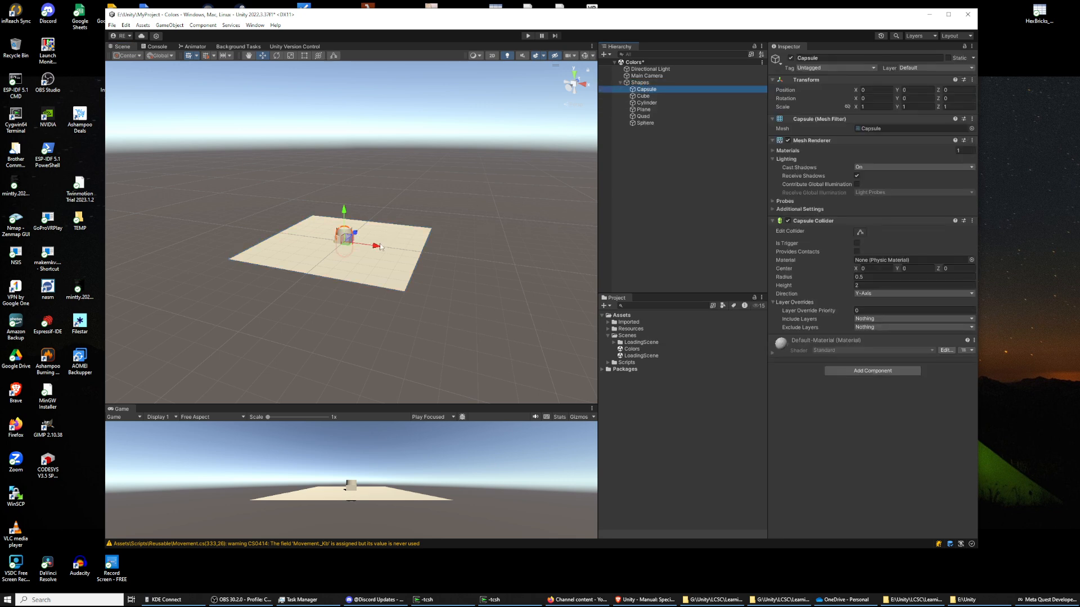
{"action": "left_click_drag", "start_coordinate": [380, 246], "coordinate": [262, 241]}
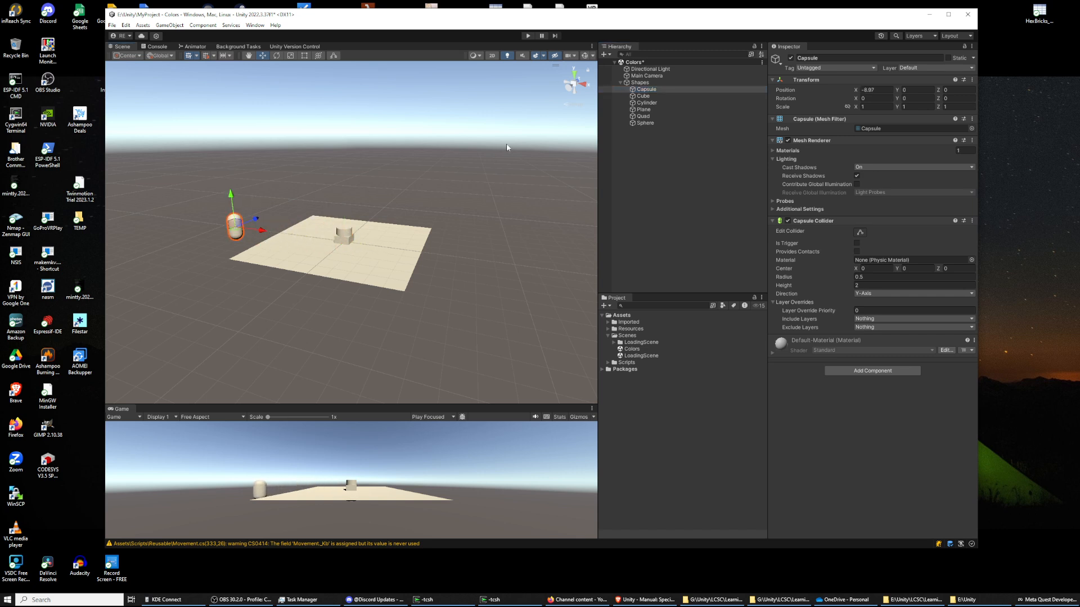
{"action": "left_click", "coordinate": [642, 95]}
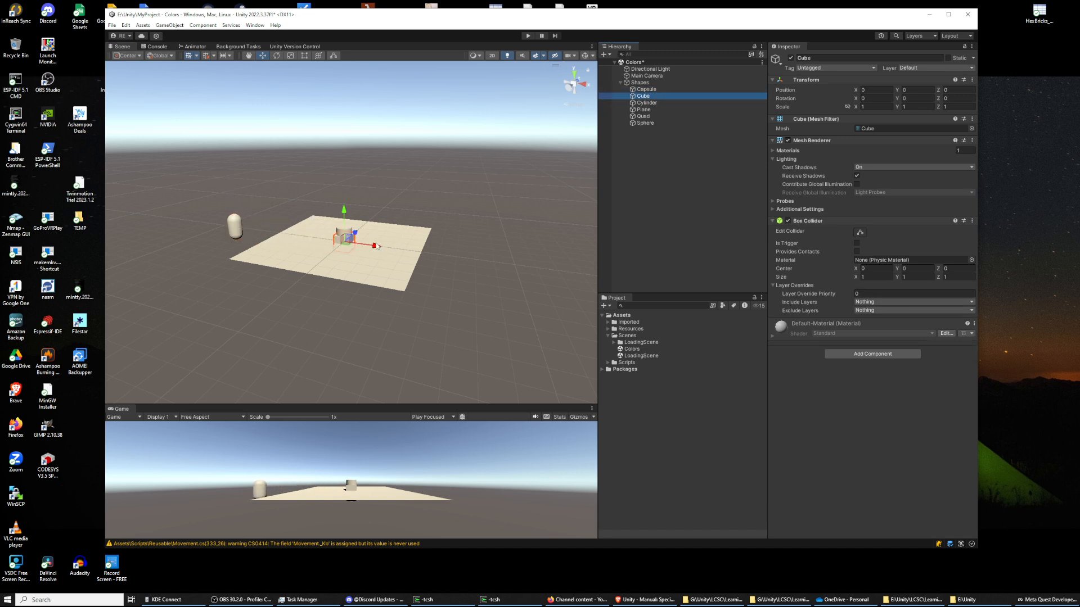
{"action": "left_click_drag", "start_coordinate": [377, 245], "coordinate": [506, 262]}
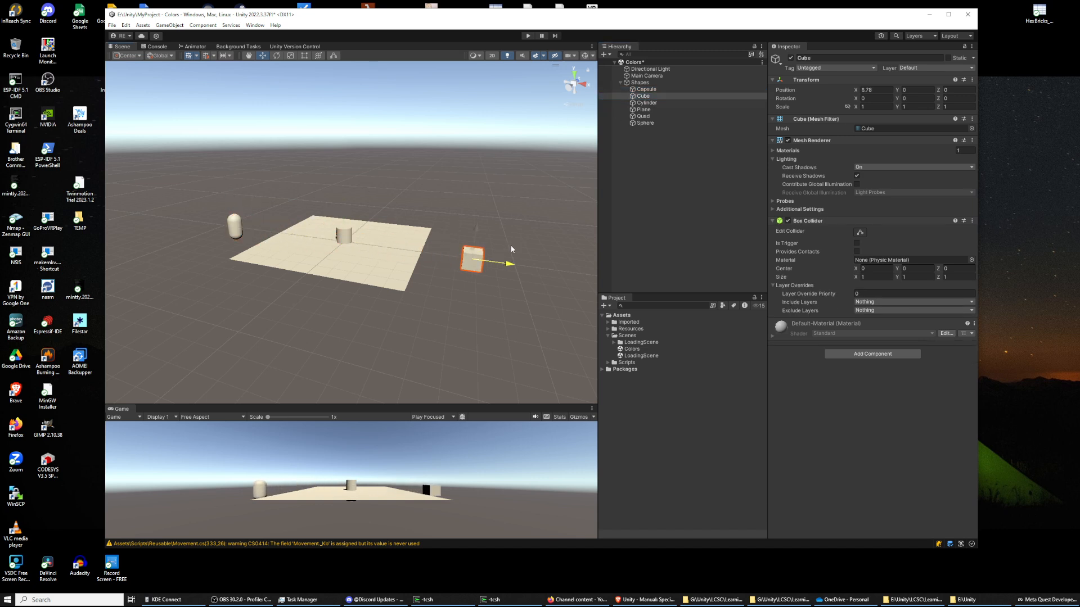
Step: Raise the cylinder above the plane to Y about 3.4 and move the sphere along Z to about -9
{"action": "left_click", "coordinate": [647, 103]}
{"action": "left_click_drag", "start_coordinate": [344, 213], "coordinate": [343, 156]}
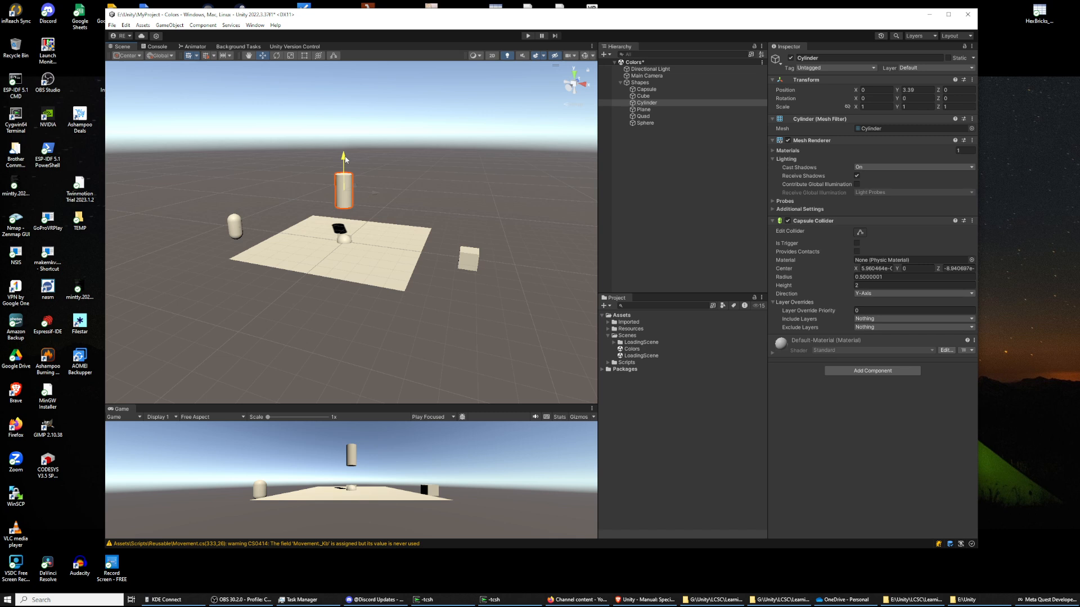
{"action": "left_click", "coordinate": [644, 124]}
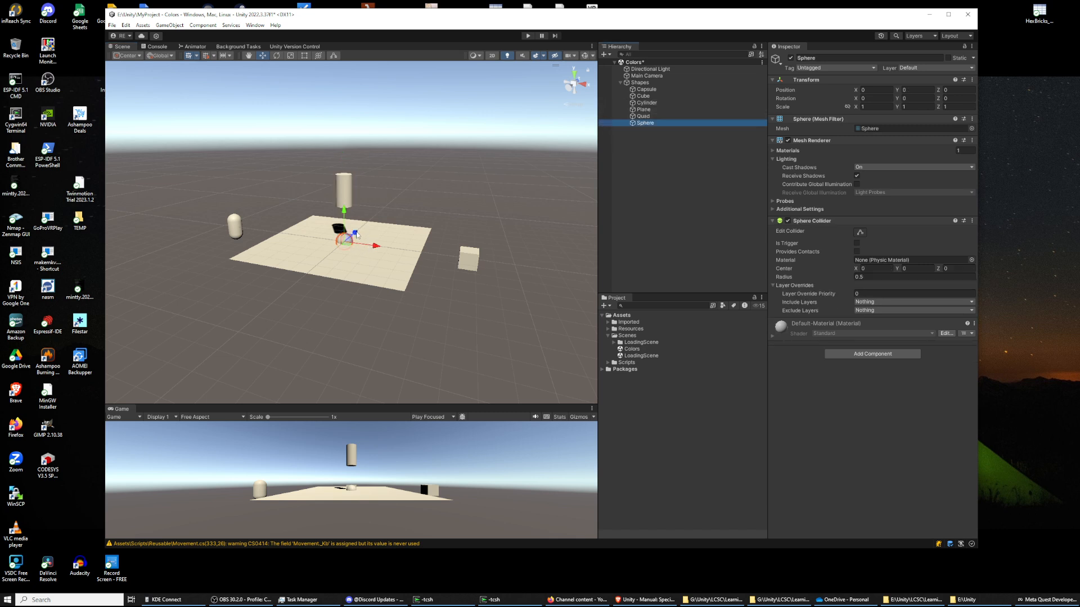
{"action": "left_click_drag", "start_coordinate": [356, 234], "coordinate": [281, 306]}
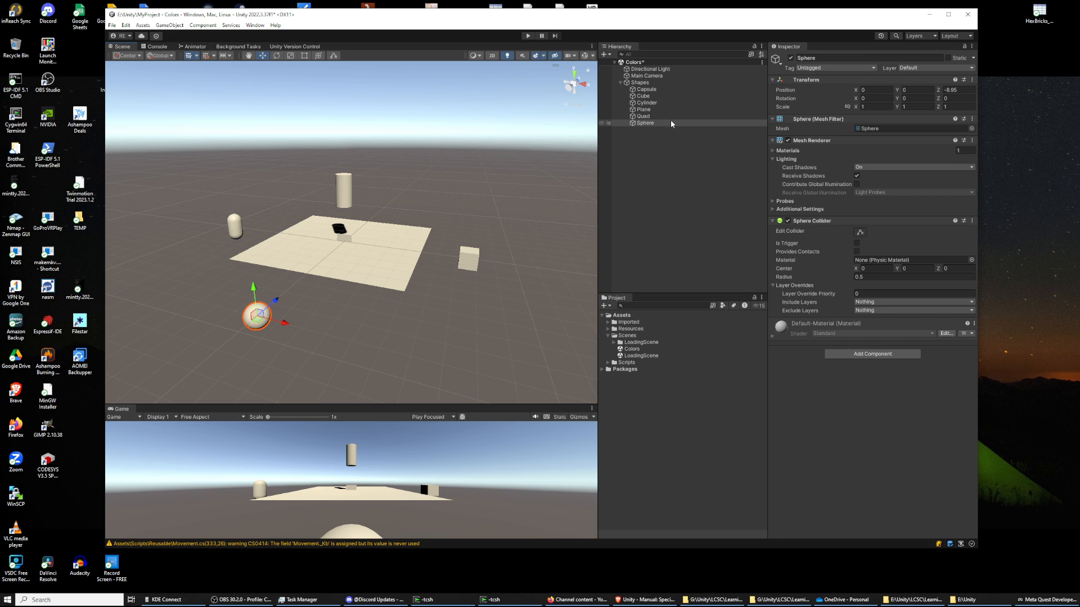
Step: Move the quad along X to about 6.1, between the plane and the cube
{"action": "left_click", "coordinate": [646, 116]}
{"action": "left_click_drag", "start_coordinate": [376, 246], "coordinate": [479, 252]}
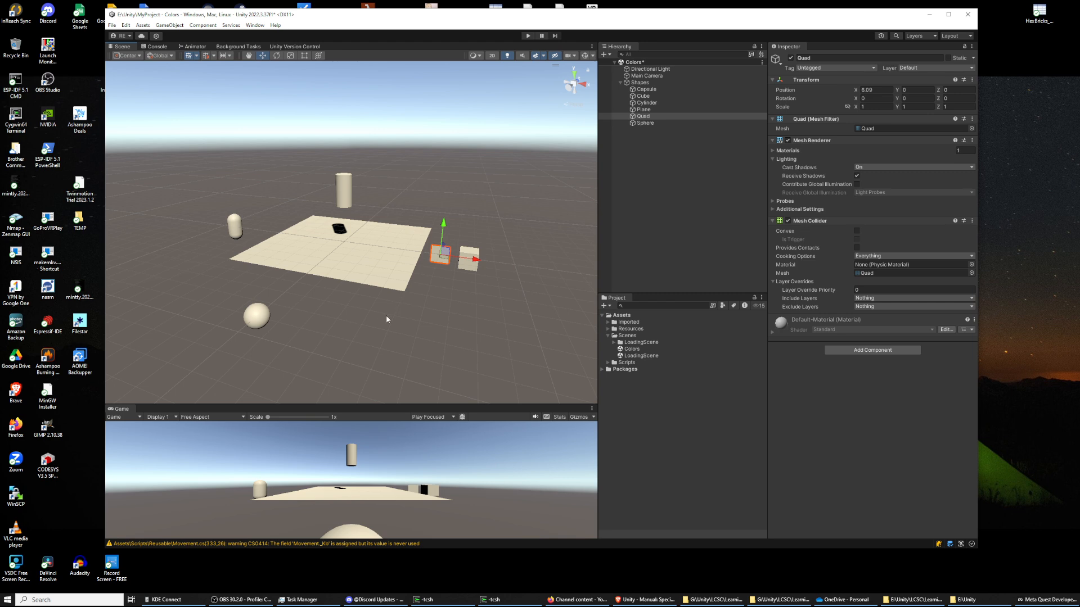
Step: Examine the quad and the cube beside the plane from several viewing angles in the scene
{"action": "mouse_move", "coordinate": [386, 319]}
{"action": "middle_mouse_down"}
{"action": "mouse_move", "coordinate": [366, 365]}
{"action": "mouse_move", "coordinate": [393, 323]}
{"action": "middle_mouse_up"}
{"action": "right_click_drag", "start_coordinate": [392, 323], "coordinate": [395, 285]}
{"action": "middle_click_drag", "start_coordinate": [393, 366], "coordinate": [309, 269]}
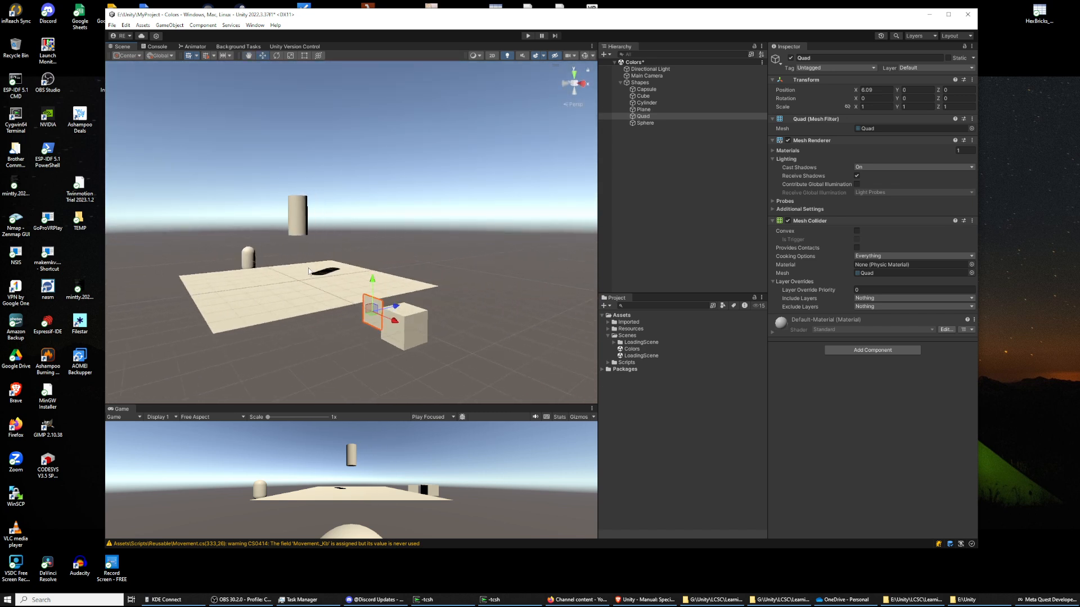
{"action": "right_click_drag", "start_coordinate": [451, 256], "coordinate": [305, 278]}
{"action": "middle_click_drag", "start_coordinate": [506, 283], "coordinate": [469, 285]}
{"action": "right_click_drag", "start_coordinate": [325, 297], "coordinate": [473, 292]}
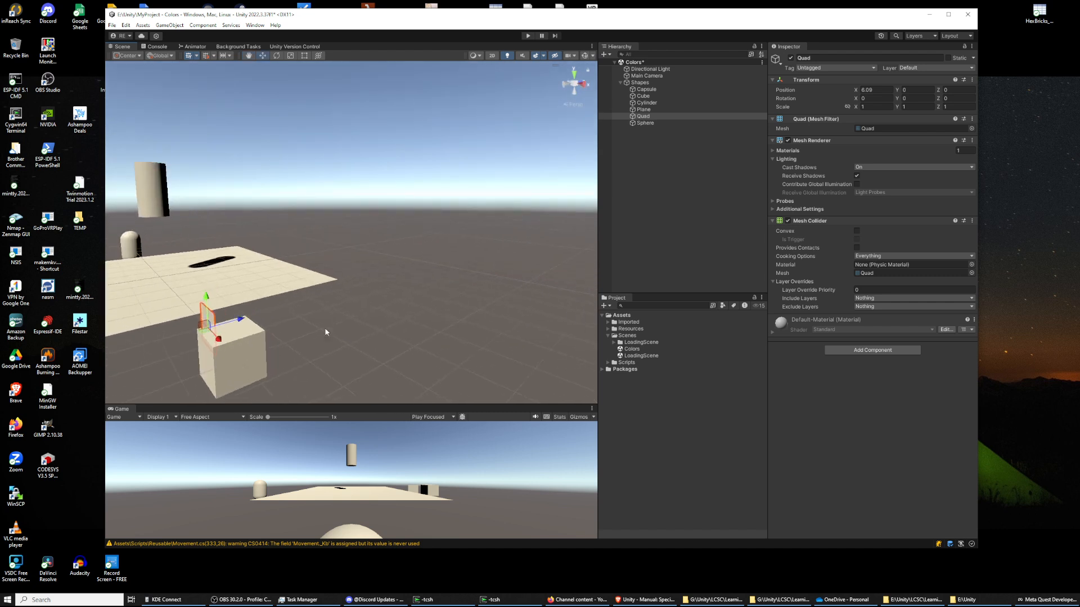
{"action": "middle_click_drag", "start_coordinate": [245, 341], "coordinate": [364, 312]}
{"action": "right_click_drag", "start_coordinate": [251, 330], "coordinate": [391, 337]}
{"action": "middle_click_drag", "start_coordinate": [199, 323], "coordinate": [362, 340]}
{"action": "scroll", "coordinate": [305, 344], "scroll_direction": "down", "scroll_amount": 3}
{"action": "mouse_move", "coordinate": [423, 318]}
{"action": "middle_mouse_down"}
{"action": "mouse_move", "coordinate": [410, 313]}
{"action": "mouse_move", "coordinate": [407, 327]}
{"action": "middle_mouse_up"}
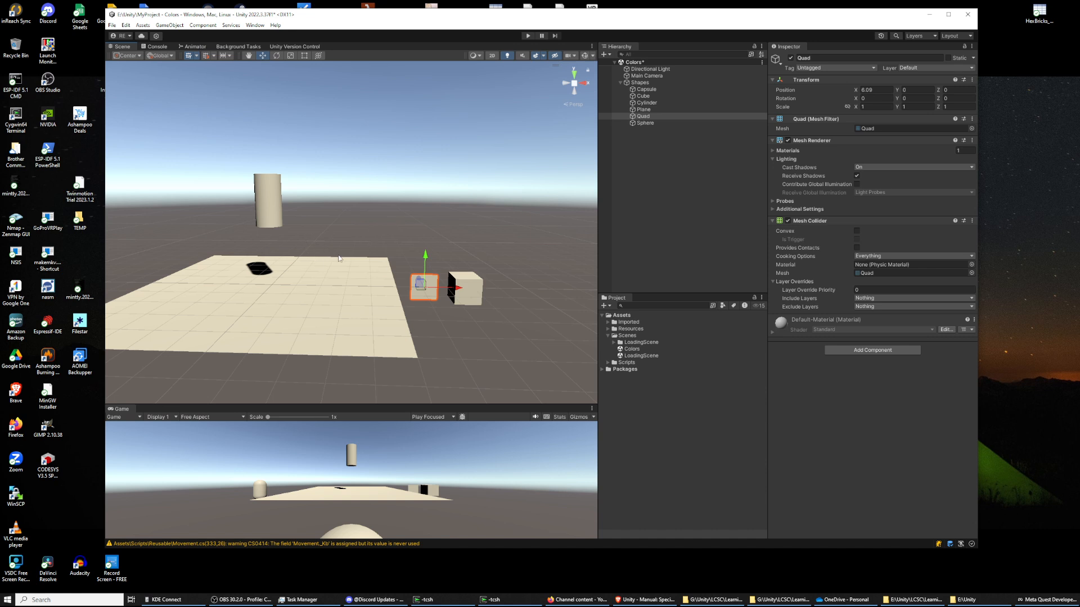
{"action": "middle_click_drag", "start_coordinate": [342, 244], "coordinate": [349, 226]}
{"action": "right_click_drag", "start_coordinate": [349, 226], "coordinate": [364, 246]}
{"action": "middle_click_drag", "start_coordinate": [394, 192], "coordinate": [373, 230]}
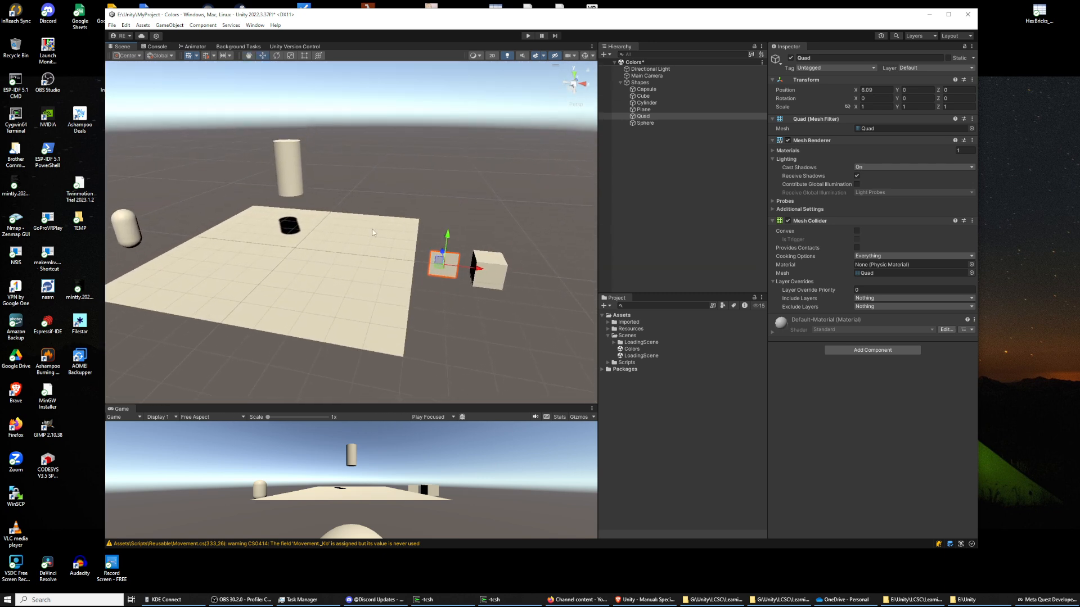
Step: Compare the plane with the quad, sphere and capsule by selecting them individually in the scene
{"action": "left_click", "coordinate": [355, 258]}
{"action": "left_click", "coordinate": [451, 270]}
{"action": "left_click", "coordinate": [398, 251]}
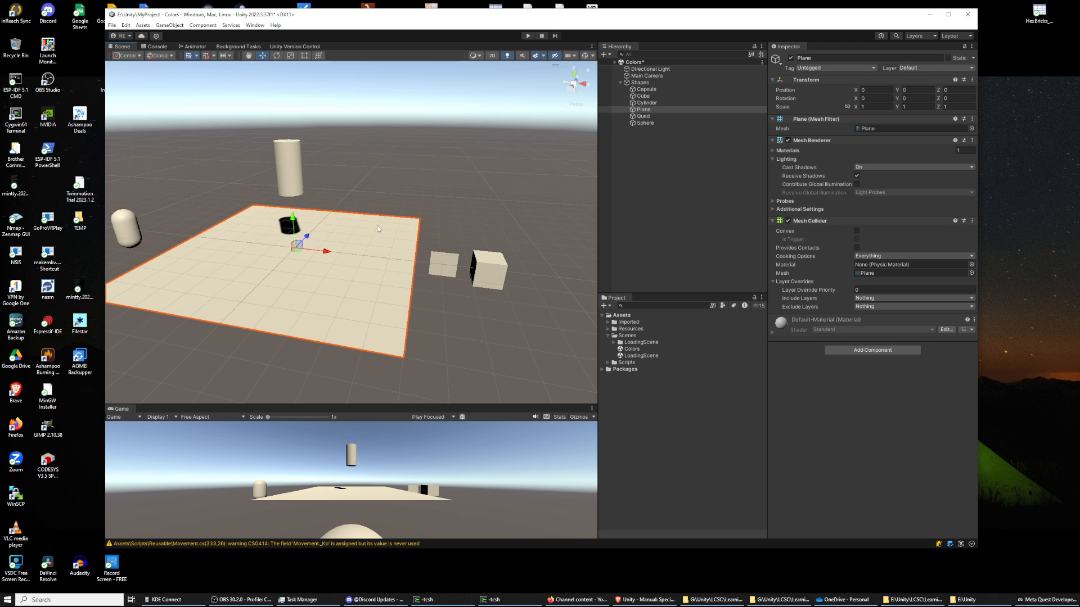
{"action": "scroll", "coordinate": [285, 257], "scroll_direction": "down", "scroll_amount": 3}
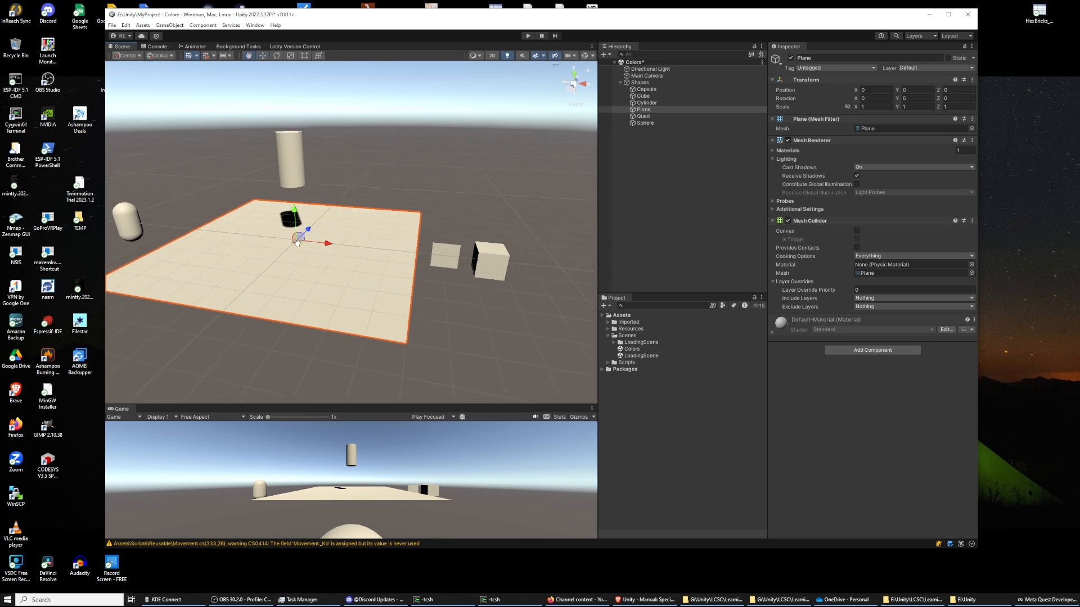
{"action": "middle_click_drag", "start_coordinate": [249, 310], "coordinate": [261, 293]}
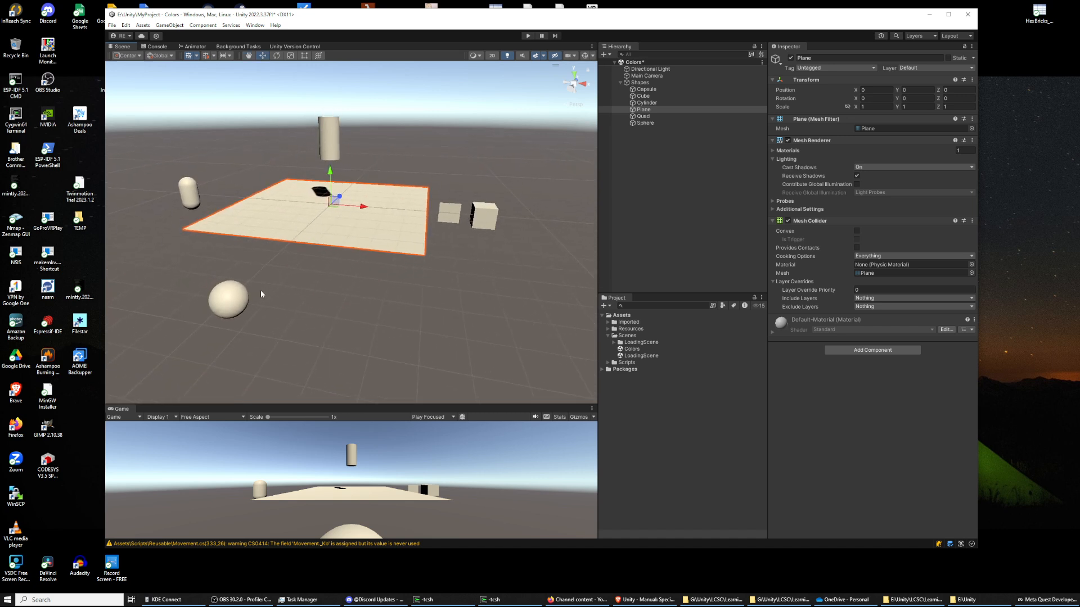
{"action": "left_click", "coordinate": [225, 298]}
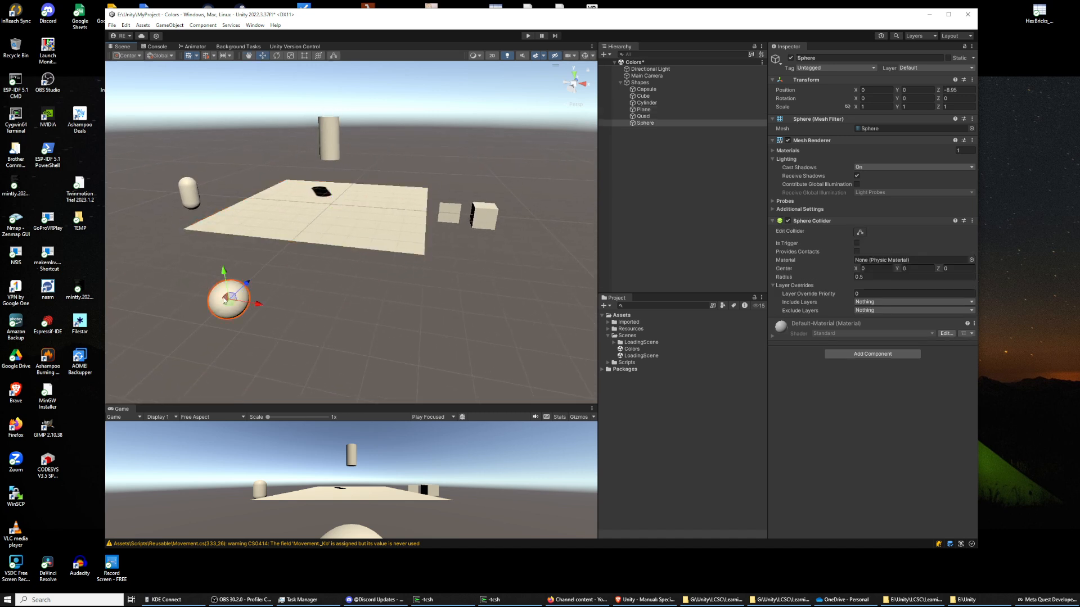
{"action": "left_click", "coordinate": [197, 193]}
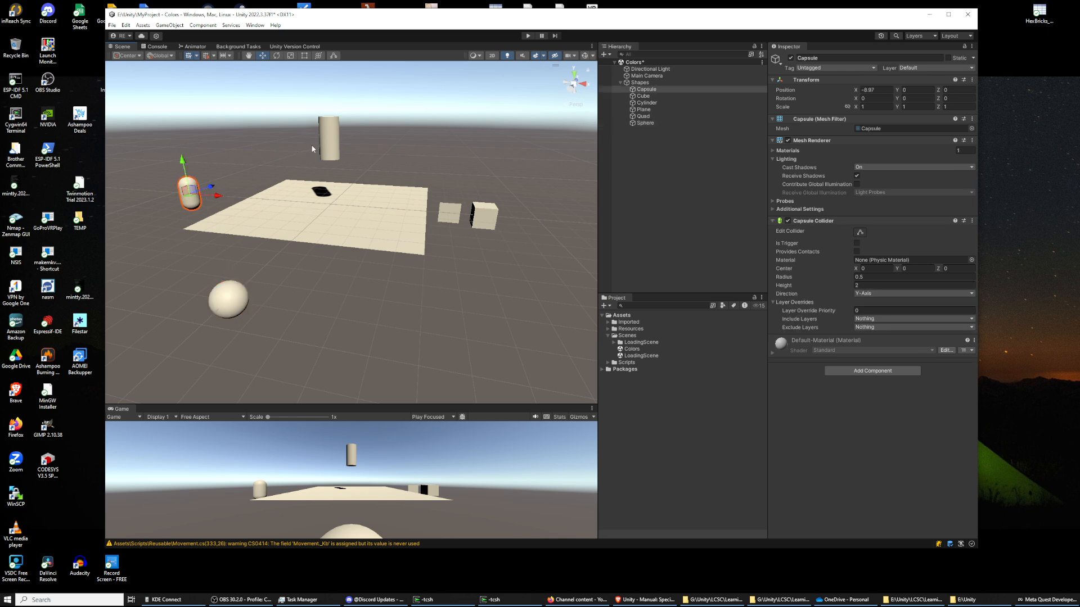
{"action": "left_click", "coordinate": [361, 190]}
{"action": "right_click_drag", "start_coordinate": [270, 149], "coordinate": [231, 179]}
{"action": "middle_click_drag", "start_coordinate": [231, 178], "coordinate": [172, 265]}
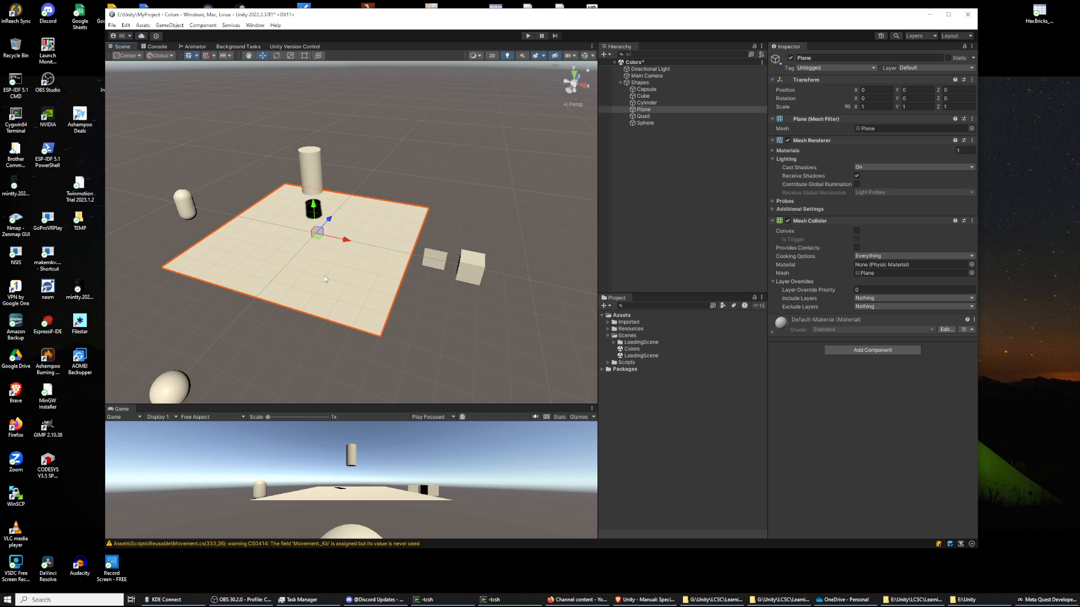
Step: Link the quad's scale proportions and scale it uniformly to about 1.5
{"action": "left_click", "coordinate": [435, 257]}
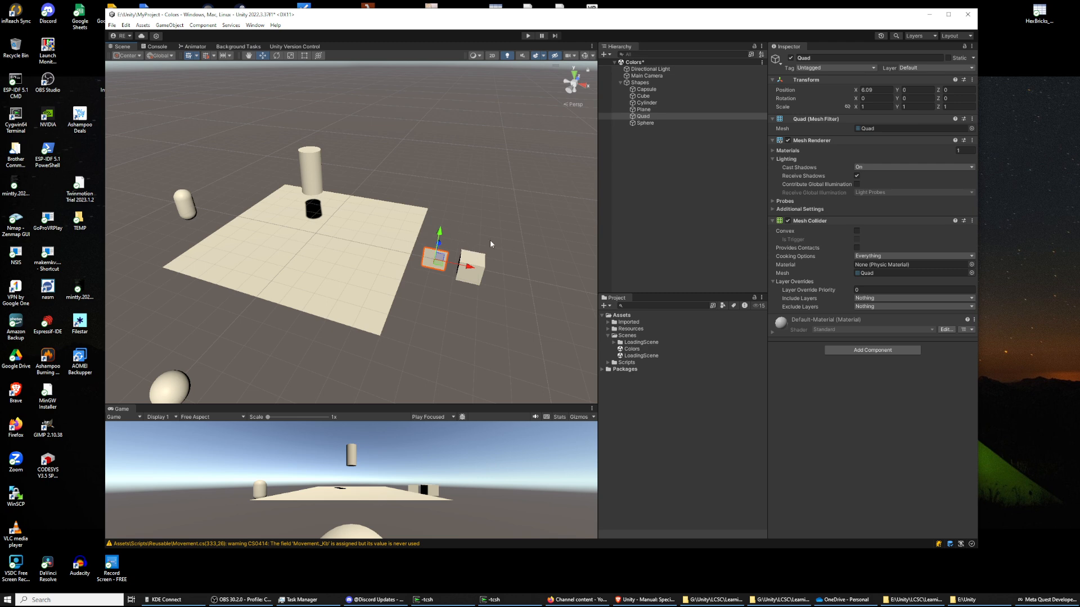
{"action": "left_click", "coordinate": [847, 106]}
{"action": "left_click", "coordinate": [874, 106]}
{"action": "type", "text": "5.9"}
{"action": "left_click_drag", "start_coordinate": [838, 30], "coordinate": [825, 99]}
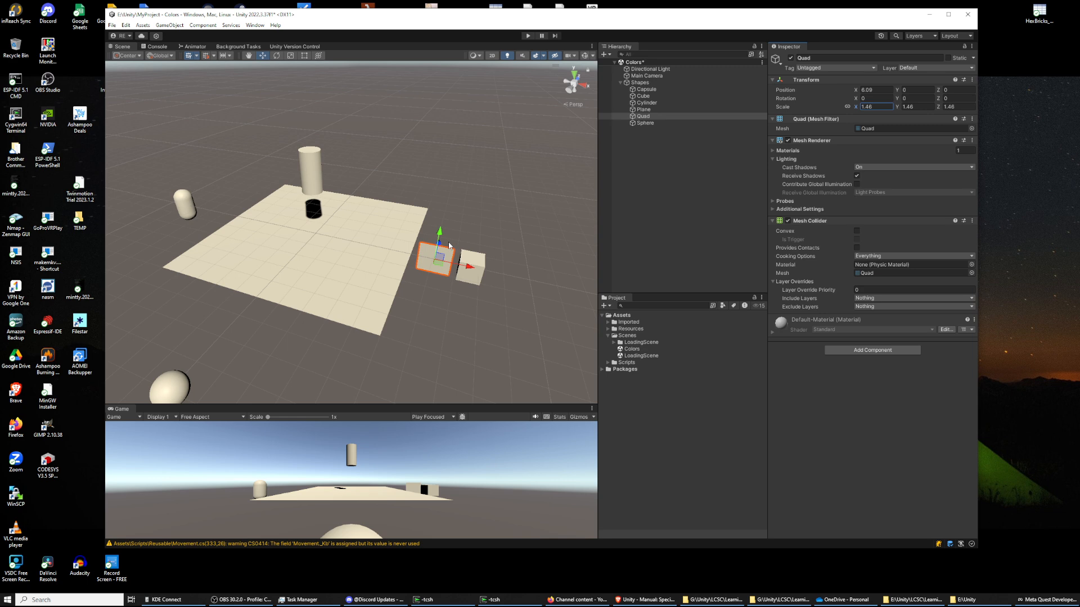
Step: Save the Colors scene and select its asset in the Scenes folder
{"action": "left_click", "coordinate": [359, 268]}
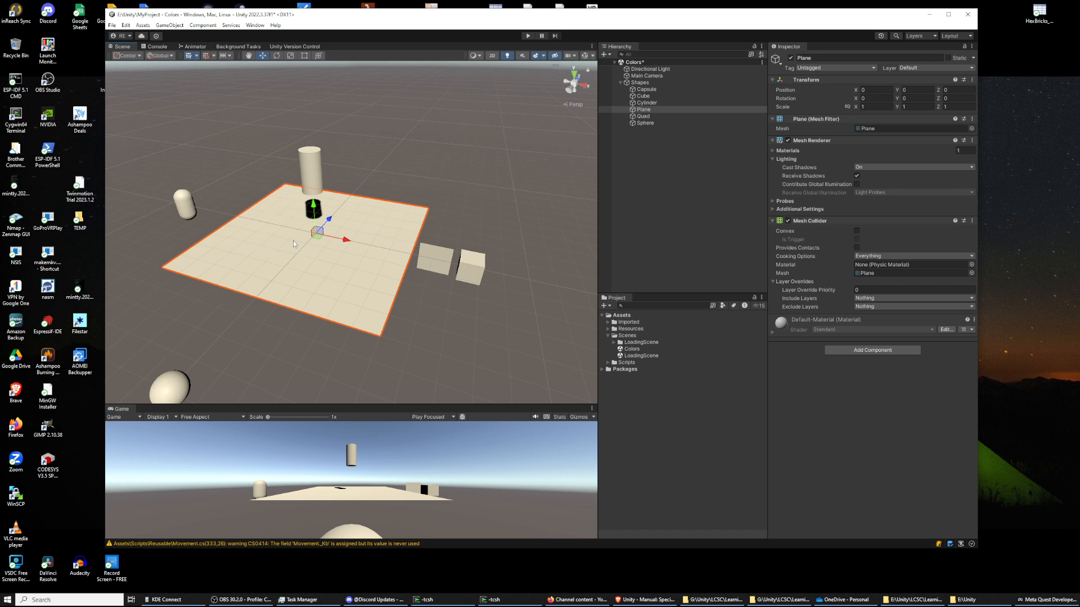
{"action": "left_click", "coordinate": [432, 257]}
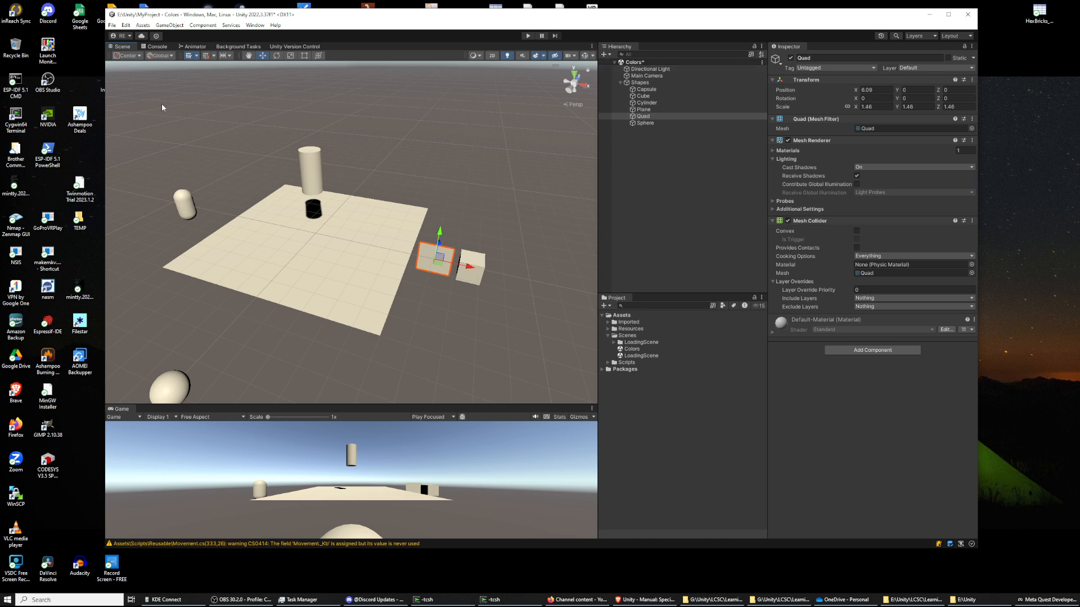
{"action": "left_click", "coordinate": [112, 25]}
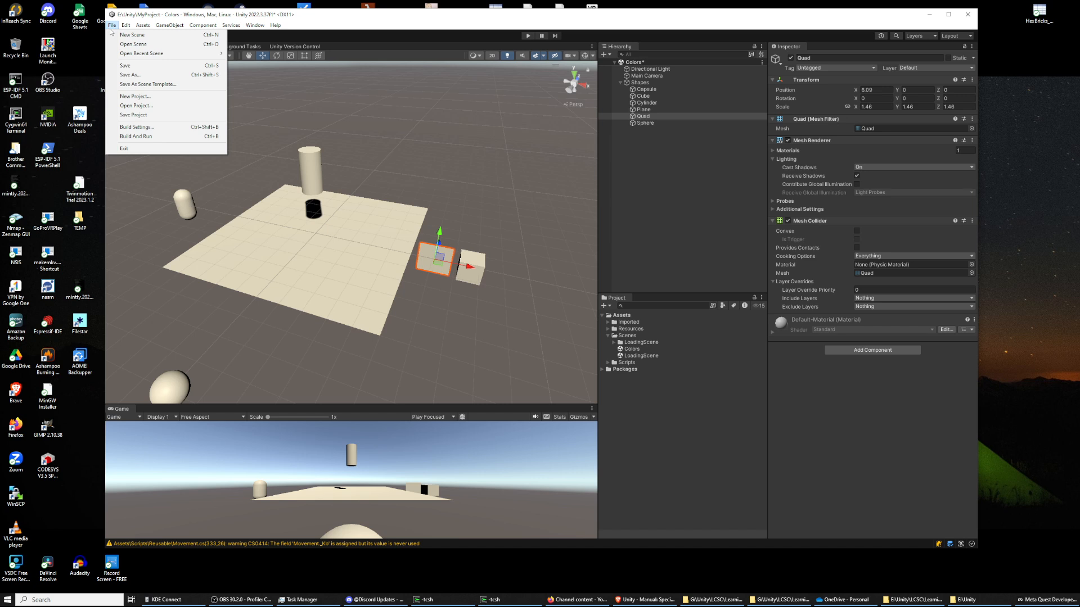
{"action": "left_click", "coordinate": [118, 67]}
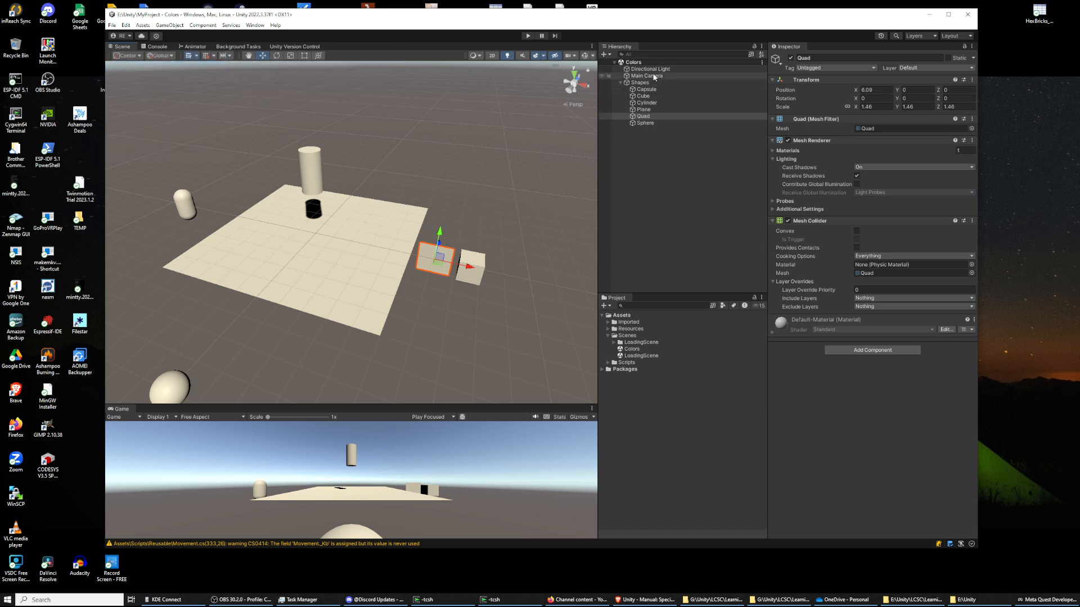
{"action": "left_click", "coordinate": [630, 349]}
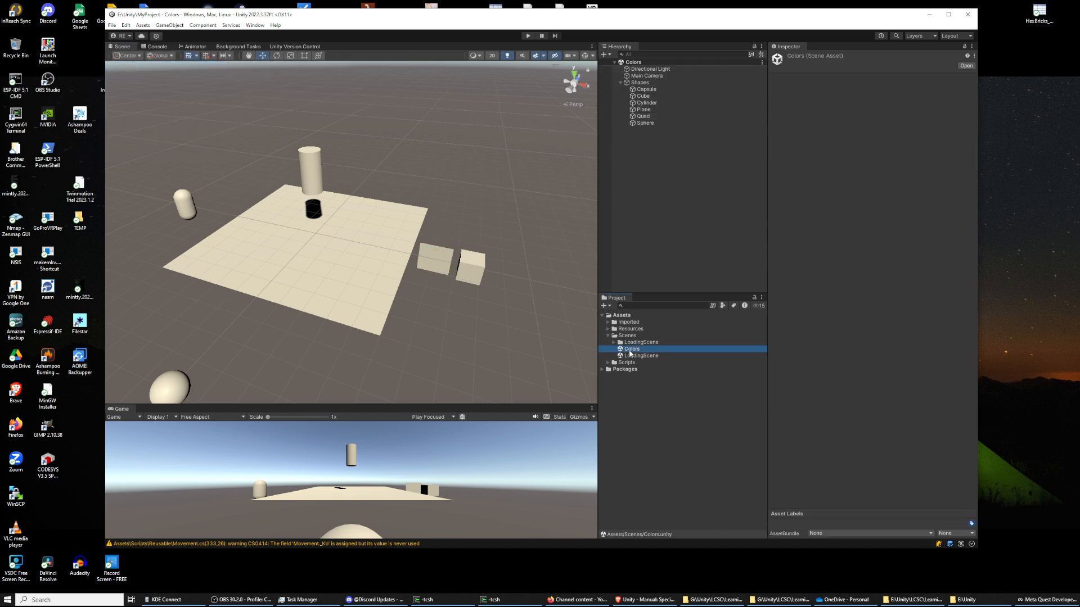
Step: Review the children of Shapes by selecting each one in order, from the capsule to the sphere
{"action": "left_click", "coordinate": [646, 90]}
{"action": "left_click", "coordinate": [642, 97]}
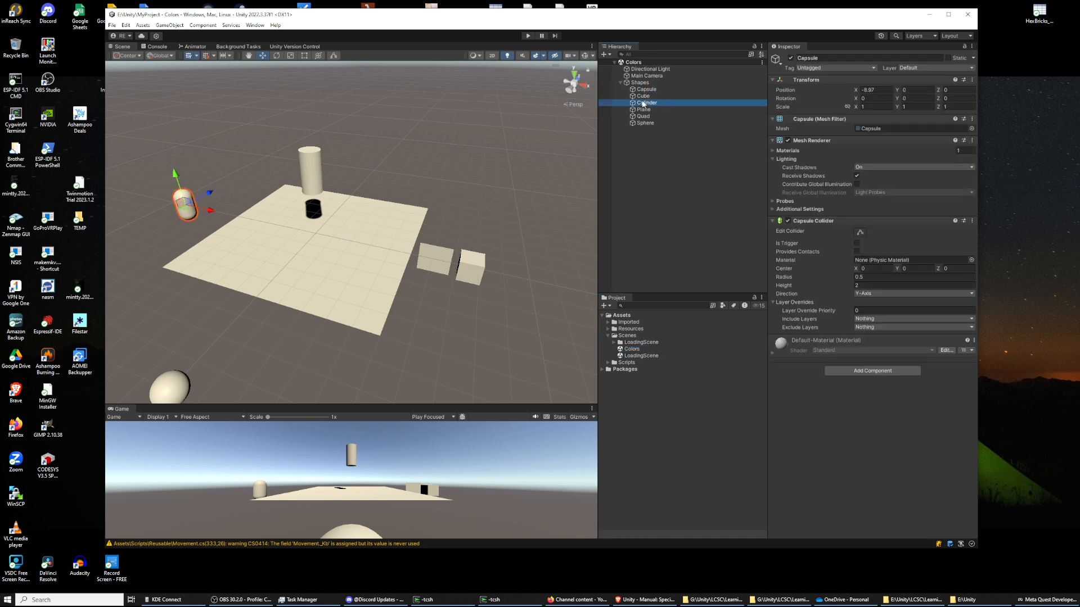
{"action": "left_click", "coordinate": [646, 102]}
{"action": "left_click", "coordinate": [643, 110]}
{"action": "left_click", "coordinate": [643, 116]}
{"action": "left_click", "coordinate": [644, 123]}
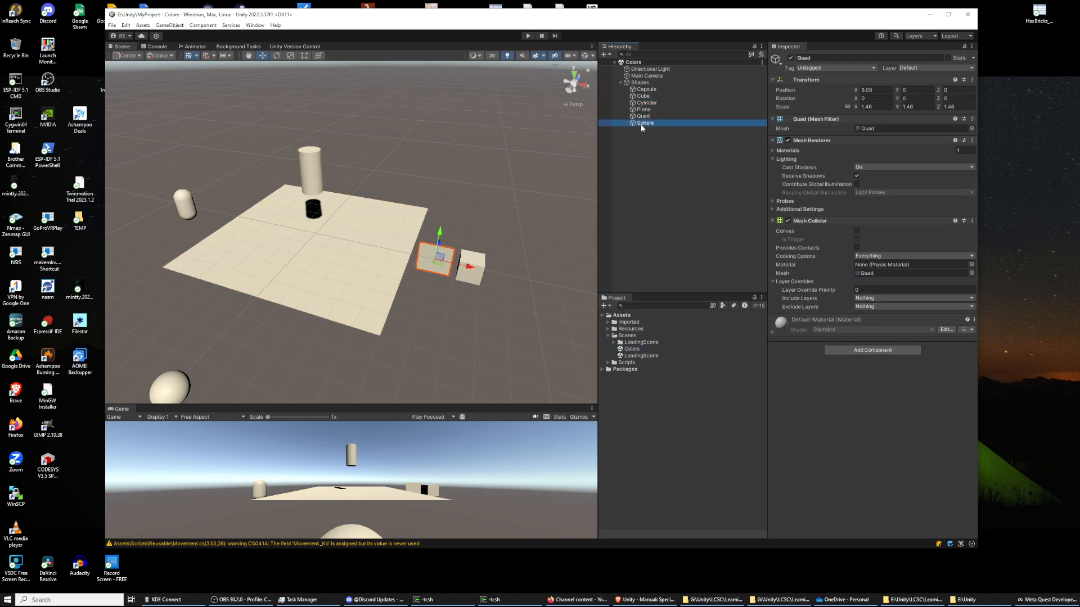
Step: Create a folder named UniqueToThisGame inside the Resources folder
{"action": "left_click", "coordinate": [608, 329]}
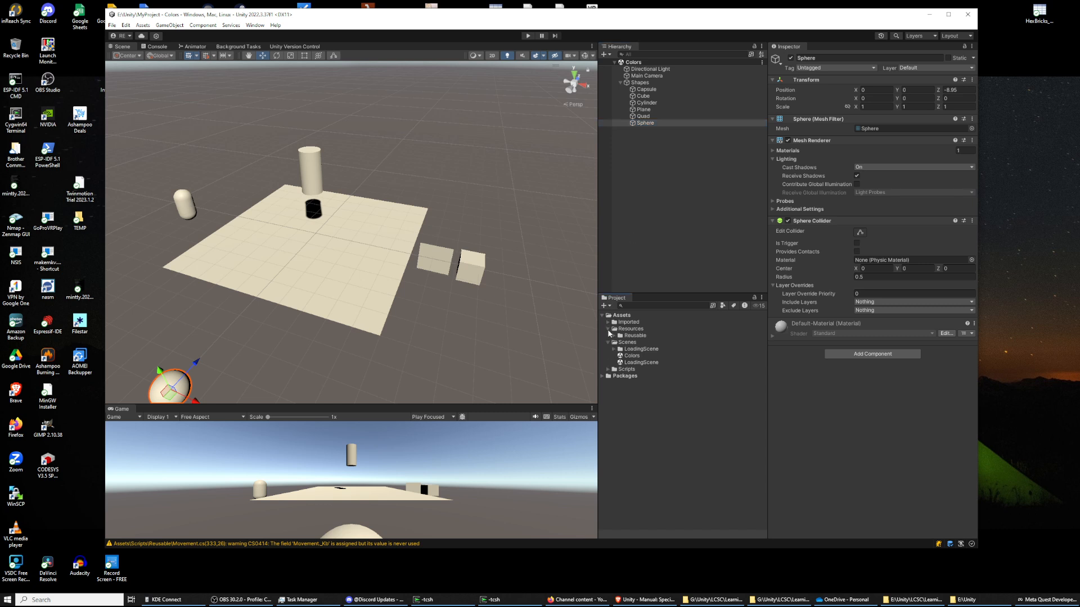
{"action": "left_click", "coordinate": [614, 336]}
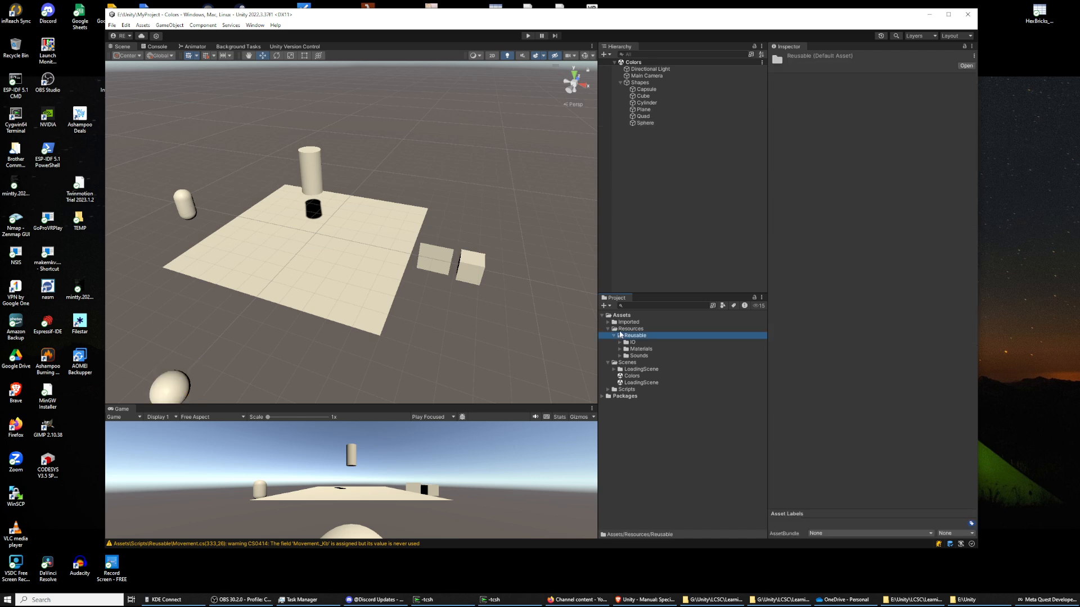
{"action": "left_click", "coordinate": [614, 336]}
{"action": "right_click", "coordinate": [620, 329]}
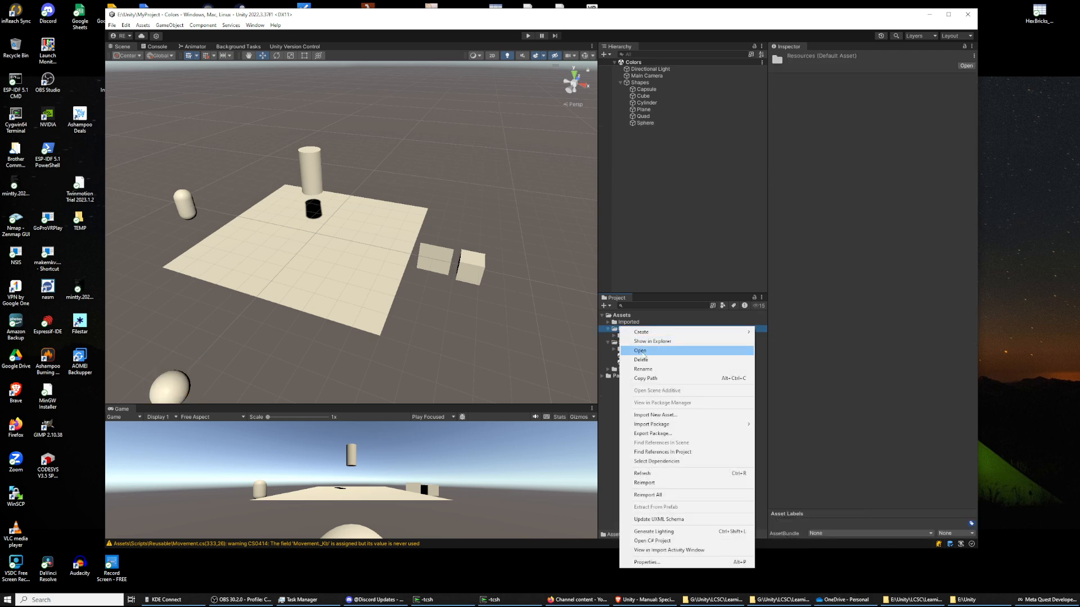
{"action": "mouse_move", "coordinate": [641, 331]}
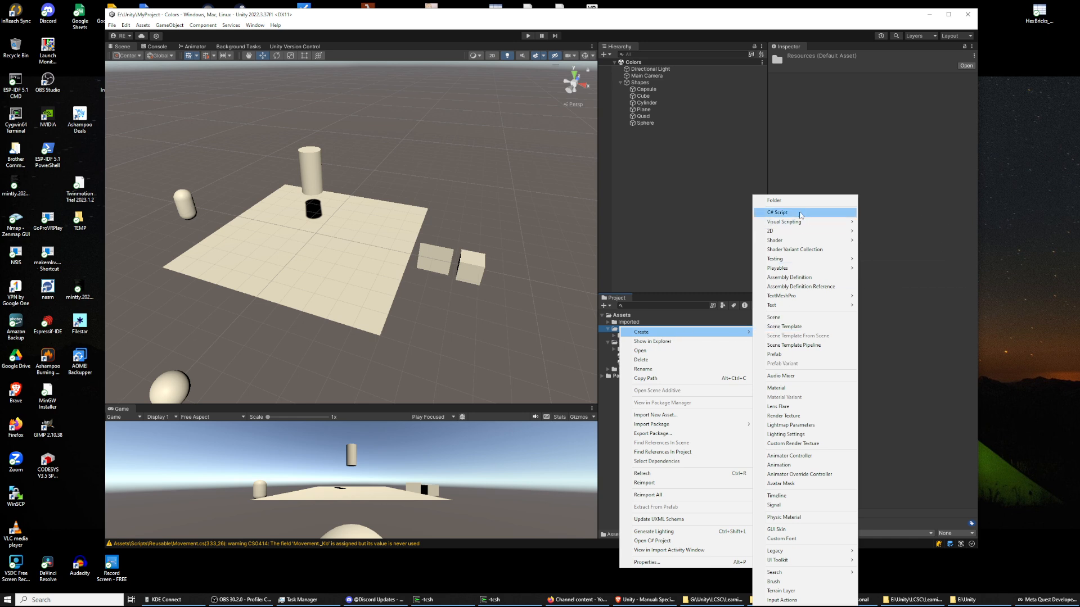
{"action": "left_click", "coordinate": [774, 200]}
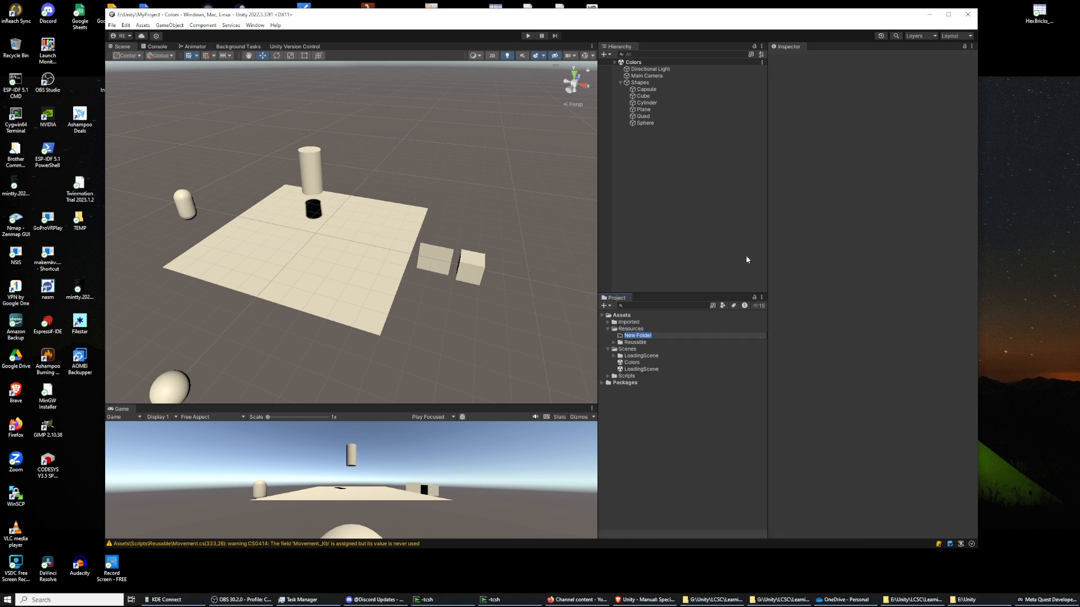
{"action": "type", "text": "UNI"}
{"action": "key", "text": "BackSpace"}
{"action": "type", "text": "niqueToThisGame"}
{"action": "key", "text": "Return"}
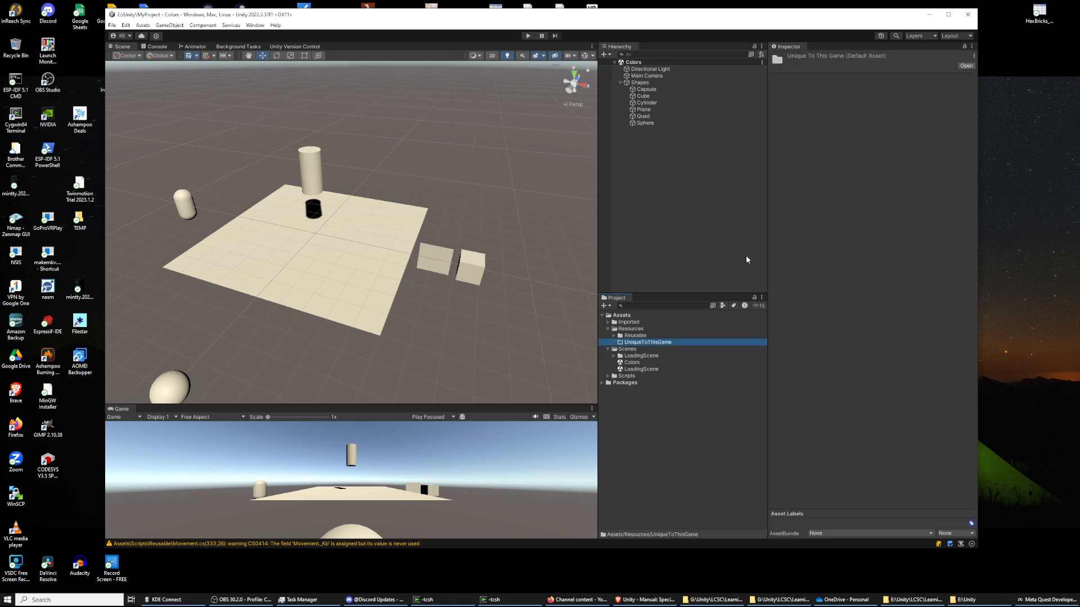
Step: Create a material named Brown in the UniqueToThisGame folder
{"action": "left_click", "coordinate": [608, 376]}
{"action": "left_click", "coordinate": [608, 376]}
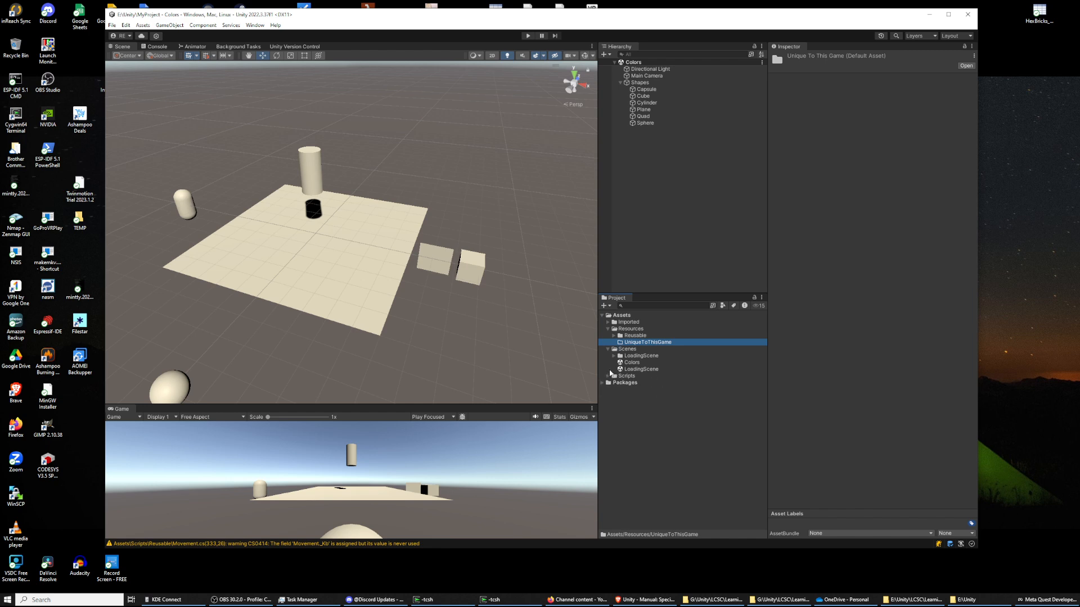
{"action": "right_click", "coordinate": [631, 345]}
{"action": "mouse_move", "coordinate": [636, 348]}
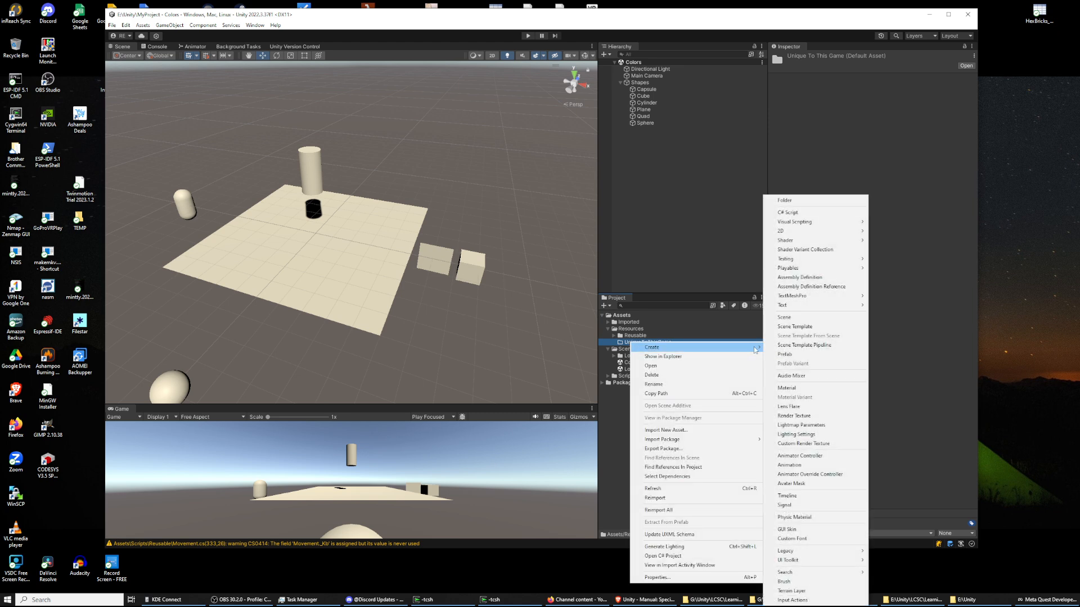
{"action": "left_click", "coordinate": [787, 388]}
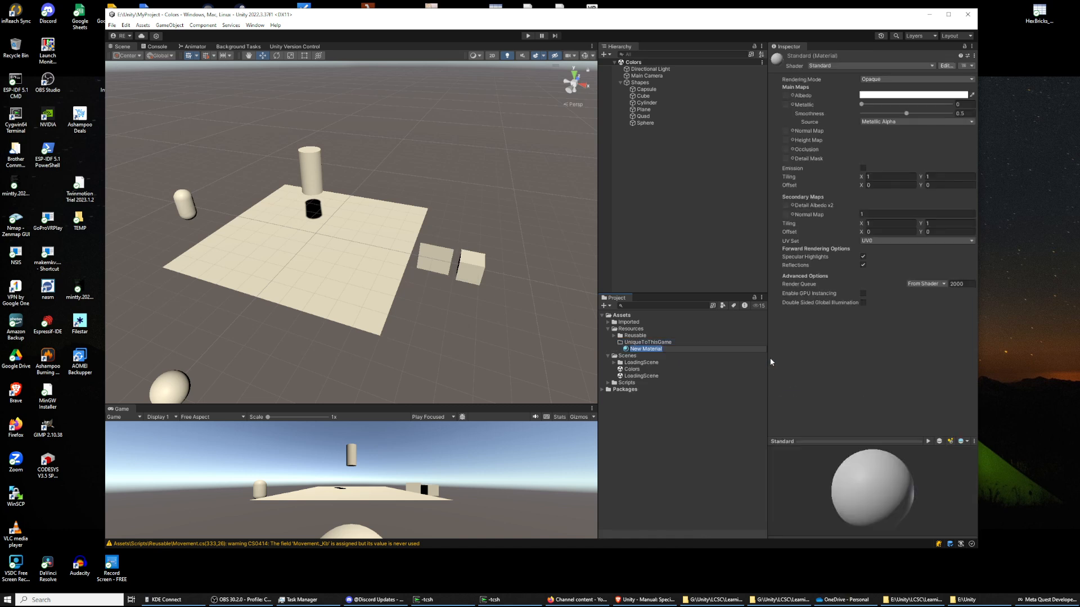
{"action": "type", "text": "Brown"}
{"action": "key", "text": "Return"}
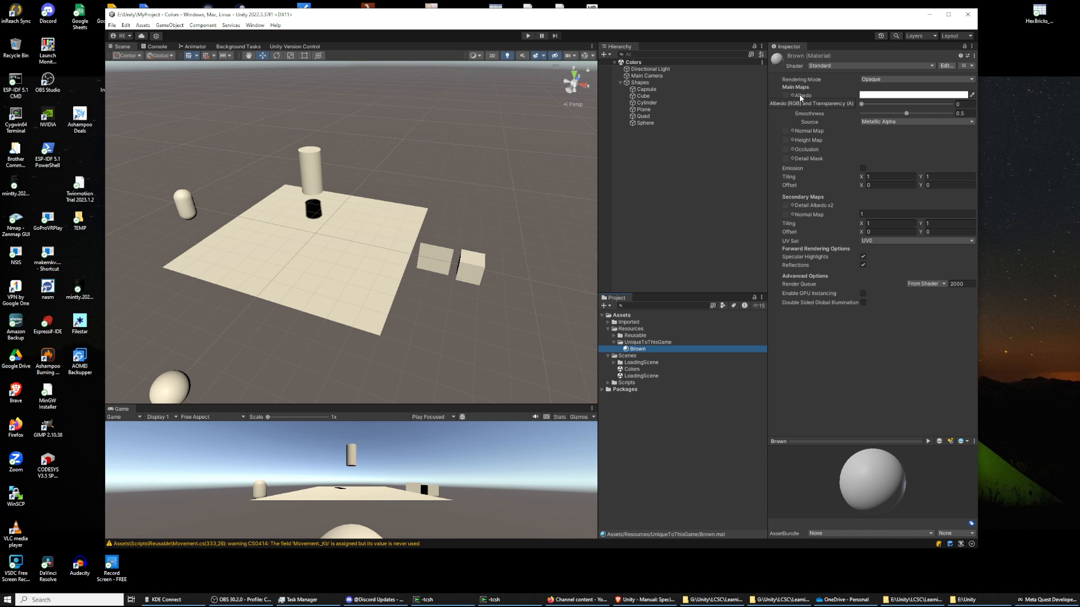
Step: Set the Brown material's albedo color to a dark brown, hexadecimal 8A5F2D
{"action": "left_click", "coordinate": [869, 94]}
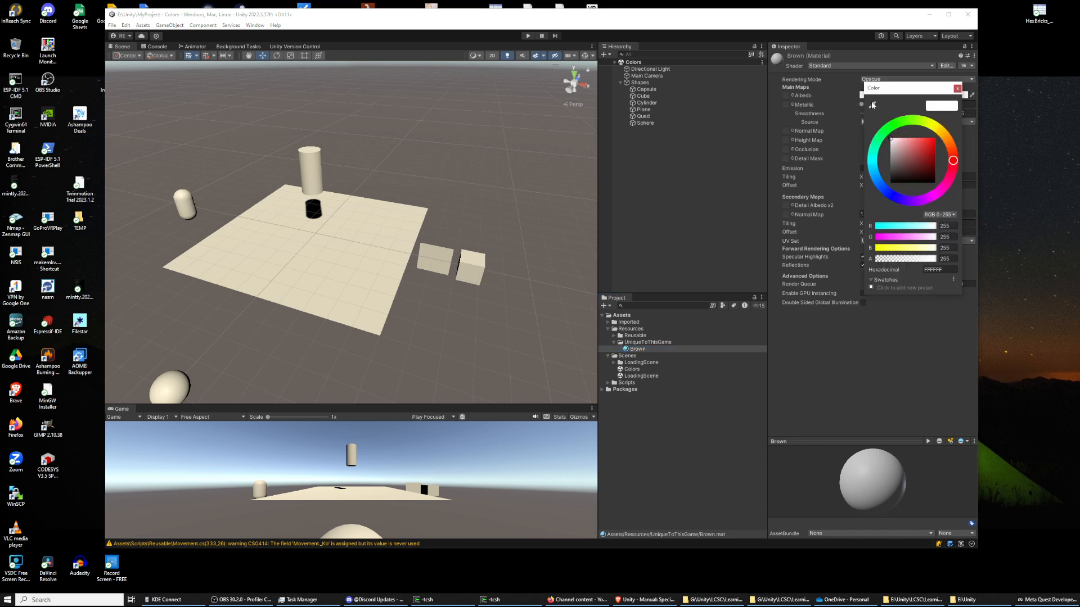
{"action": "left_click_drag", "start_coordinate": [945, 163], "coordinate": [954, 138]}
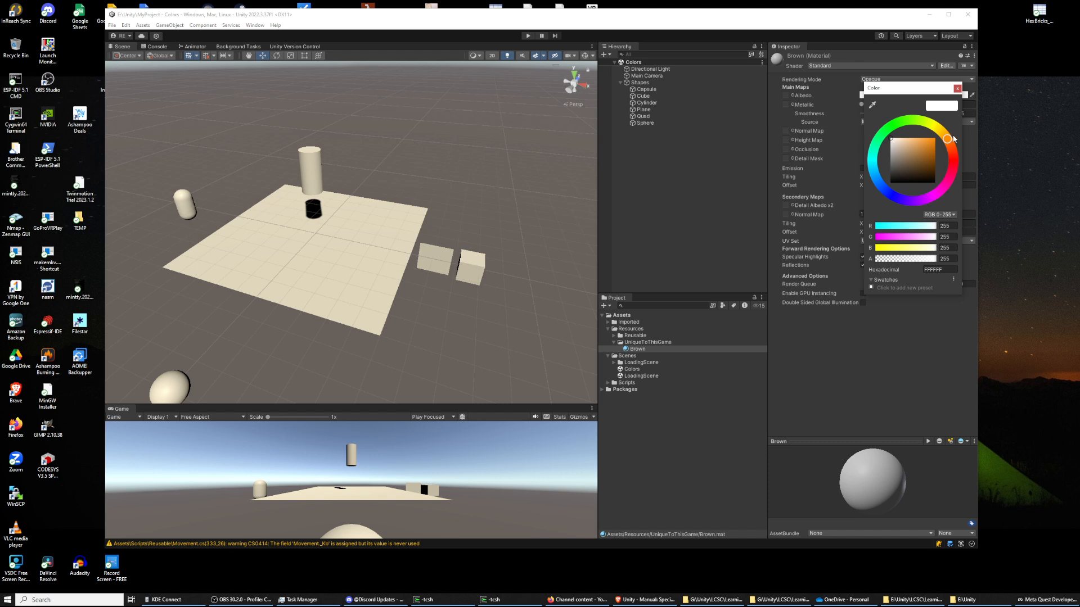
{"action": "left_click", "coordinate": [914, 151]}
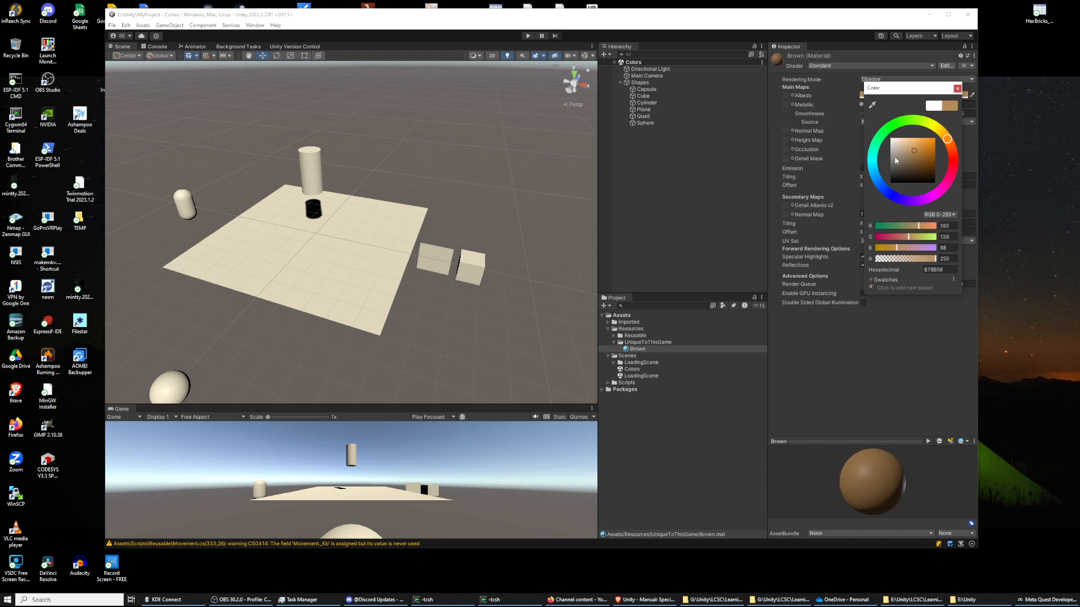
{"action": "left_click_drag", "start_coordinate": [913, 150], "coordinate": [921, 161]}
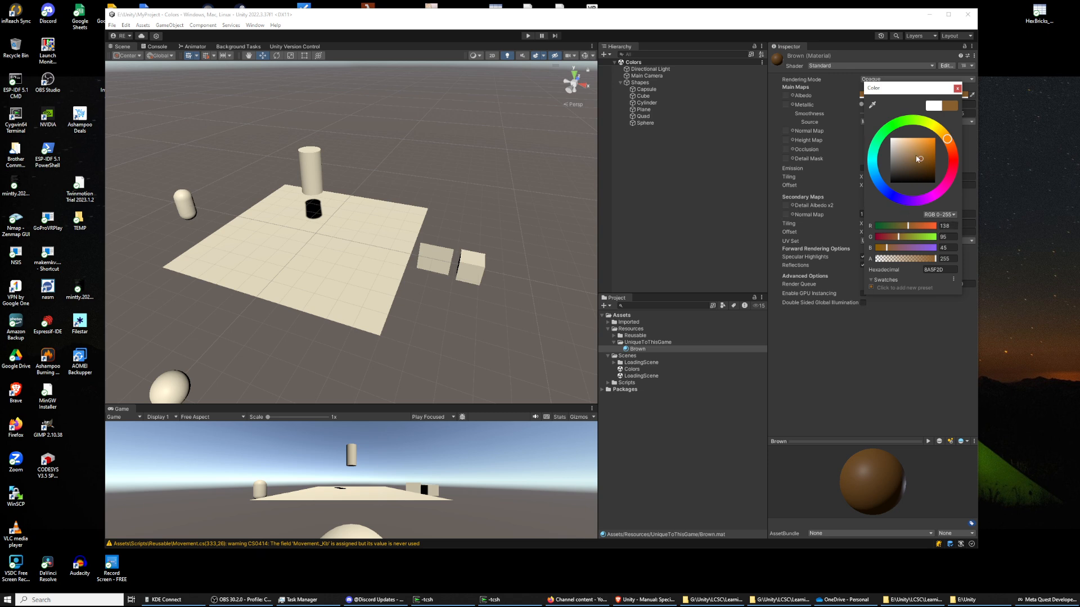
{"action": "left_click", "coordinate": [957, 89]}
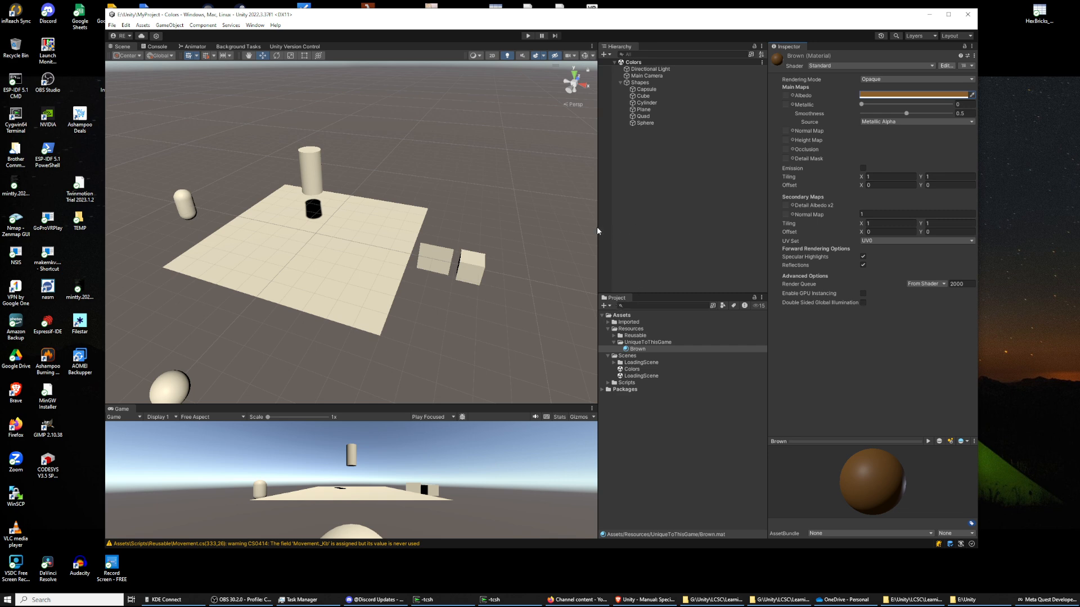
Step: Apply the Brown material to the plane in the scene
{"action": "left_click", "coordinate": [332, 261]}
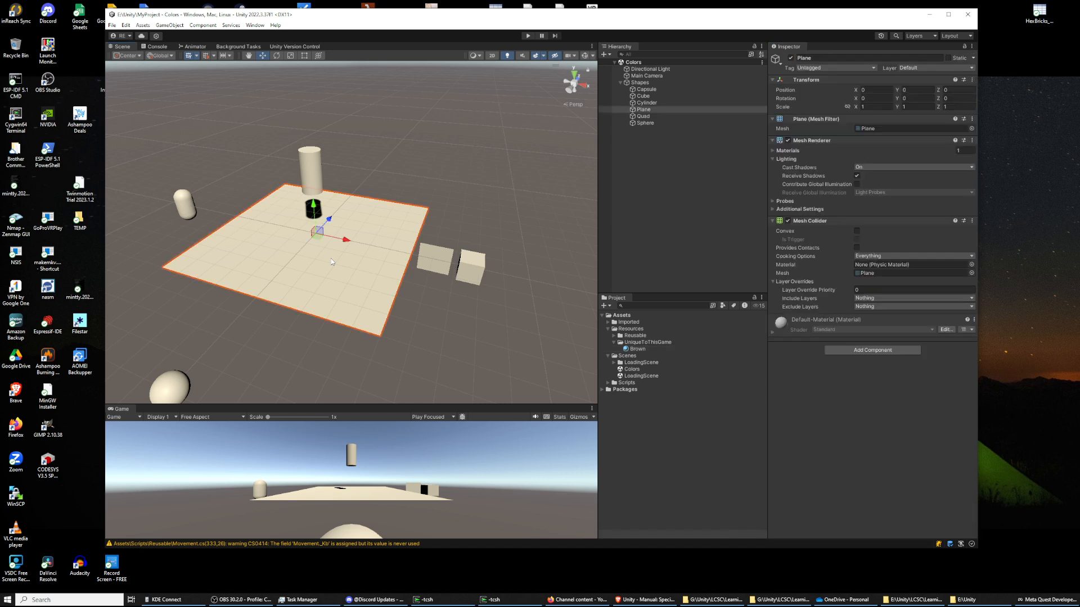
{"action": "left_click", "coordinate": [634, 349]}
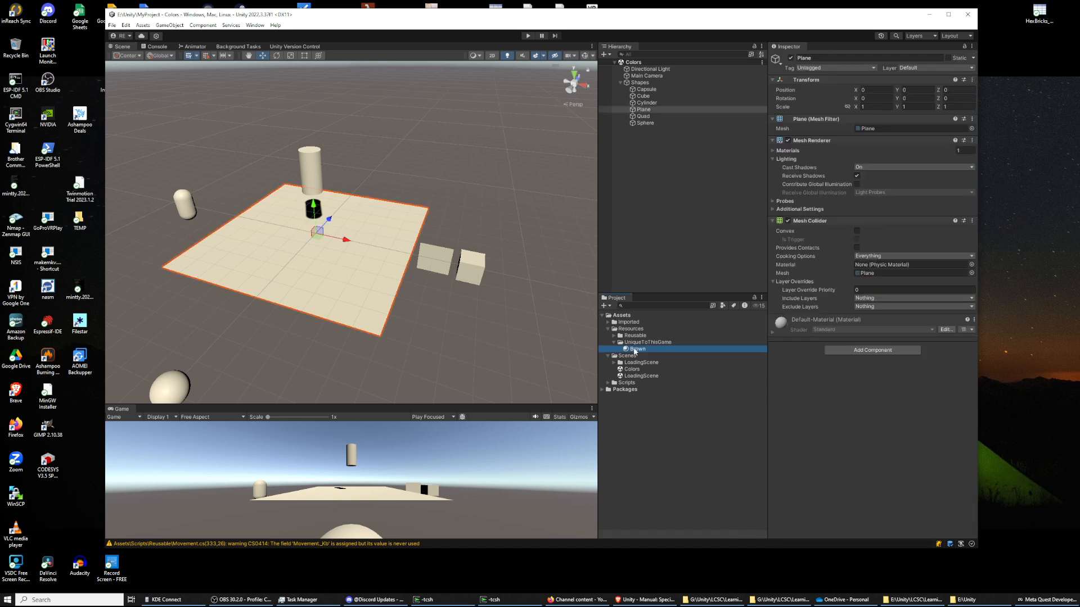
{"action": "left_click_drag", "start_coordinate": [634, 349], "coordinate": [362, 275]}
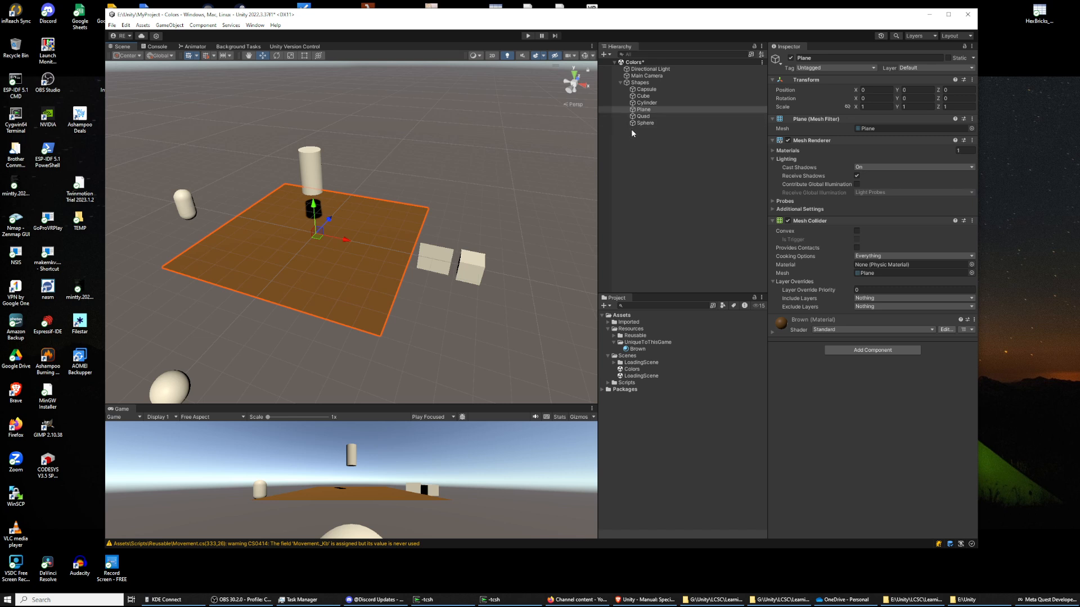
Step: Apply the Brown material to the sphere and the quad
{"action": "key", "text": "f"}
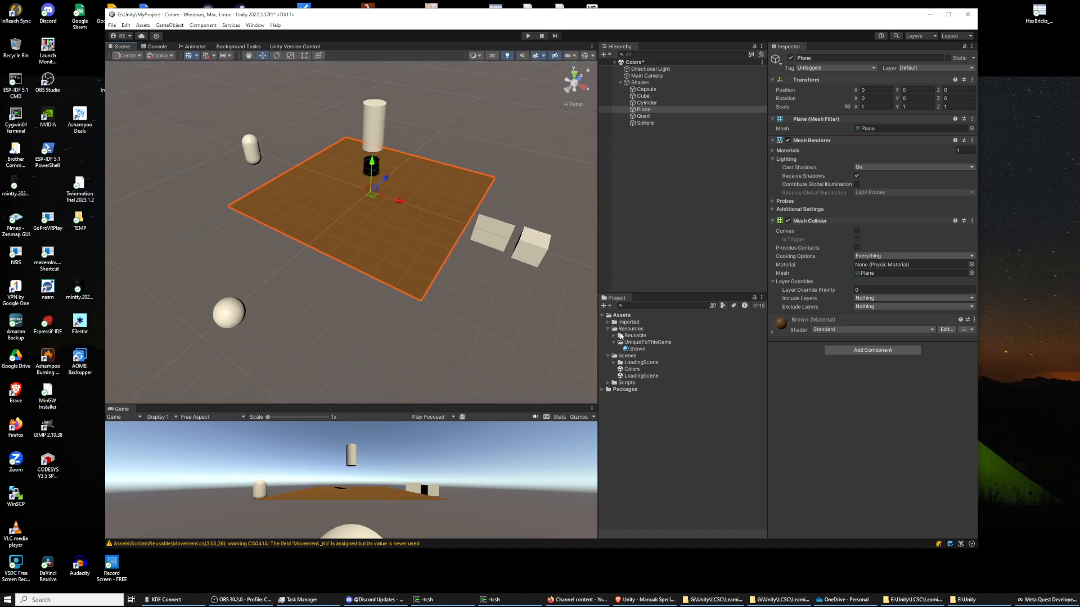
{"action": "left_click", "coordinate": [636, 349]}
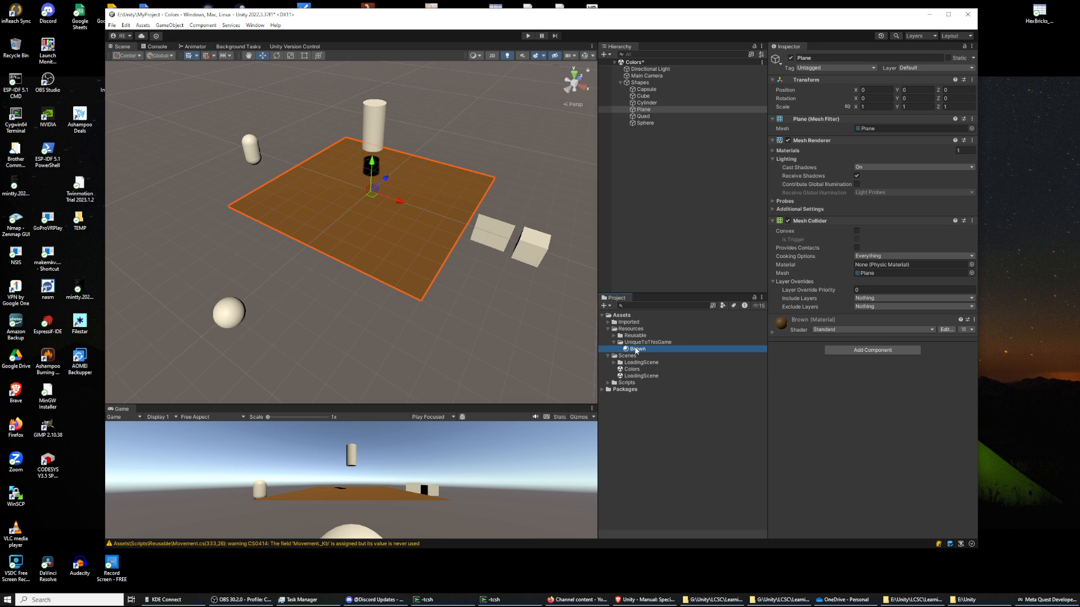
{"action": "left_click_drag", "start_coordinate": [636, 351], "coordinate": [650, 125]}
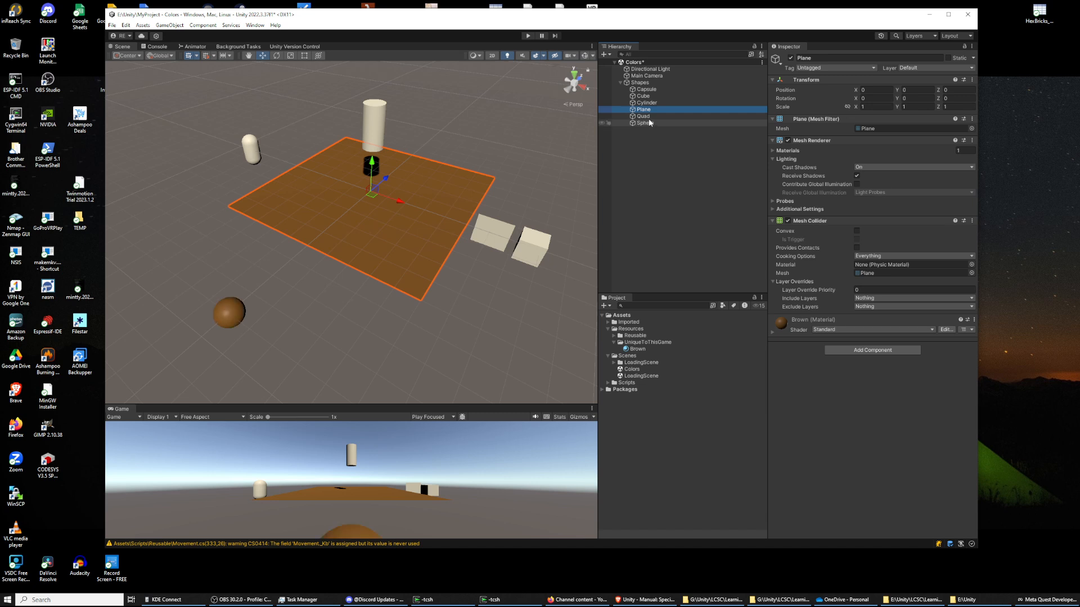
{"action": "left_click", "coordinate": [643, 116]}
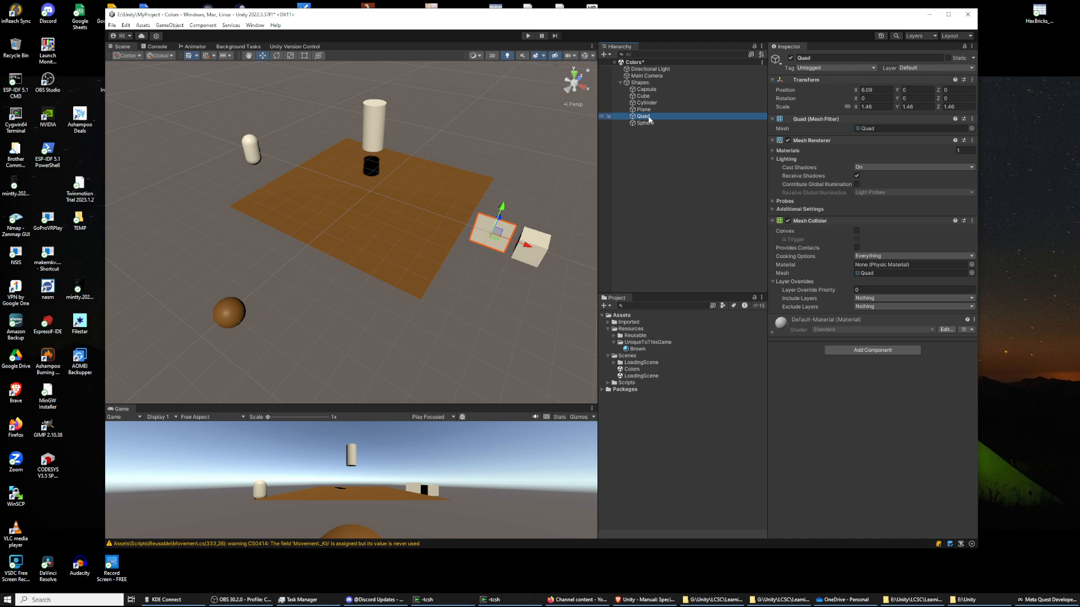
{"action": "left_click_drag", "start_coordinate": [632, 349], "coordinate": [789, 355]}
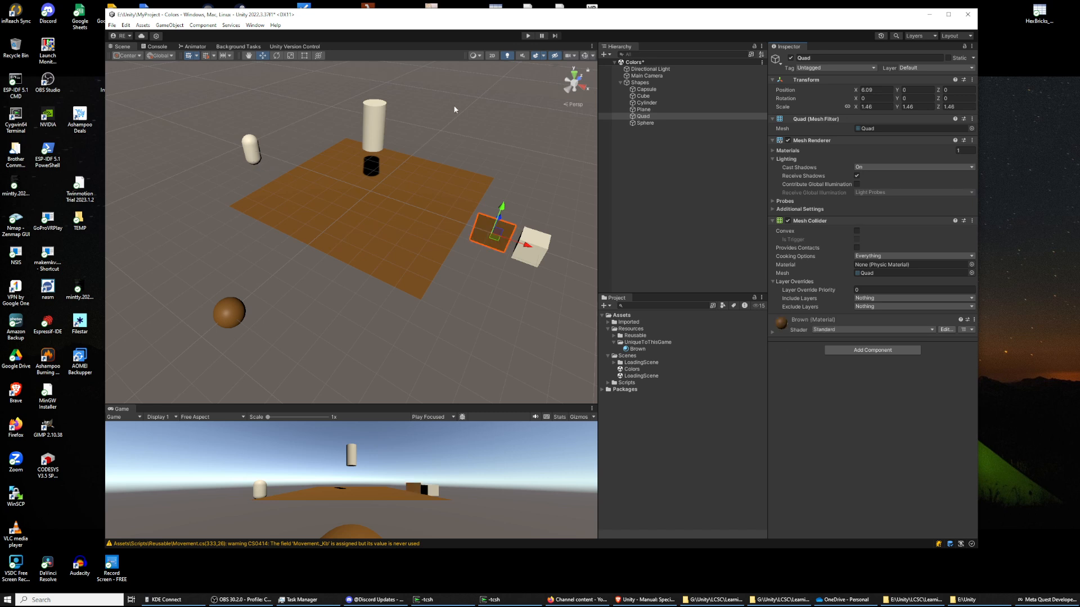
Step: Inspect the cube's components and the details of its default material
{"action": "left_click", "coordinate": [642, 97]}
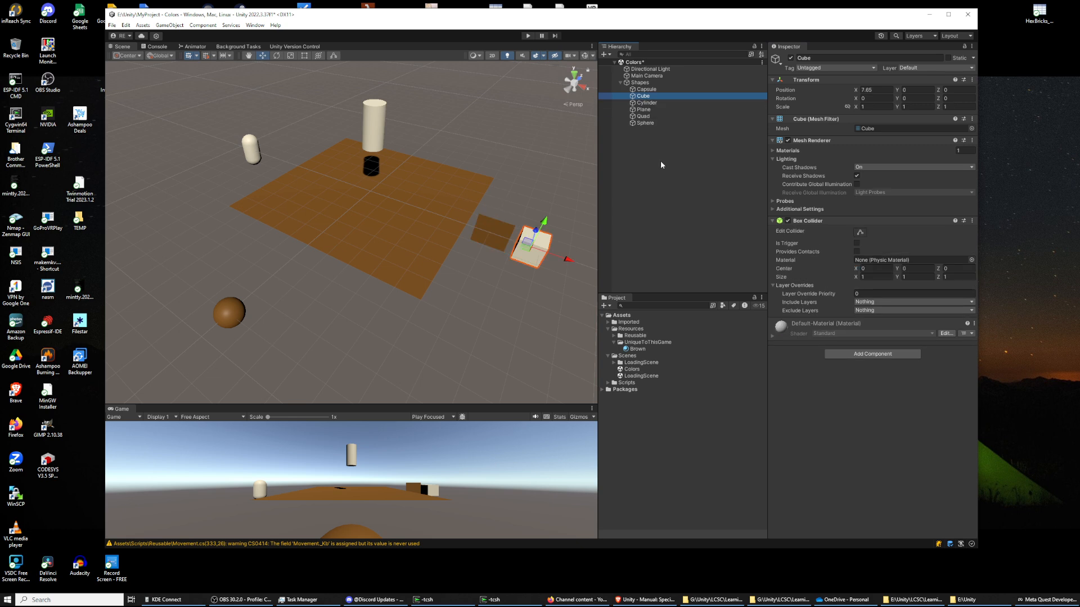
{"action": "left_click", "coordinate": [773, 337]}
{"action": "left_click", "coordinate": [773, 337]}
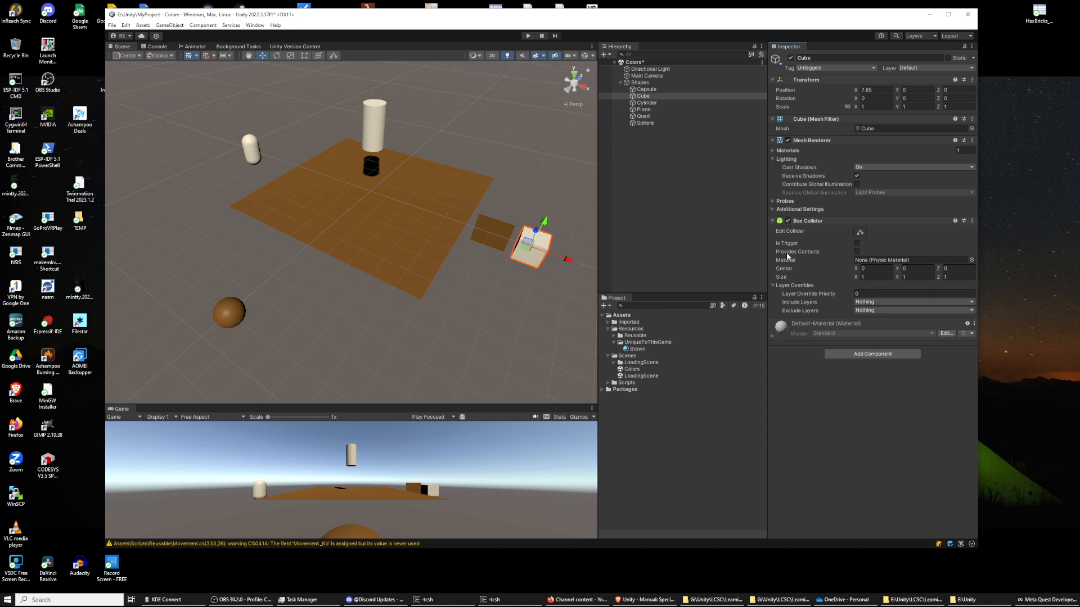
Step: Collapse the quad's Mesh Collider, Lighting and Mesh Filter details and check the options available for its Brown material
{"action": "left_click", "coordinate": [644, 117]}
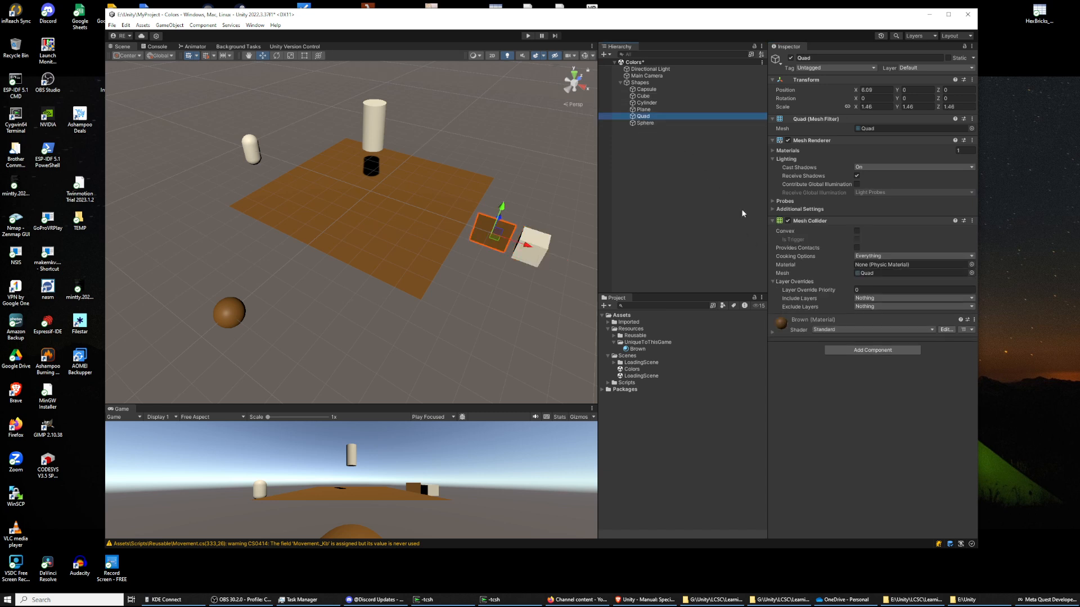
{"action": "left_click", "coordinate": [772, 221]}
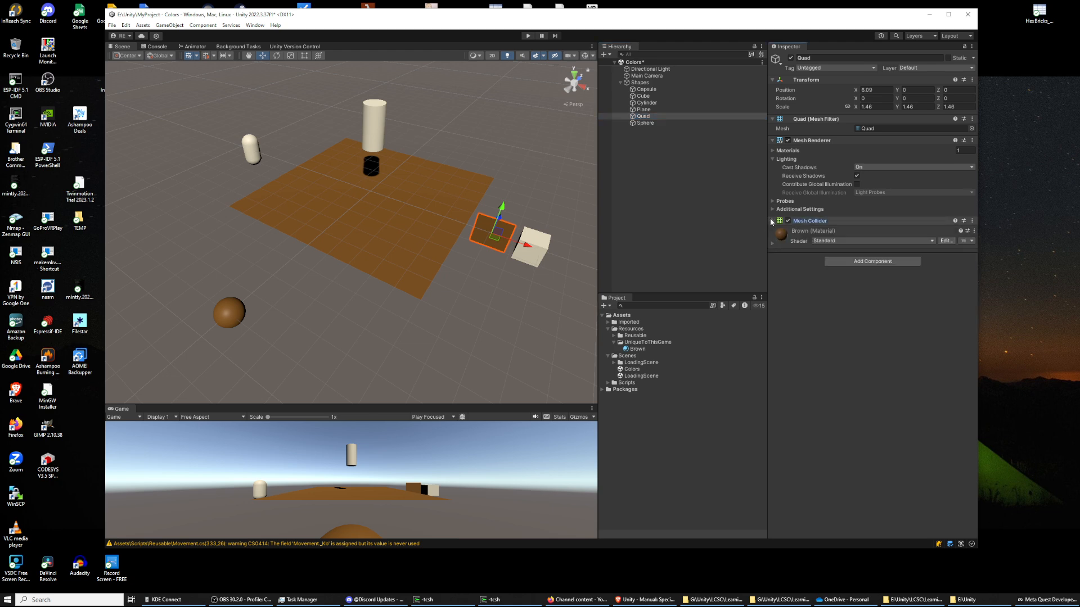
{"action": "left_click", "coordinate": [773, 159]}
{"action": "left_click", "coordinate": [773, 119]}
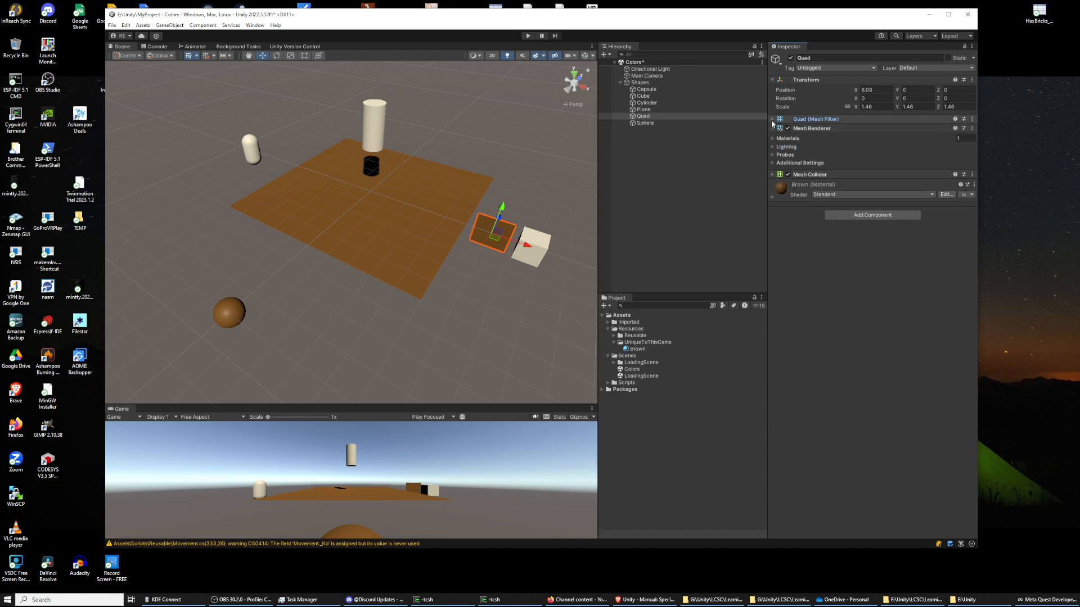
{"action": "left_click", "coordinate": [774, 120]}
{"action": "left_click", "coordinate": [774, 120]}
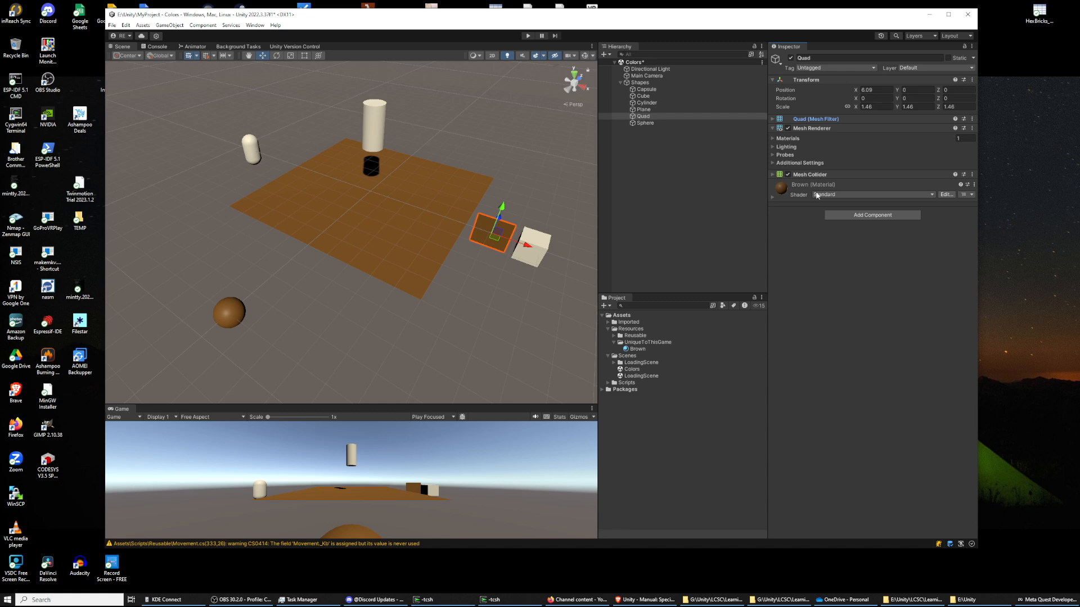
{"action": "left_click", "coordinate": [974, 185]}
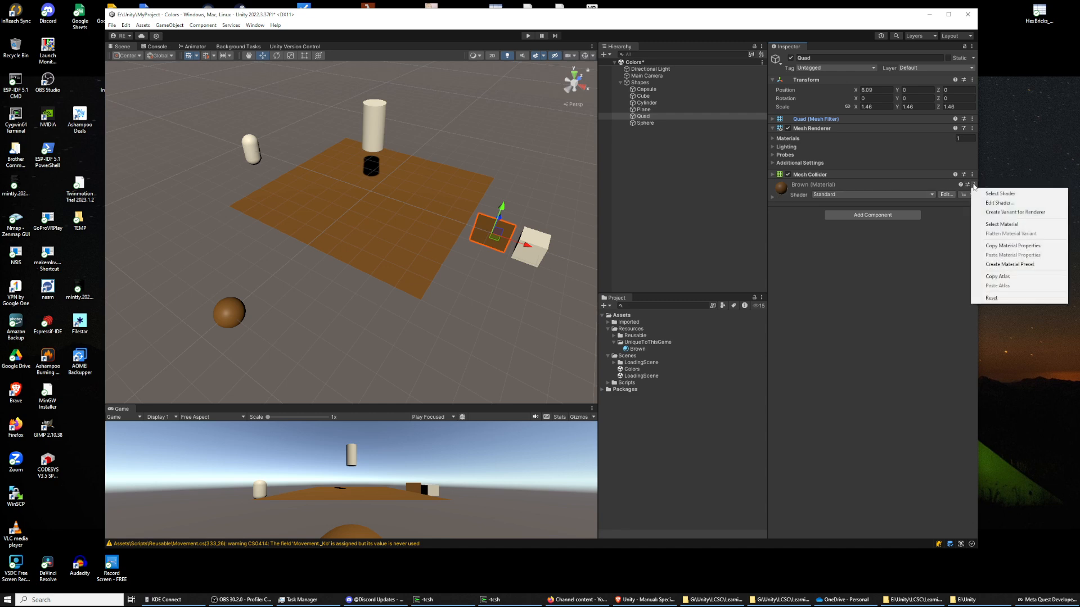
{"action": "left_click", "coordinate": [956, 248]}
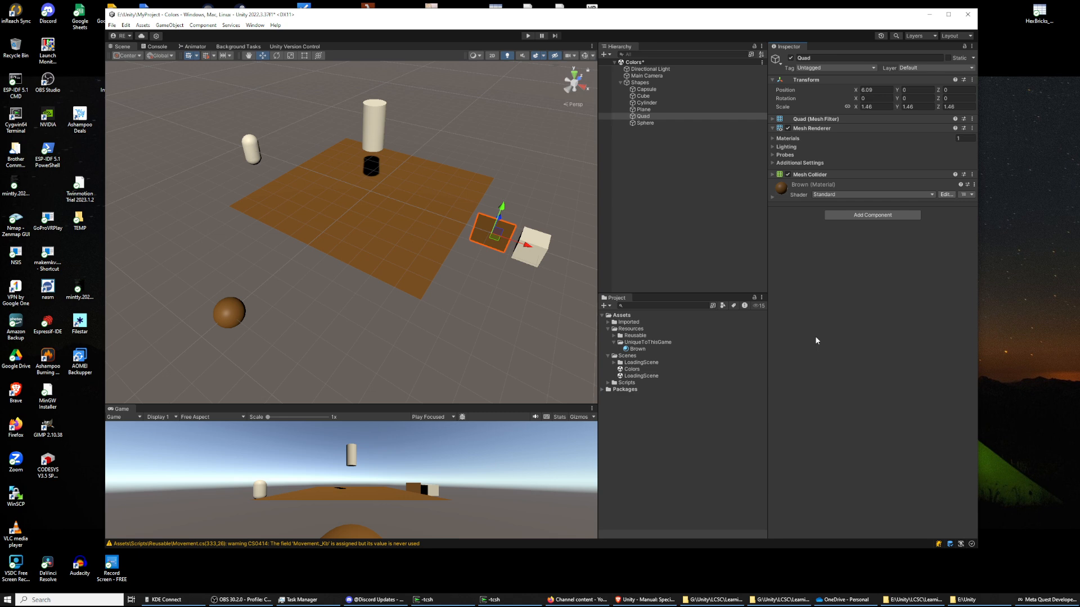
Step: Try the Nature/SpeedTree8 shader on the quad's Brown material and undo the change
{"action": "left_click", "coordinate": [843, 196]}
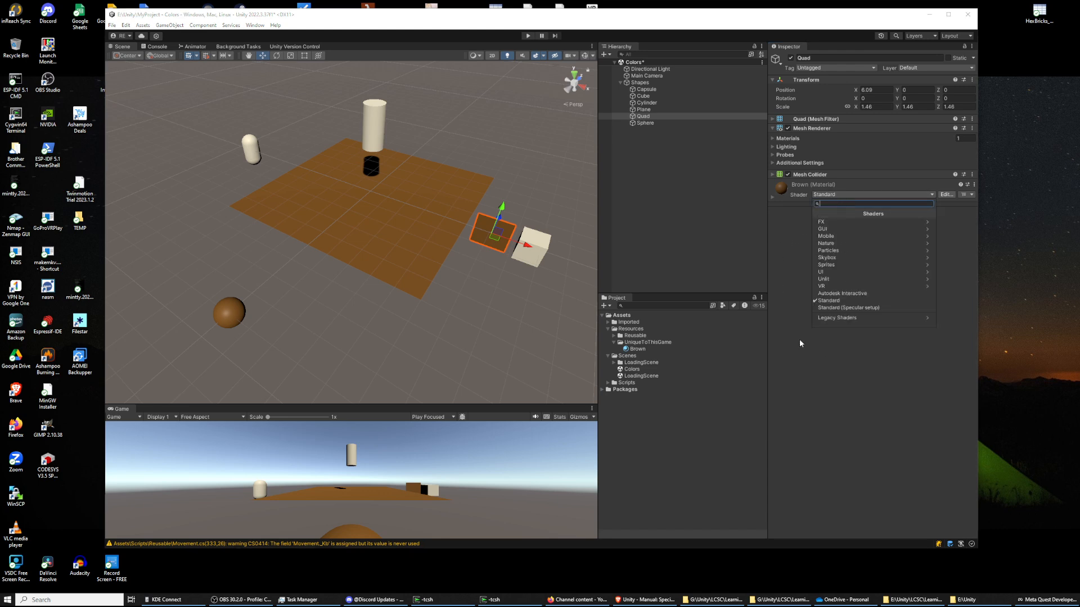
{"action": "left_click", "coordinate": [864, 243]}
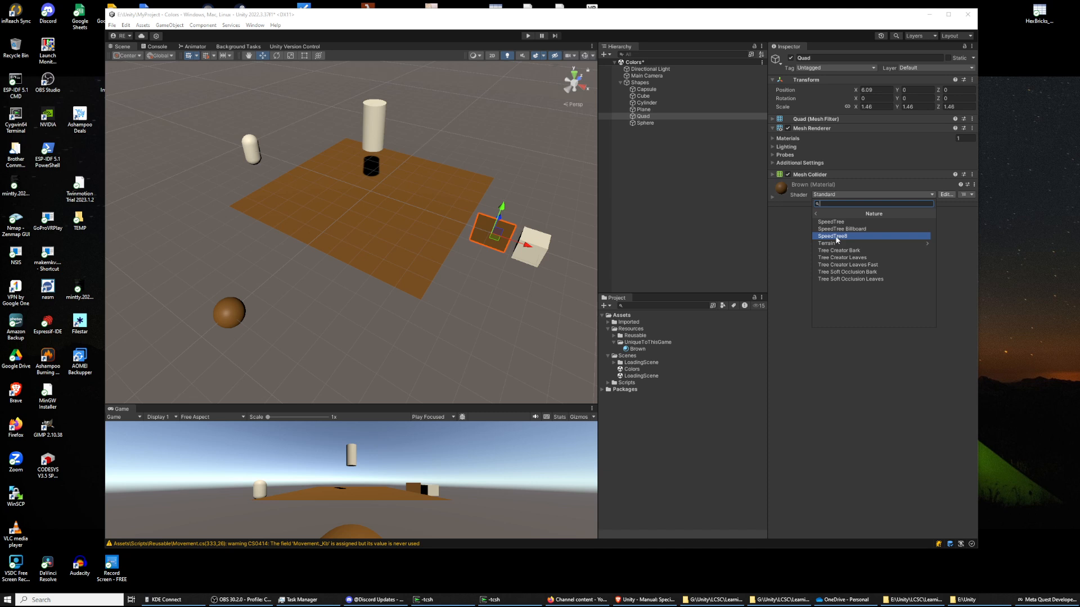
{"action": "left_click", "coordinate": [836, 237]}
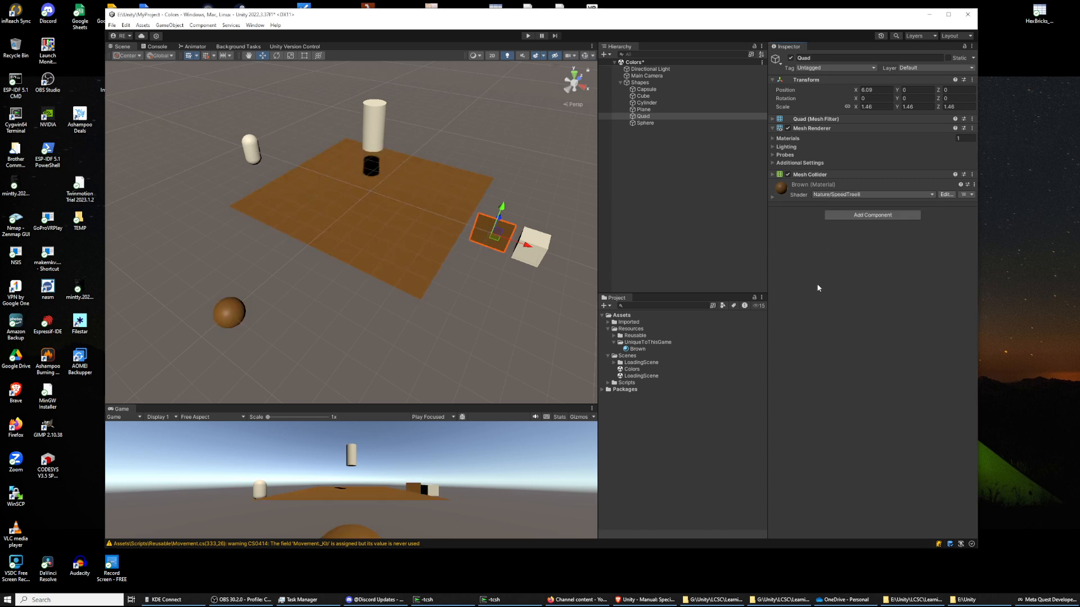
{"action": "key", "text": "ctrl+z"}
Step: Try the Unlit/Color shader on the quad's Brown material, undo the change and keep the Standard shader
{"action": "left_click", "coordinate": [825, 197]}
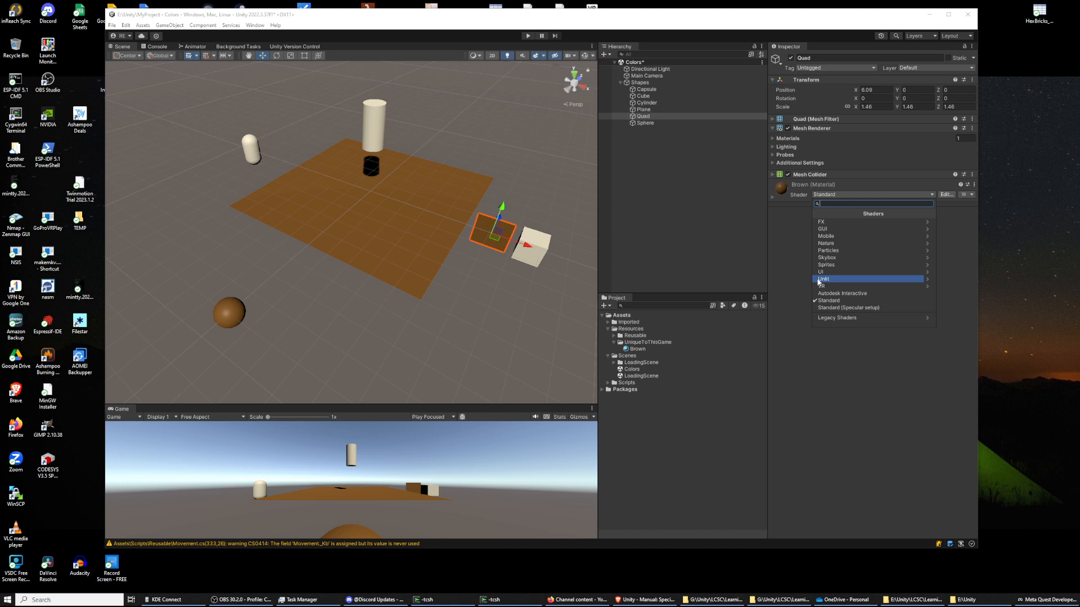
{"action": "left_click", "coordinate": [877, 272]}
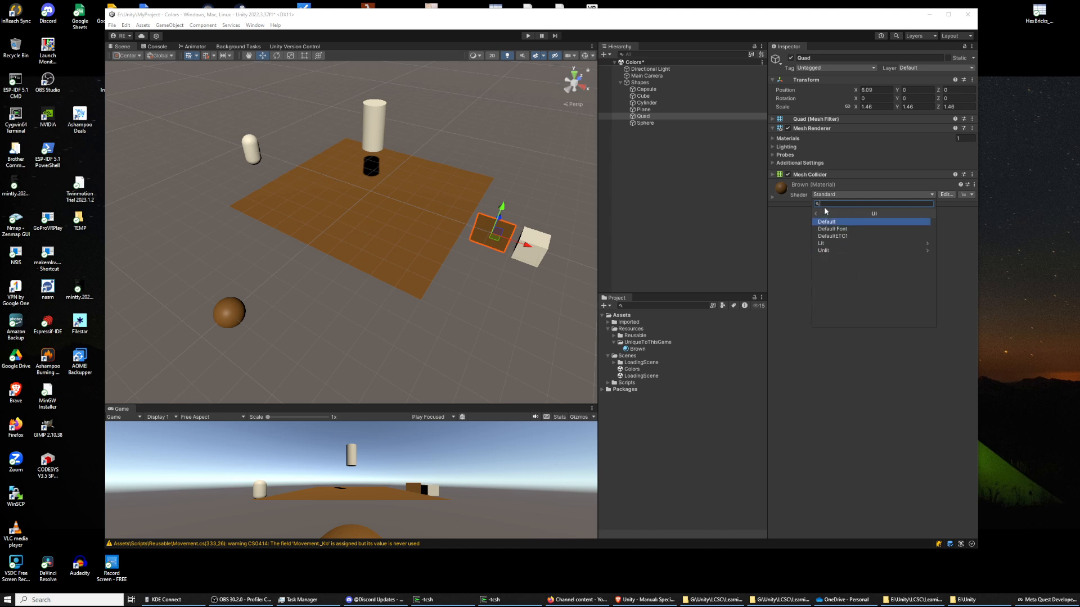
{"action": "left_click", "coordinate": [815, 213]}
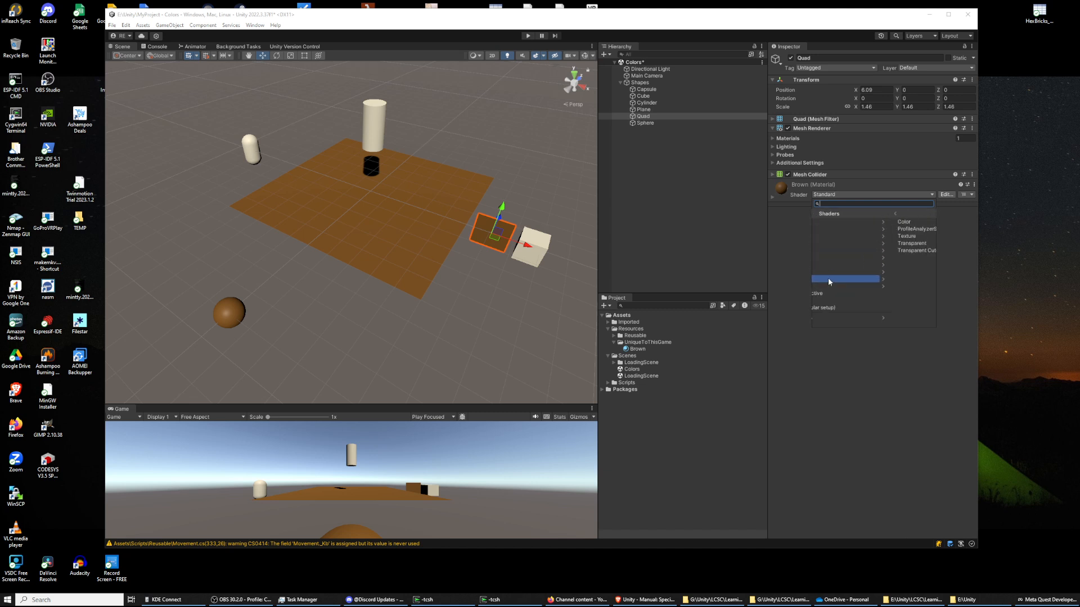
{"action": "left_click", "coordinate": [830, 248]}
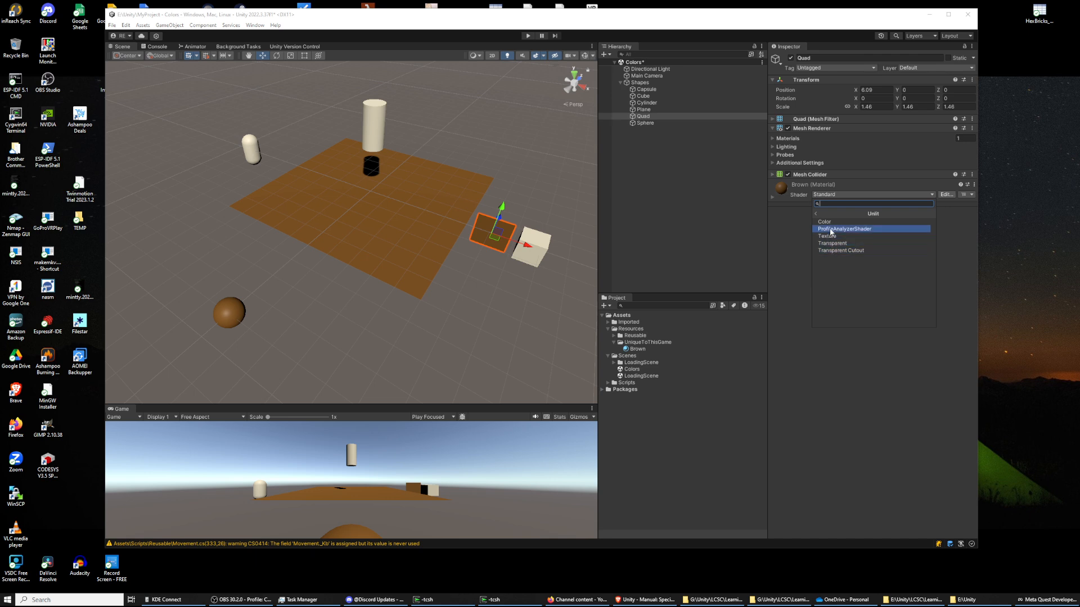
{"action": "left_click", "coordinate": [828, 222]}
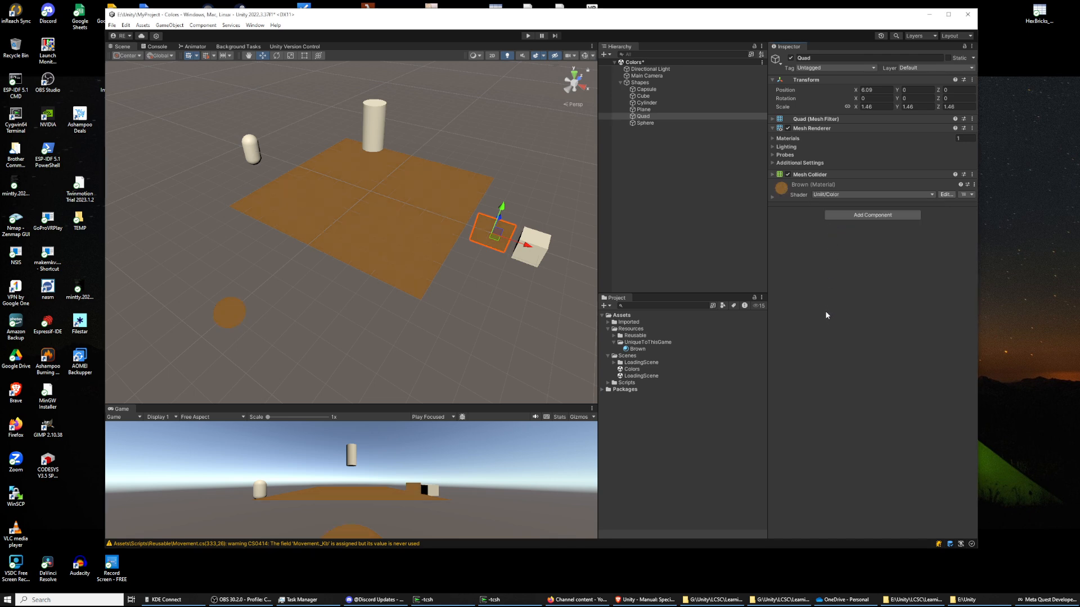
{"action": "key", "text": "ctrl+z"}
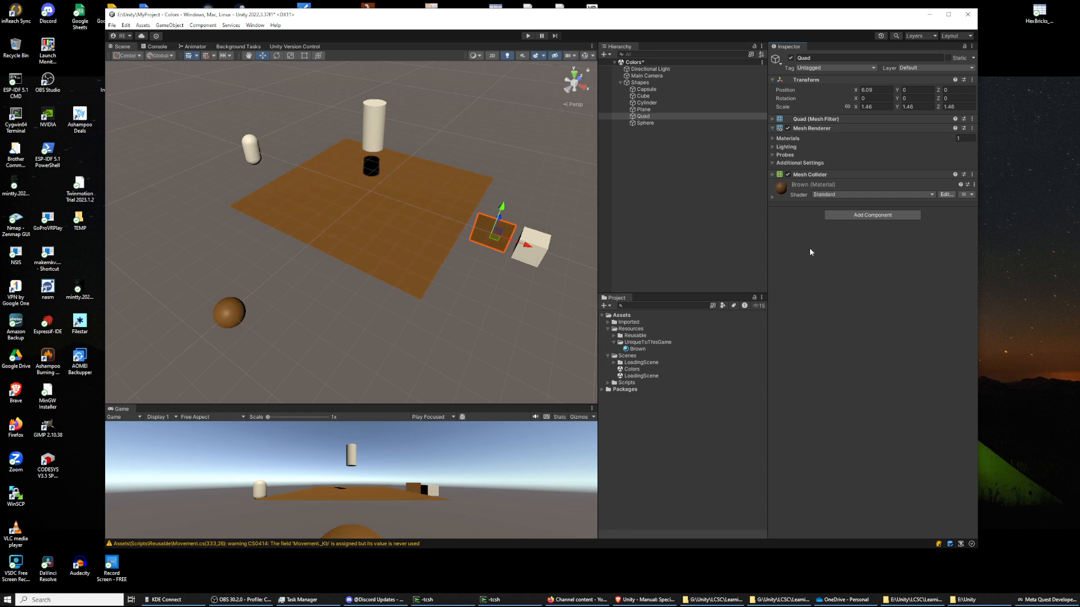
{"action": "left_click", "coordinate": [814, 194]}
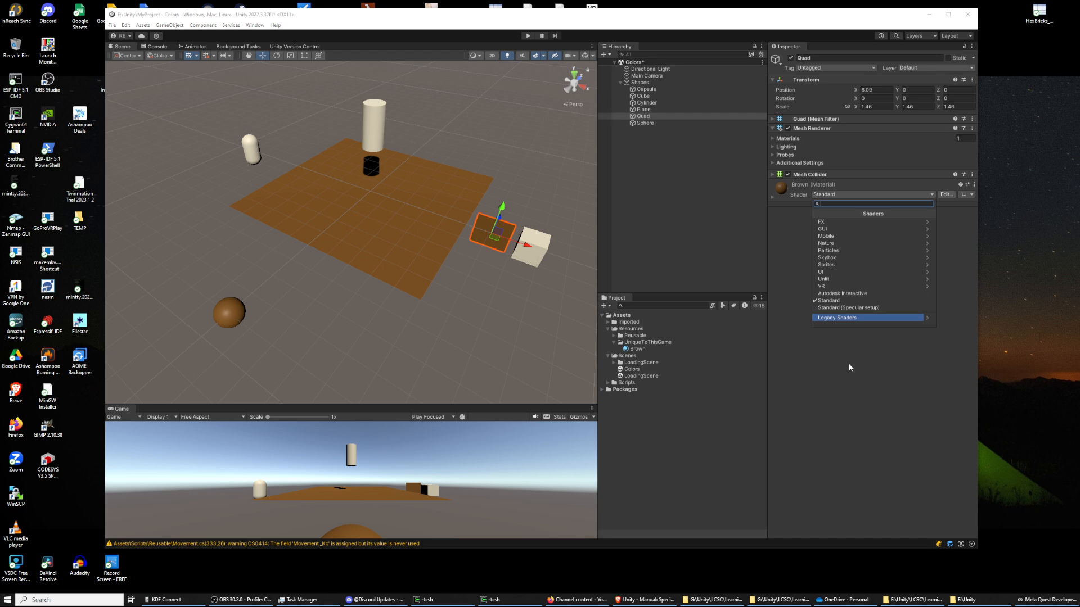
{"action": "left_click", "coordinate": [829, 300]}
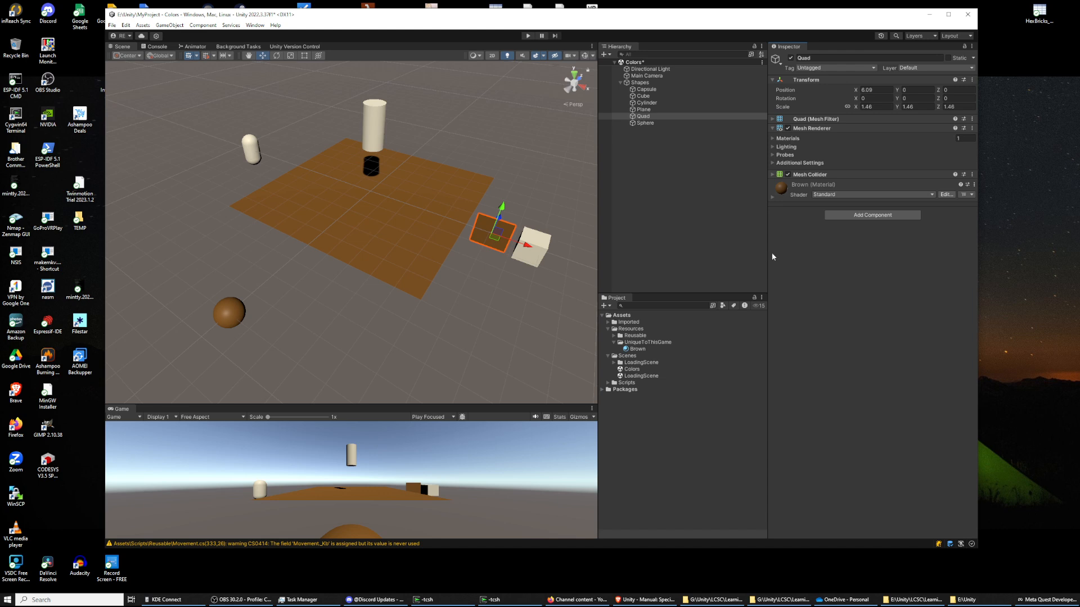
Step: Duplicate the Brown material in the UniqueToThisGame folder
{"action": "left_click", "coordinate": [230, 317]}
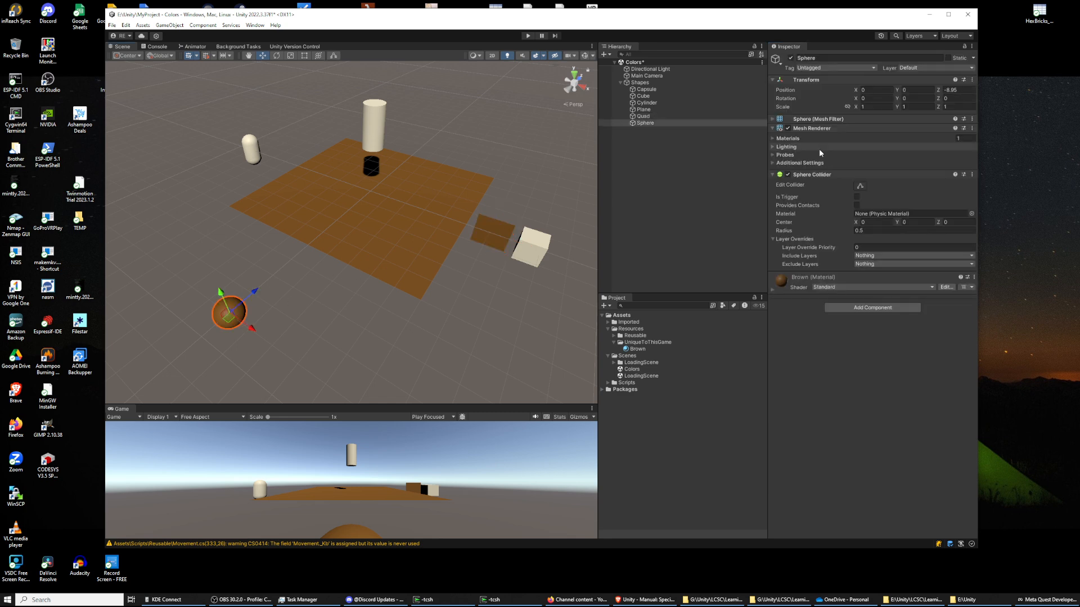
{"action": "right_click", "coordinate": [634, 348]}
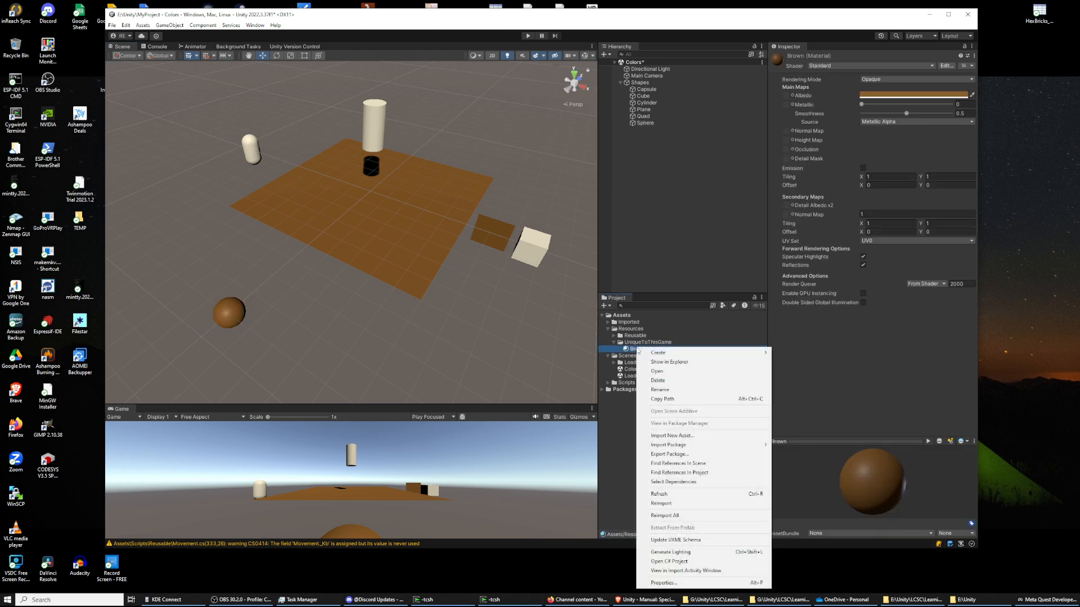
{"action": "left_click", "coordinate": [628, 352]}
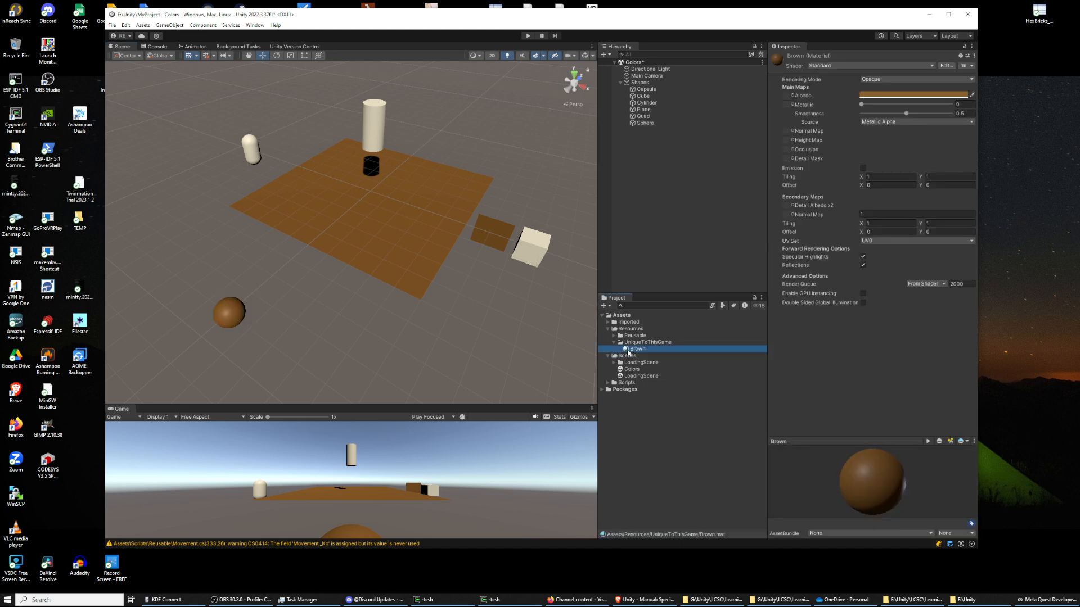
{"action": "right_click", "coordinate": [627, 352]}
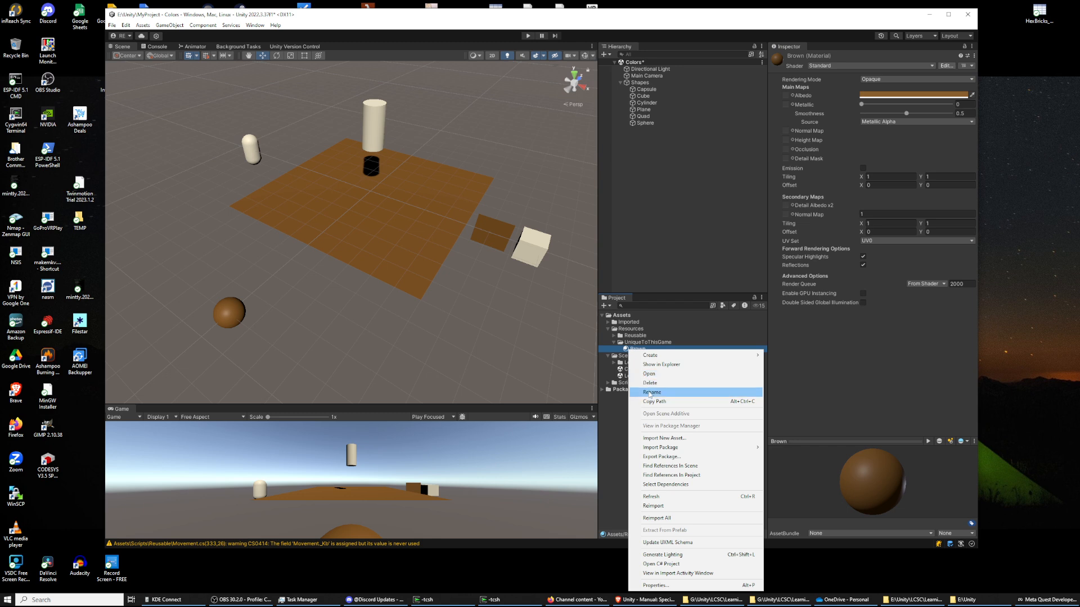
{"action": "left_click", "coordinate": [617, 407]}
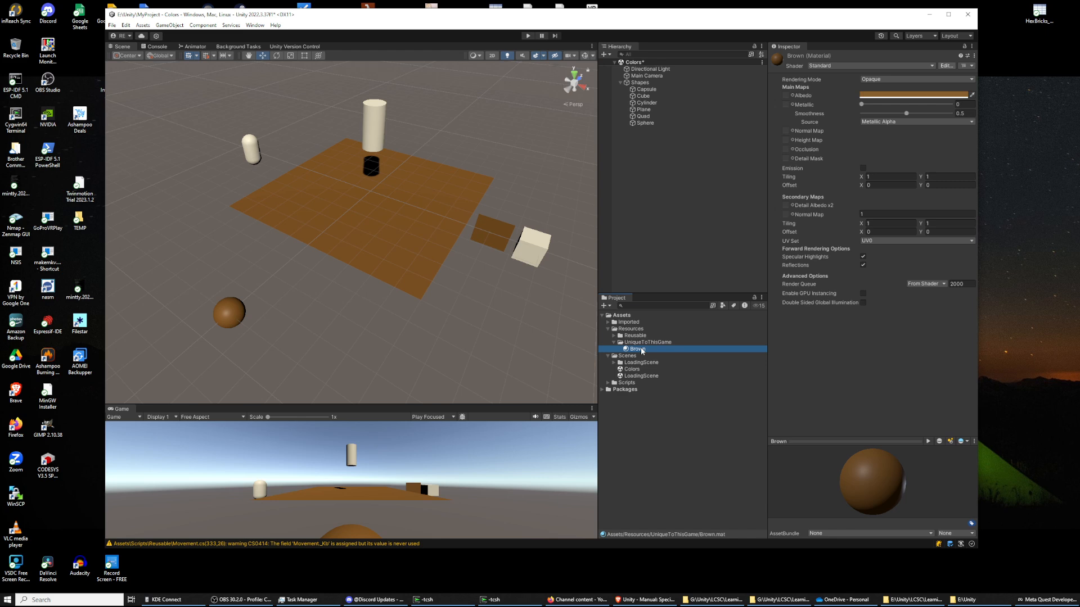
{"action": "key", "text": "ctrl+d"}
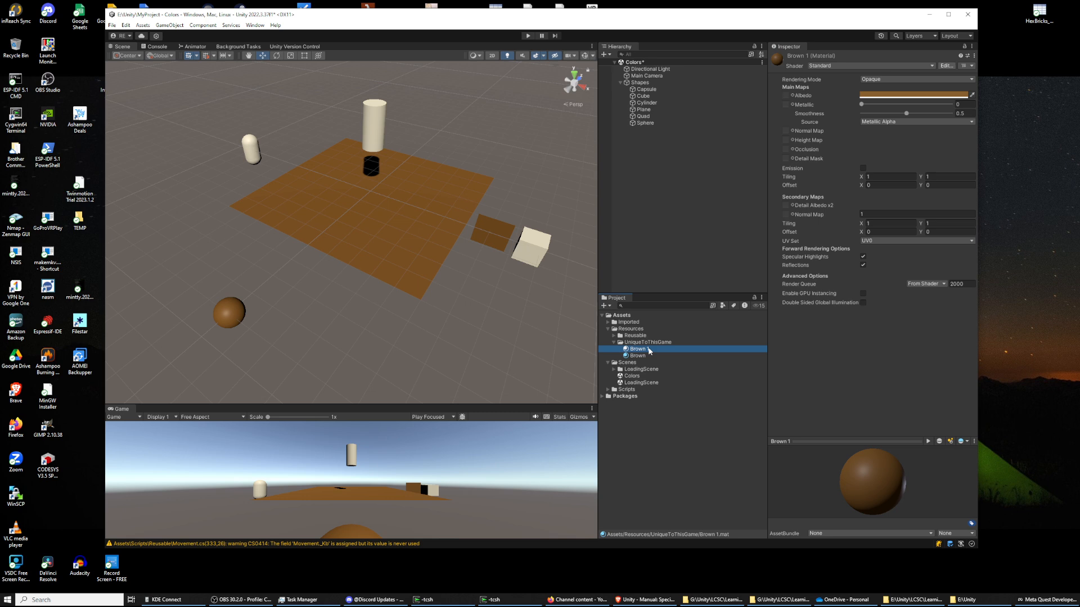
Step: Rename the duplicated brown material to BrownTransparent
{"action": "right_click", "coordinate": [648, 350]}
{"action": "left_click", "coordinate": [643, 398]}
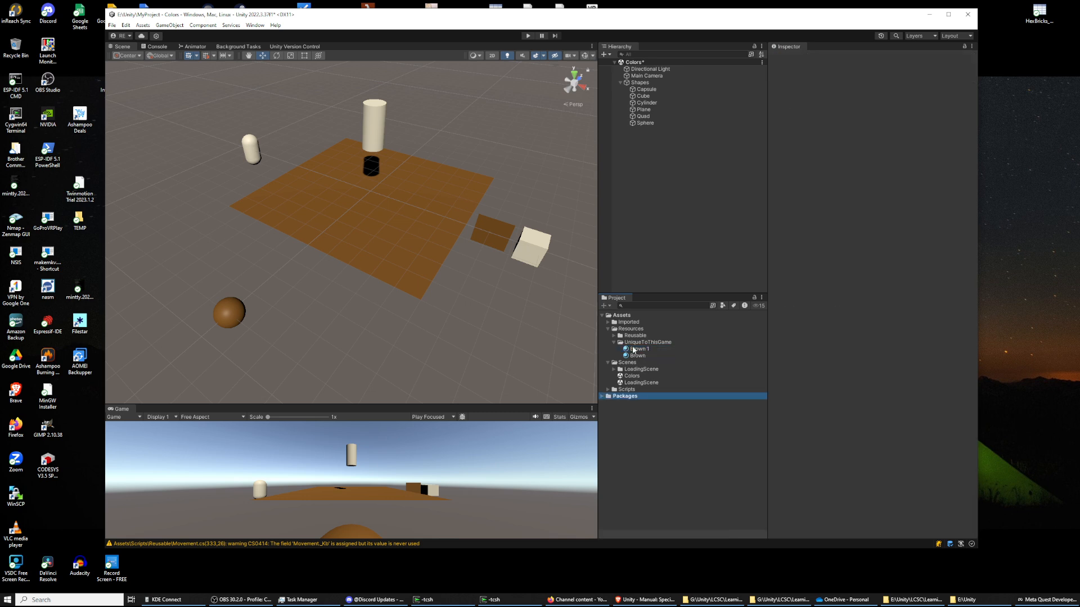
{"action": "right_click", "coordinate": [634, 350]}
{"action": "left_click", "coordinate": [654, 372]}
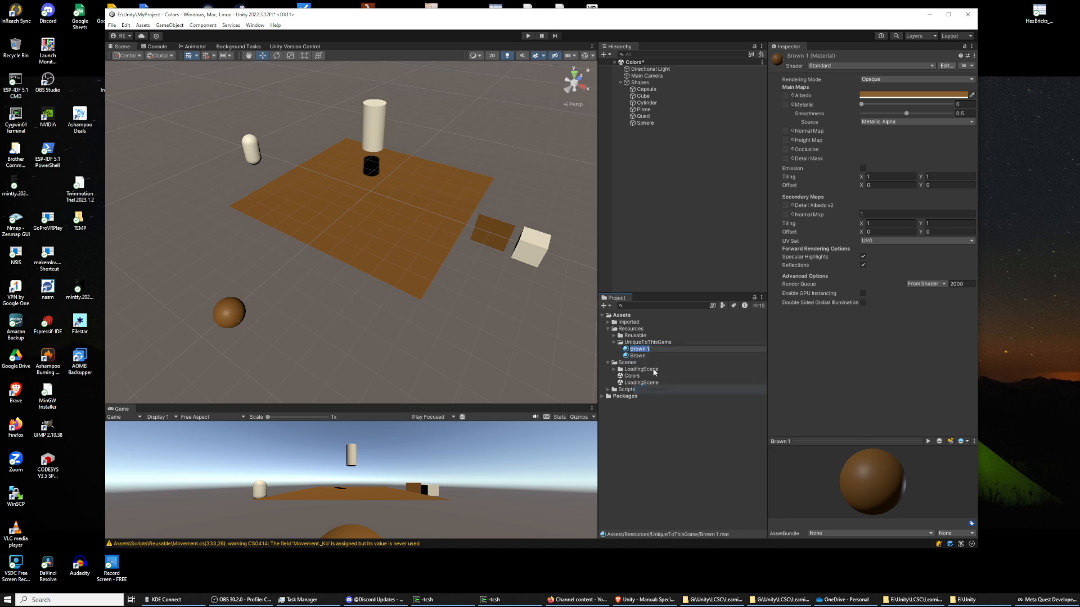
{"action": "left_click", "coordinate": [650, 350]}
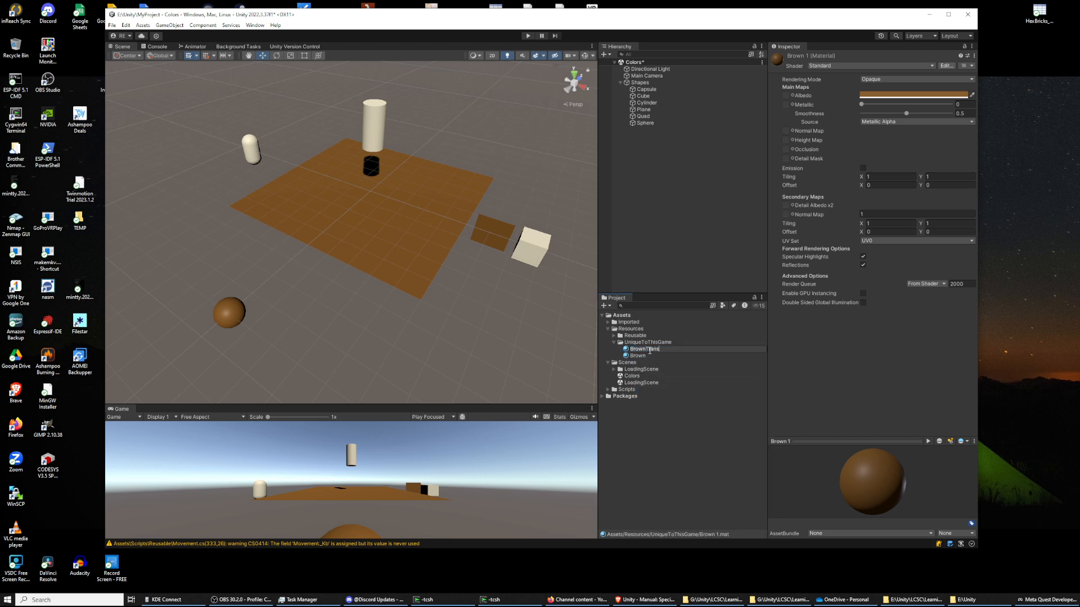
{"action": "type", "text": "Transparent"}
{"action": "key", "text": "Return"}
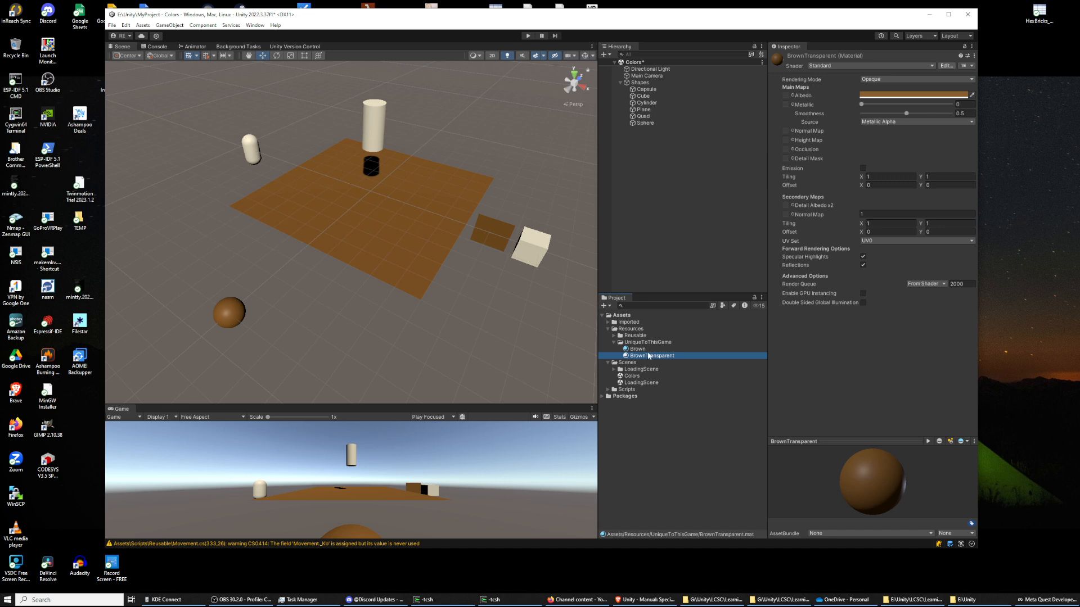
Step: Apply the BrownTransparent material to the sphere and set the material's rendering mode to Transparent
{"action": "left_click_drag", "start_coordinate": [648, 356], "coordinate": [228, 310]}
{"action": "left_click", "coordinate": [233, 309]}
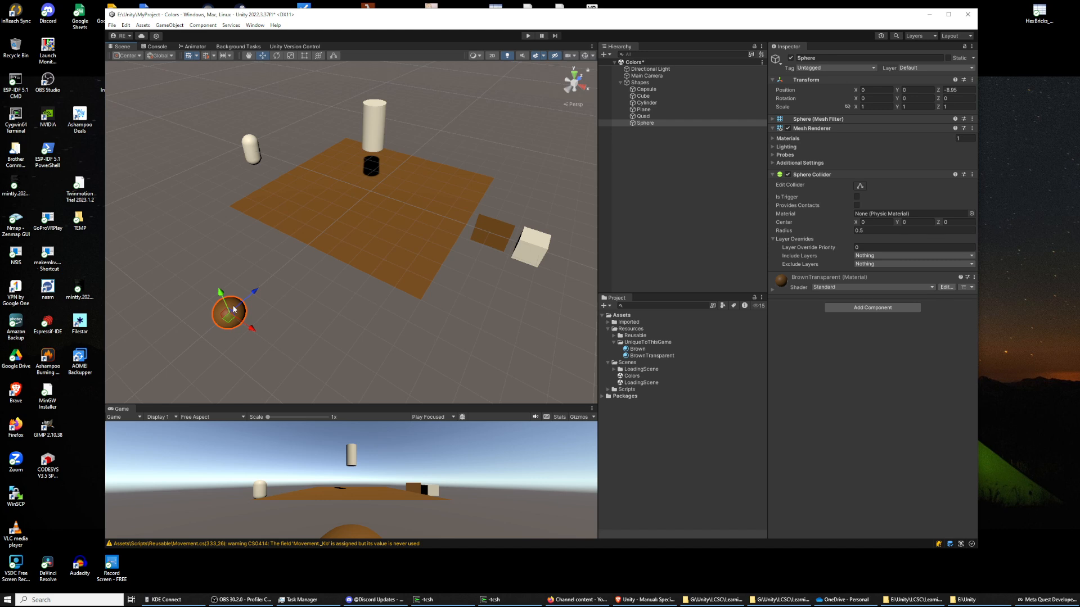
{"action": "left_click", "coordinate": [655, 356]}
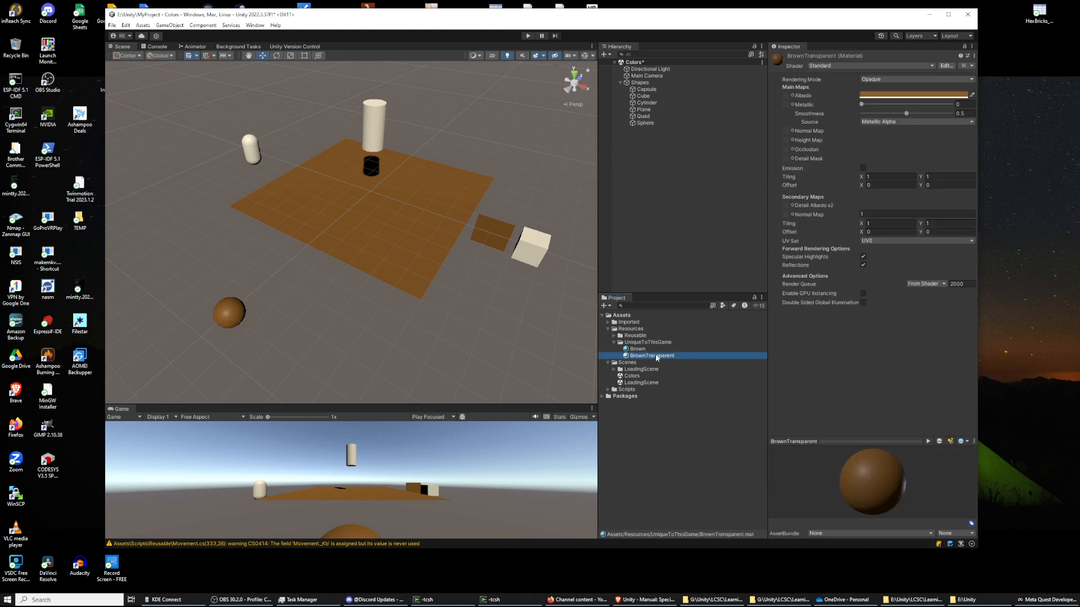
{"action": "left_click", "coordinate": [896, 80]}
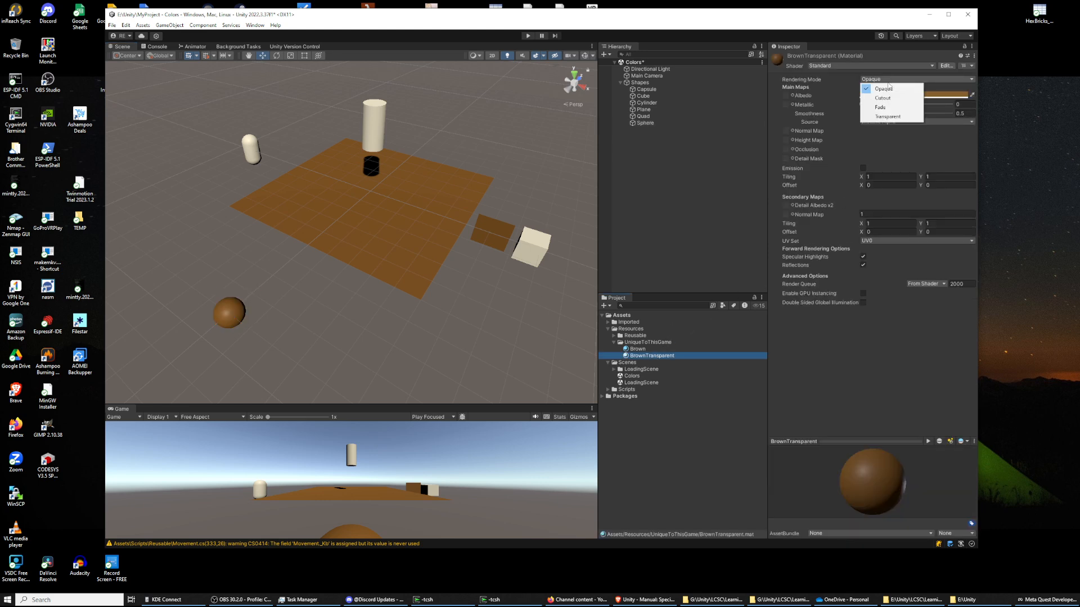
{"action": "left_click", "coordinate": [872, 116]}
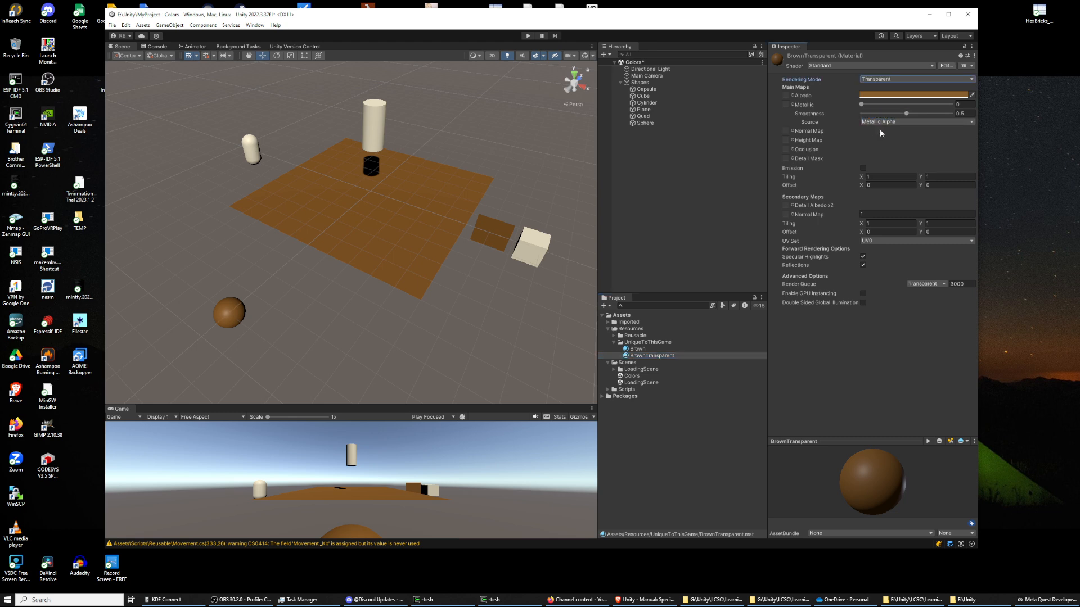
Step: Lower the alpha of BrownTransparent's albedo color to make the material semi-transparent
{"action": "left_click", "coordinate": [887, 94]}
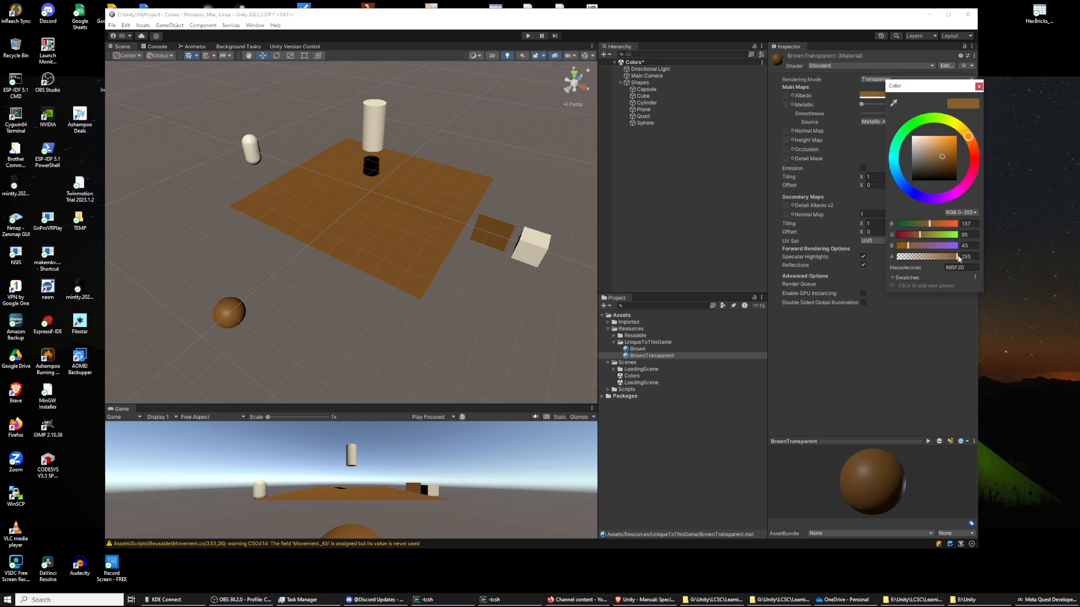
{"action": "left_click_drag", "start_coordinate": [958, 258], "coordinate": [985, 262]}
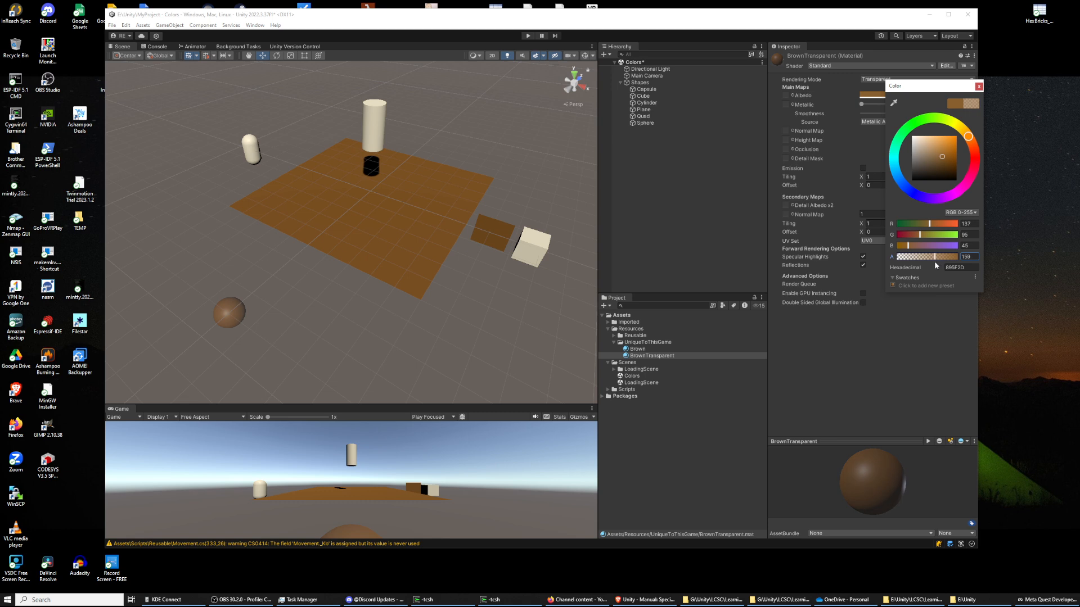
{"action": "left_click_drag", "start_coordinate": [934, 261], "coordinate": [930, 262]}
Step: Move the sphere above the plane to about X 2.85, Y 3.35, Z -0.18
{"action": "left_click", "coordinate": [216, 304]}
{"action": "left_click", "coordinate": [226, 311]}
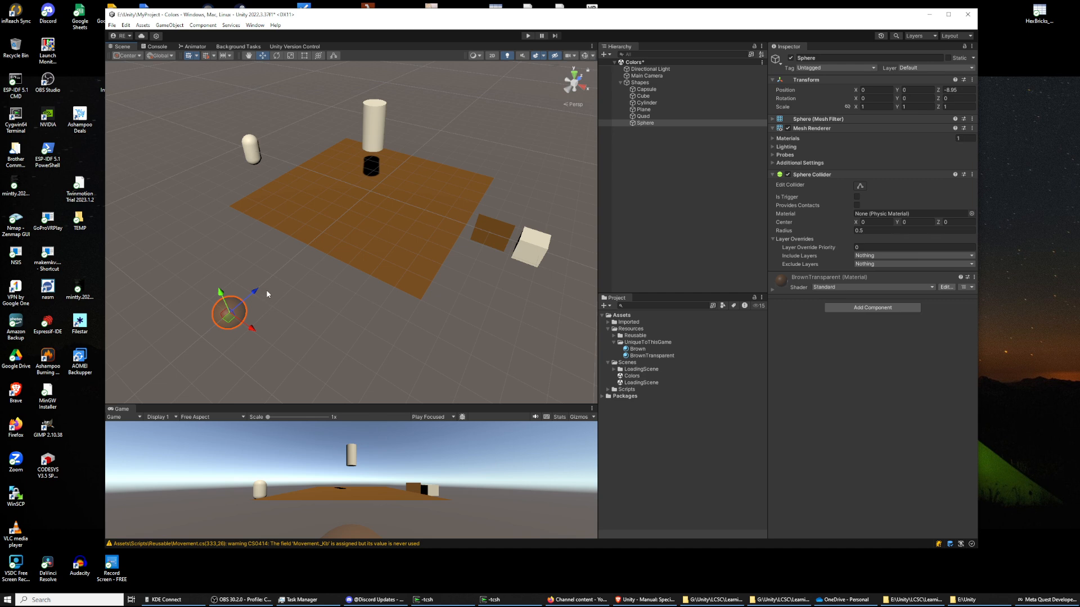
{"action": "left_click_drag", "start_coordinate": [258, 289], "coordinate": [465, 159]}
{"action": "scroll", "coordinate": [493, 191], "scroll_direction": "up", "scroll_amount": 3}
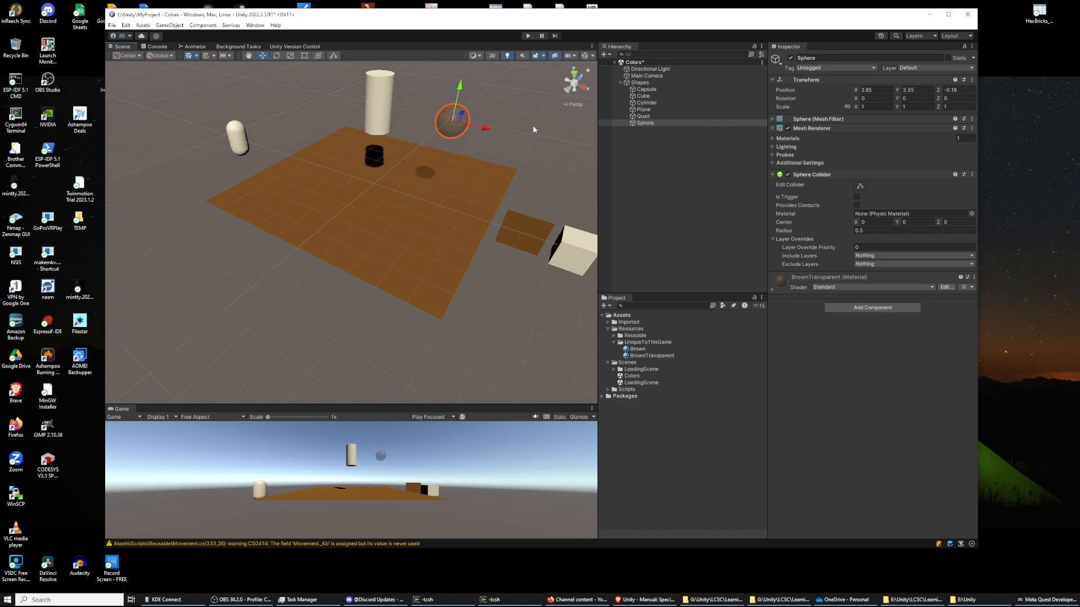
{"action": "middle_click_drag", "start_coordinate": [534, 130], "coordinate": [486, 247]}
{"action": "right_click_drag", "start_coordinate": [486, 335], "coordinate": [451, 357]}
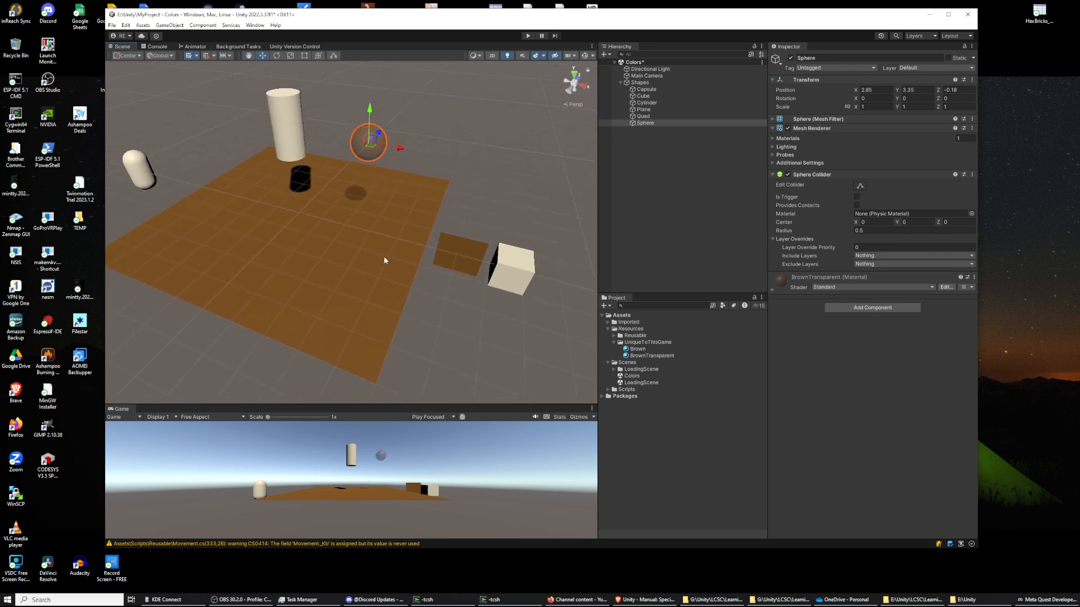
Step: Set the quad's X rotation to 90 so that it lies flat like the plane
{"action": "left_click", "coordinate": [367, 278]}
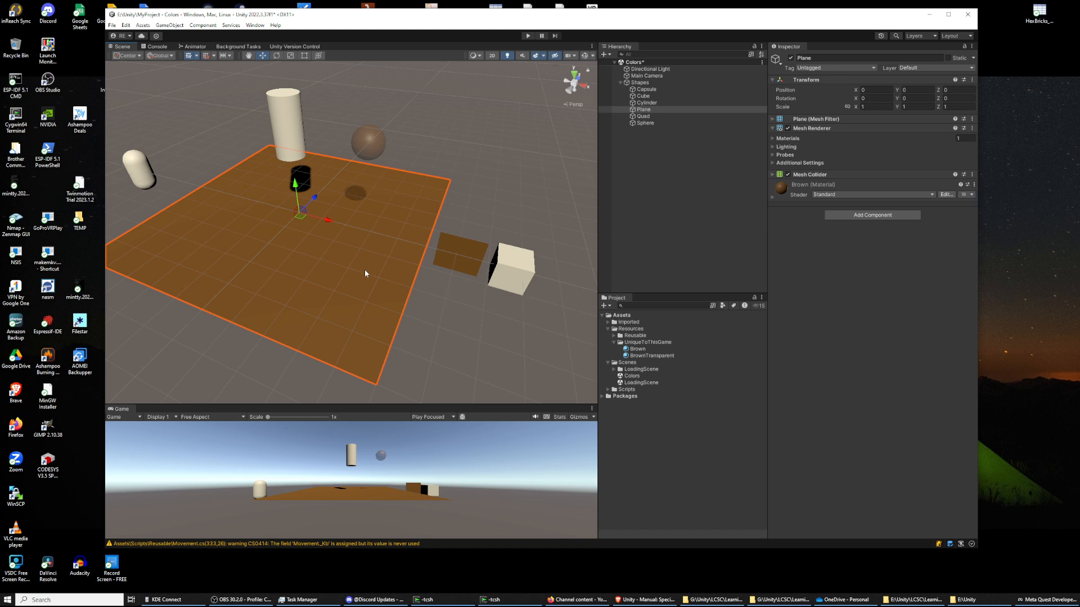
{"action": "left_click", "coordinate": [461, 259]}
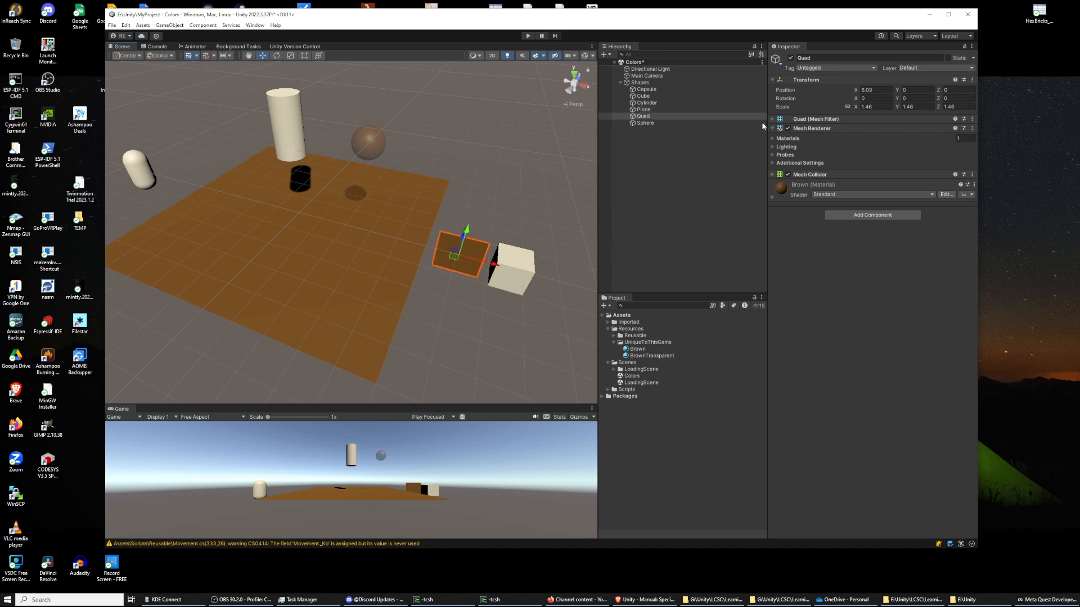
{"action": "left_click", "coordinate": [875, 99]}
{"action": "type", "text": "9"}
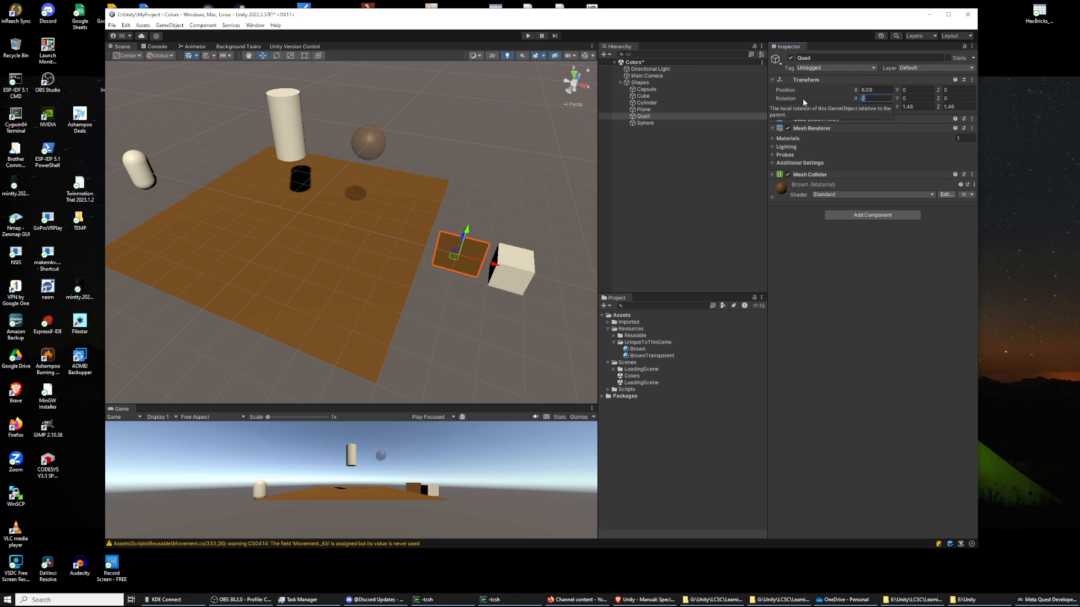
{"action": "type", "text": "0"}
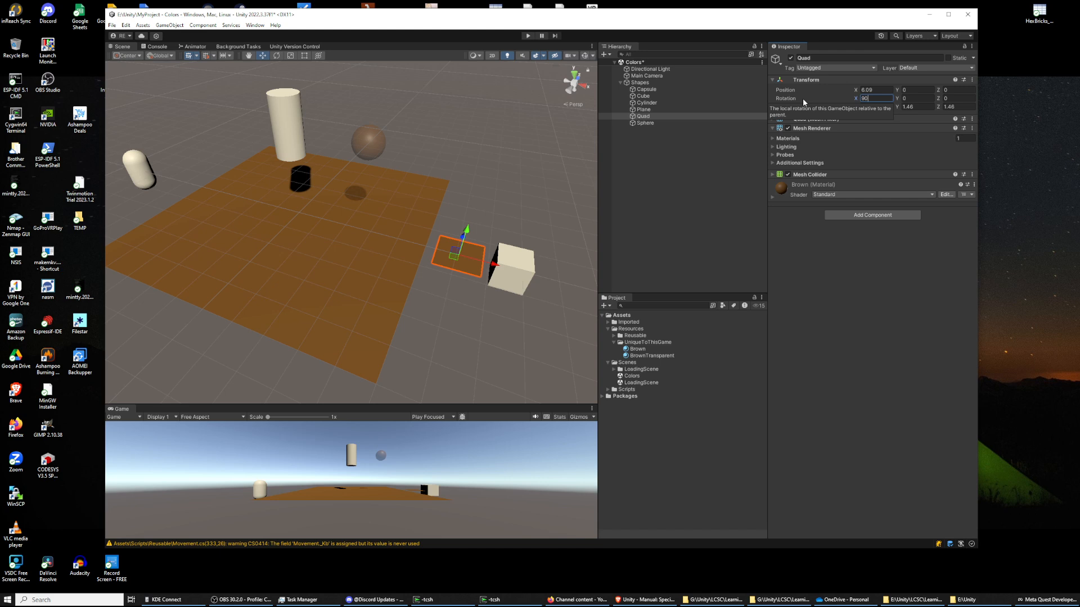
Step: Reset the quad's linked scale to 1 on all axes and enlarge it to about 9.99 to match the plane
{"action": "left_click", "coordinate": [398, 221]}
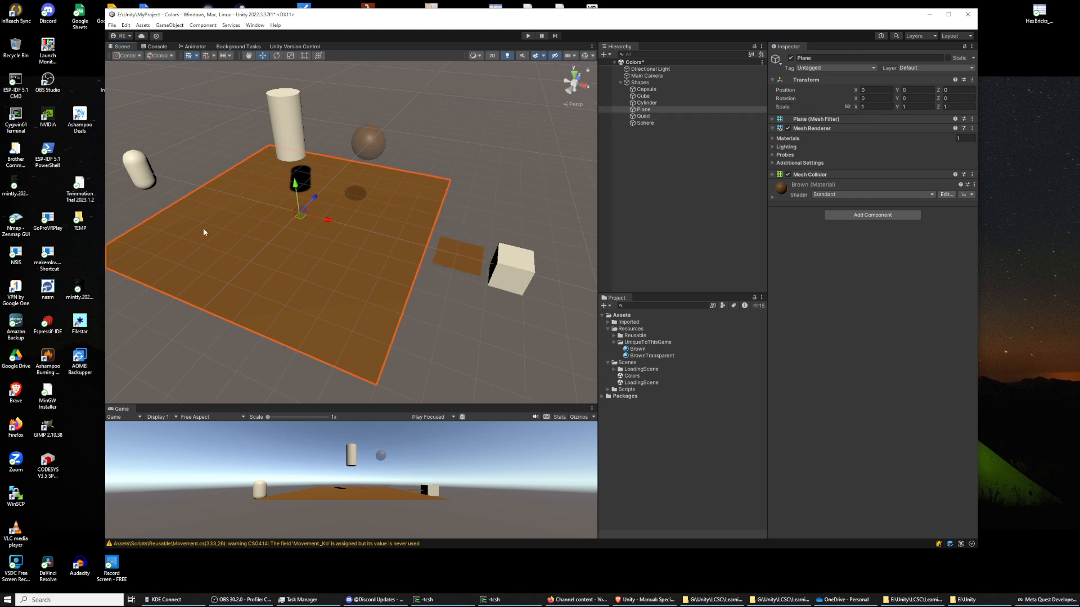
{"action": "left_click", "coordinate": [462, 256]}
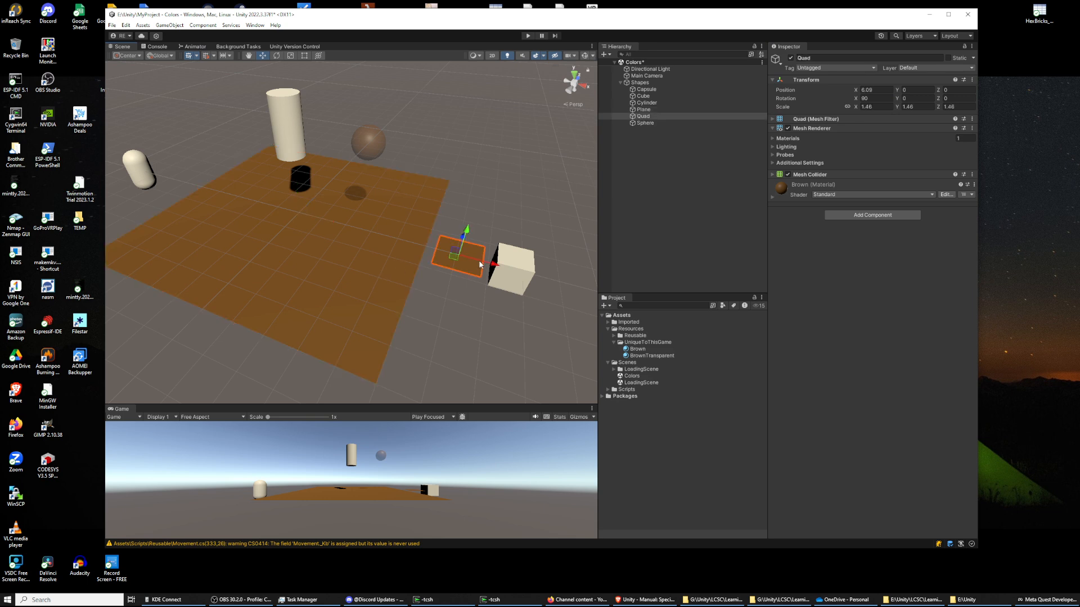
{"action": "left_click", "coordinate": [870, 108]}
{"action": "double_click", "coordinate": [870, 107]}
{"action": "type", "text": "1"}
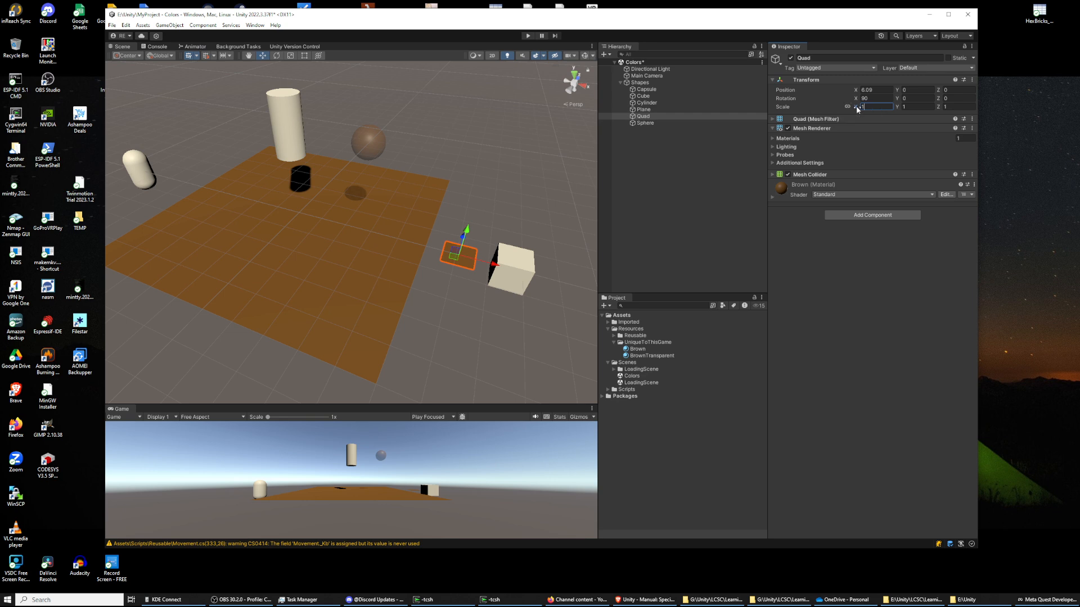
{"action": "left_click_drag", "start_coordinate": [855, 107], "coordinate": [858, 578]}
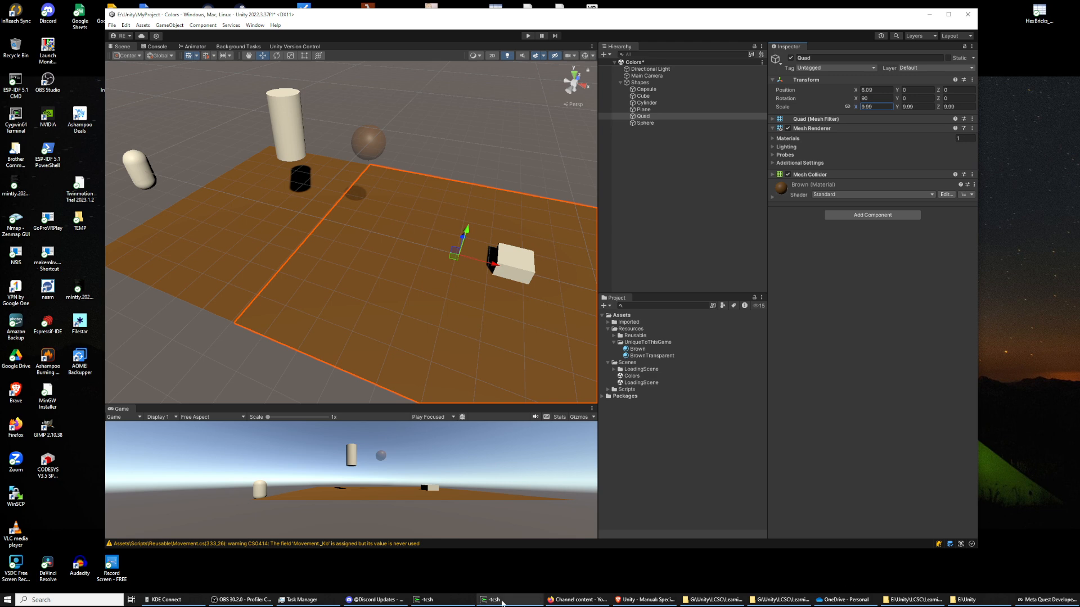
Step: Slide the quad beside the plane to about X 10.42 and move the cube behind the gap to about X 7.65, Z 8.22
{"action": "right_click", "coordinate": [370, 601]}
{"action": "right_click_drag", "start_coordinate": [289, 317], "coordinate": [343, 345]}
{"action": "scroll", "coordinate": [346, 337], "scroll_direction": "down", "scroll_amount": 6}
{"action": "left_click_drag", "start_coordinate": [395, 203], "coordinate": [386, 111]}
{"action": "left_click", "coordinate": [391, 194]}
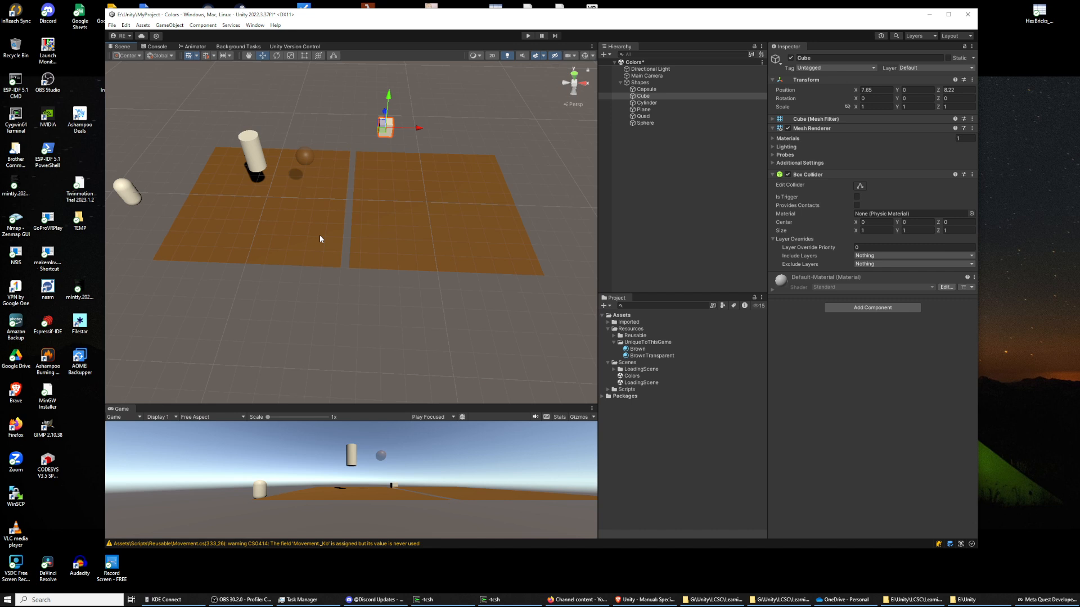
Step: Compare the transform scale values of the plane and the quad
{"action": "left_click", "coordinate": [265, 254]}
{"action": "left_click", "coordinate": [394, 247]}
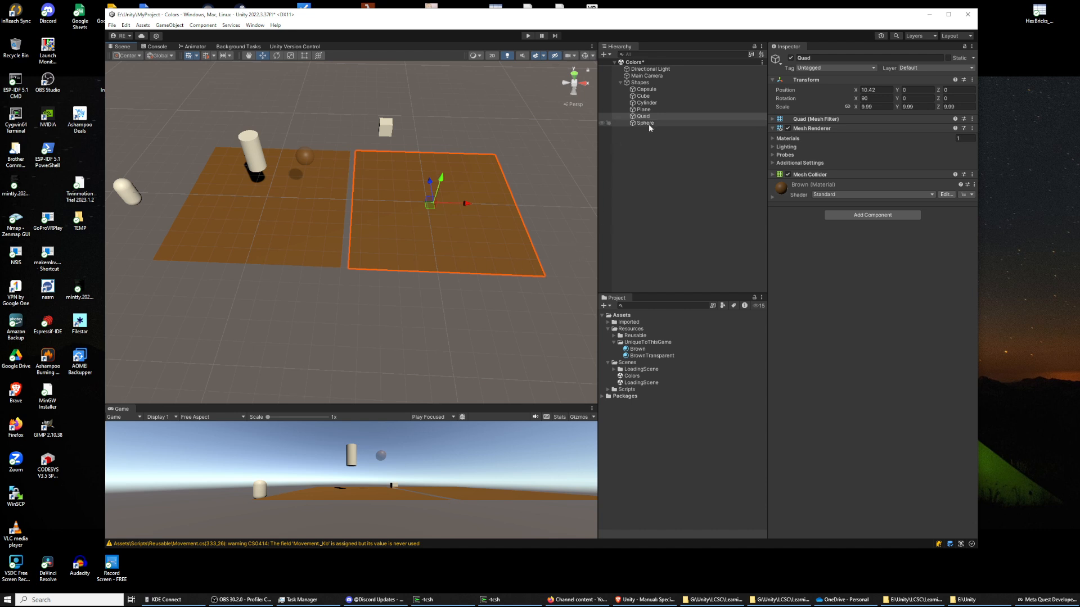
{"action": "left_click", "coordinate": [650, 109]}
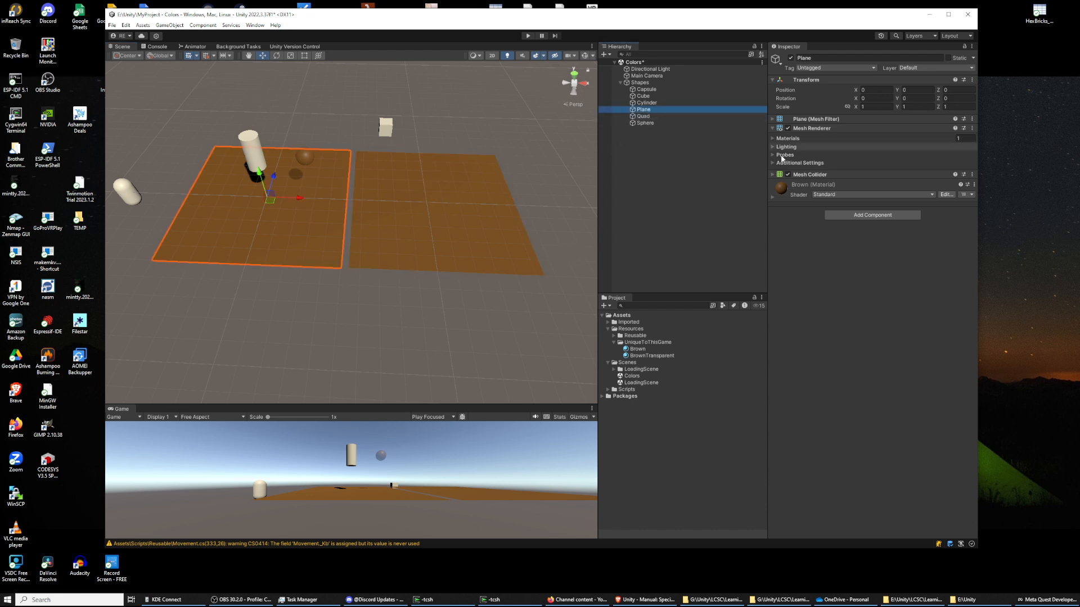
{"action": "key", "text": "Down"}
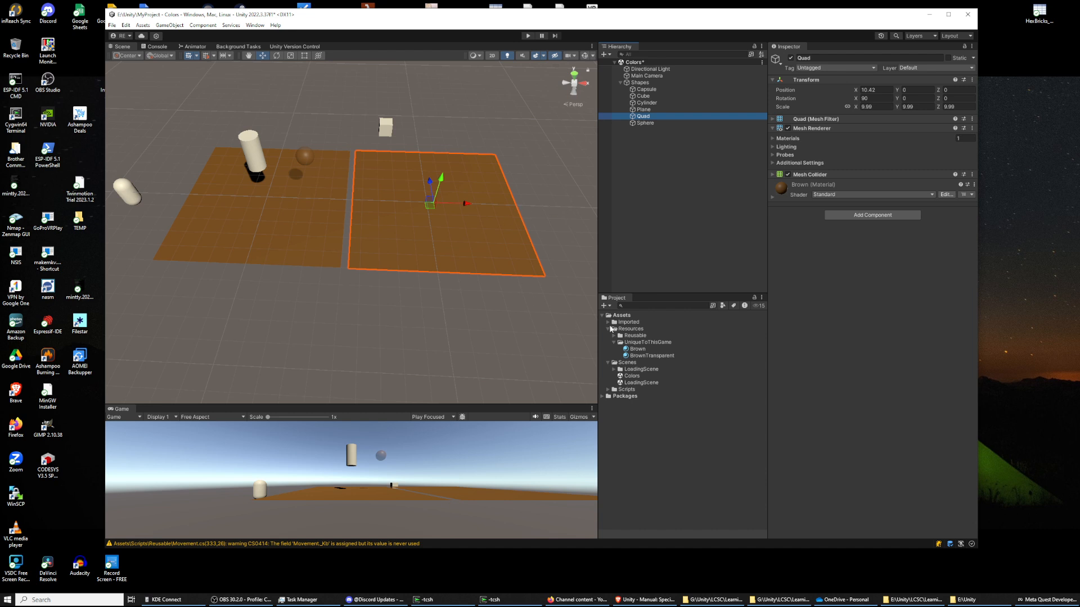
Step: Create a material named Green in the UniqueToThisGame folder
{"action": "right_click", "coordinate": [633, 343]}
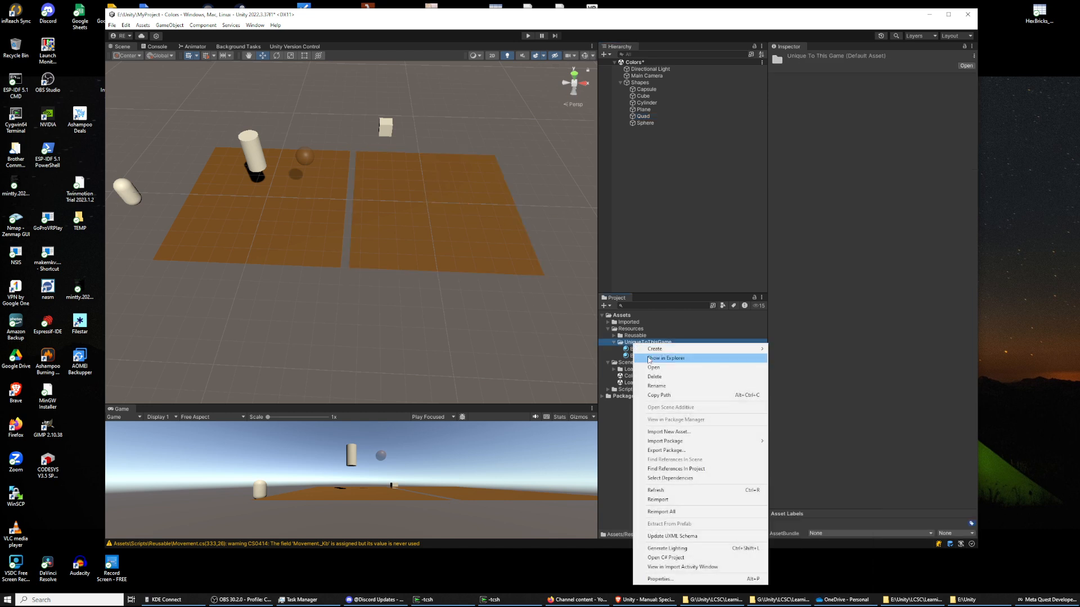
{"action": "mouse_move", "coordinate": [671, 350]}
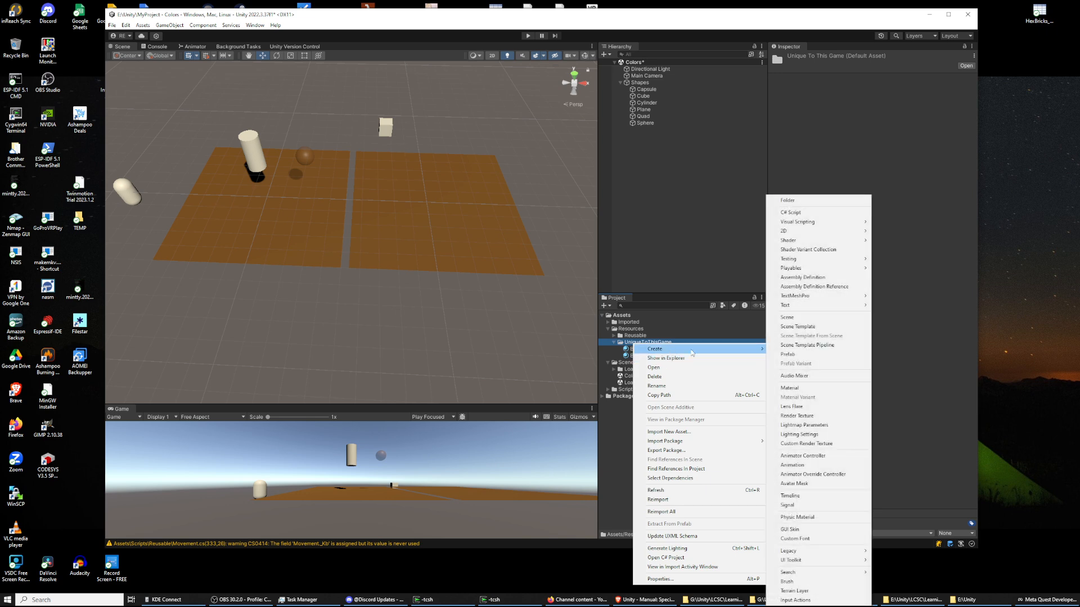
{"action": "left_click", "coordinate": [790, 388]}
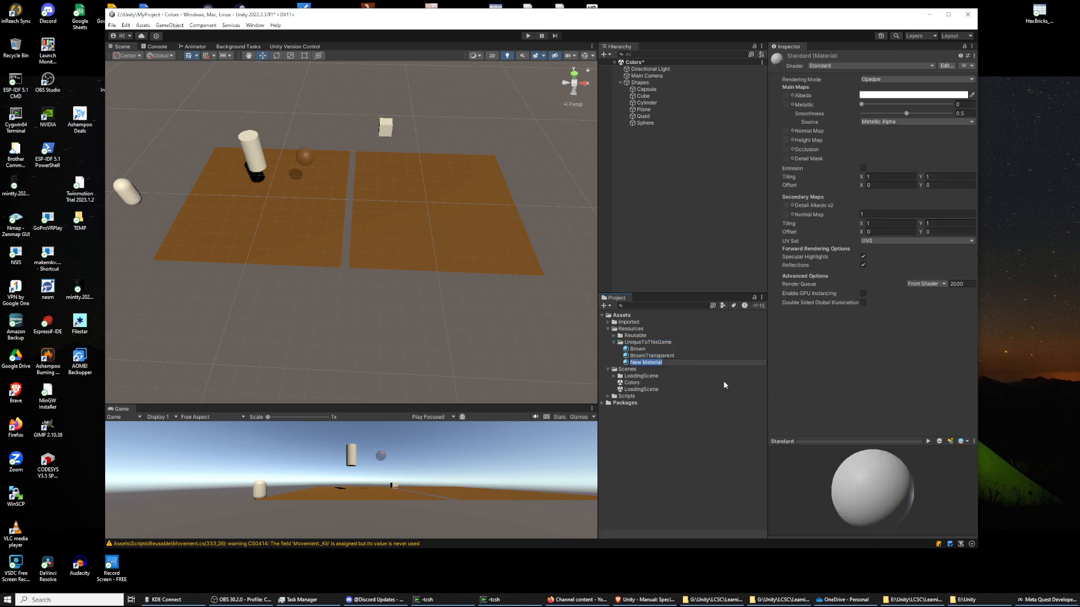
{"action": "type", "text": "Green"}
{"action": "key", "text": "Return"}
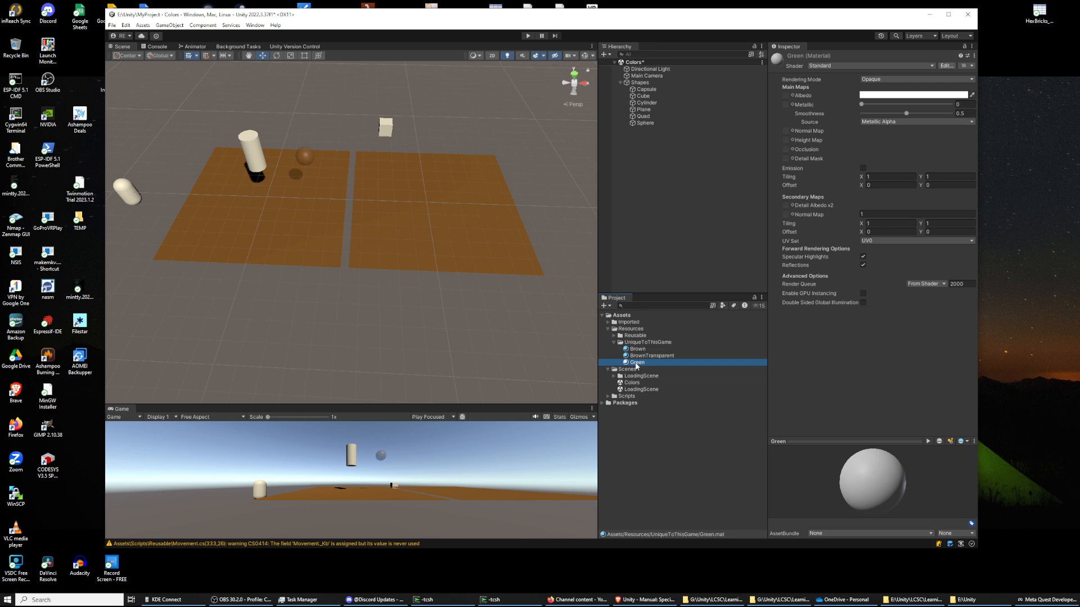
Step: Duplicate the Green material and rename the copy GreenTransparent
{"action": "key", "text": "ctrl+d"}
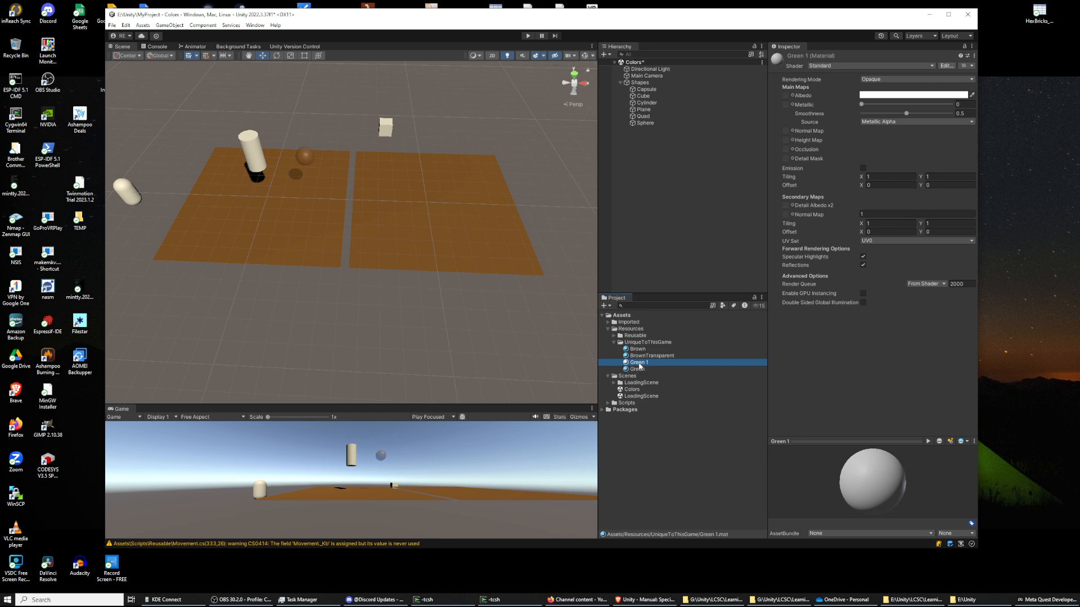
{"action": "right_click", "coordinate": [637, 364]}
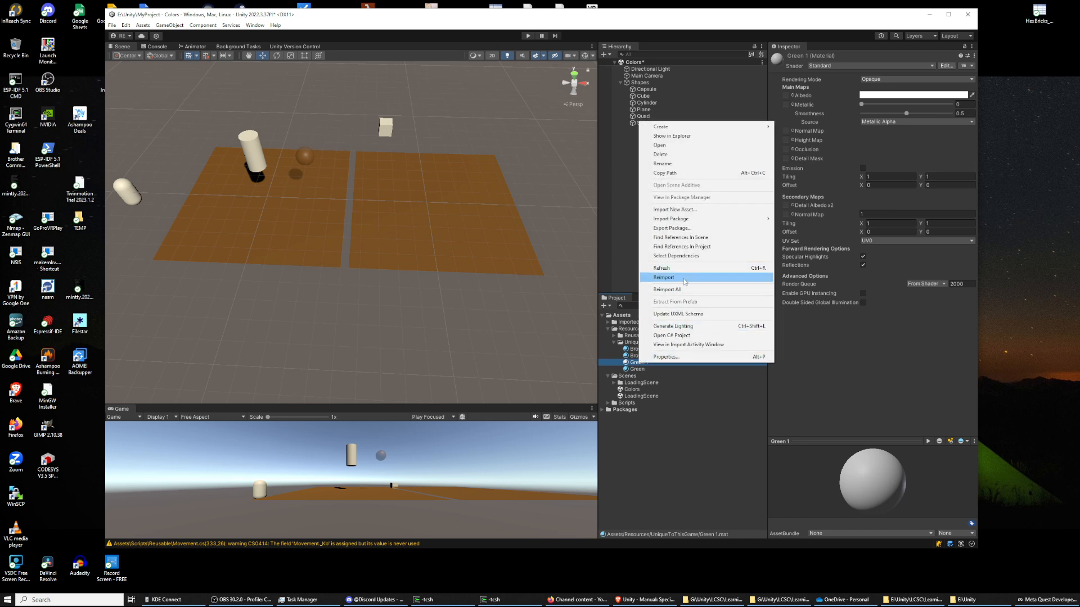
{"action": "left_click", "coordinate": [684, 164]}
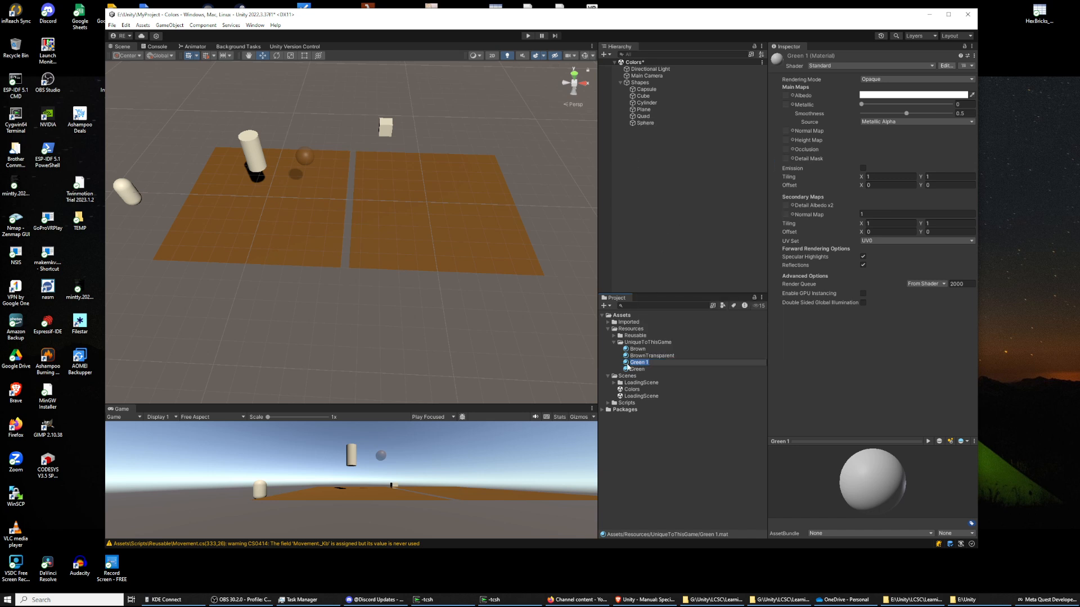
{"action": "left_click", "coordinate": [658, 361]}
{"action": "type", "text": "Transparent"}
{"action": "key", "text": "Return"}
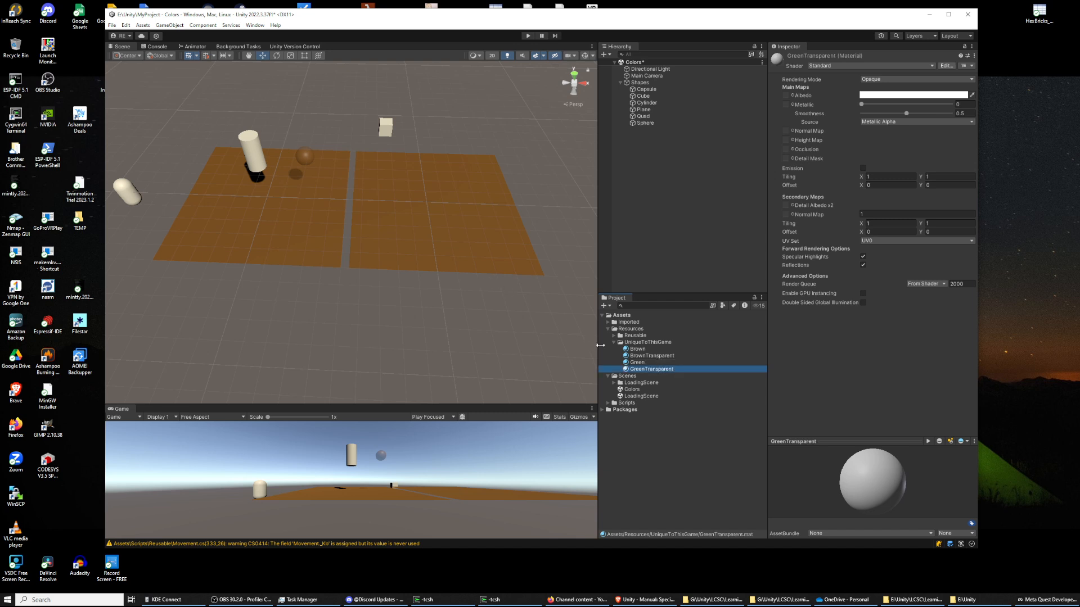
Step: Set the Green material's albedo to pure green (R 0, G 255, B 0) and apply it to the cylinder
{"action": "left_click", "coordinate": [637, 362]}
{"action": "left_click", "coordinate": [891, 95]}
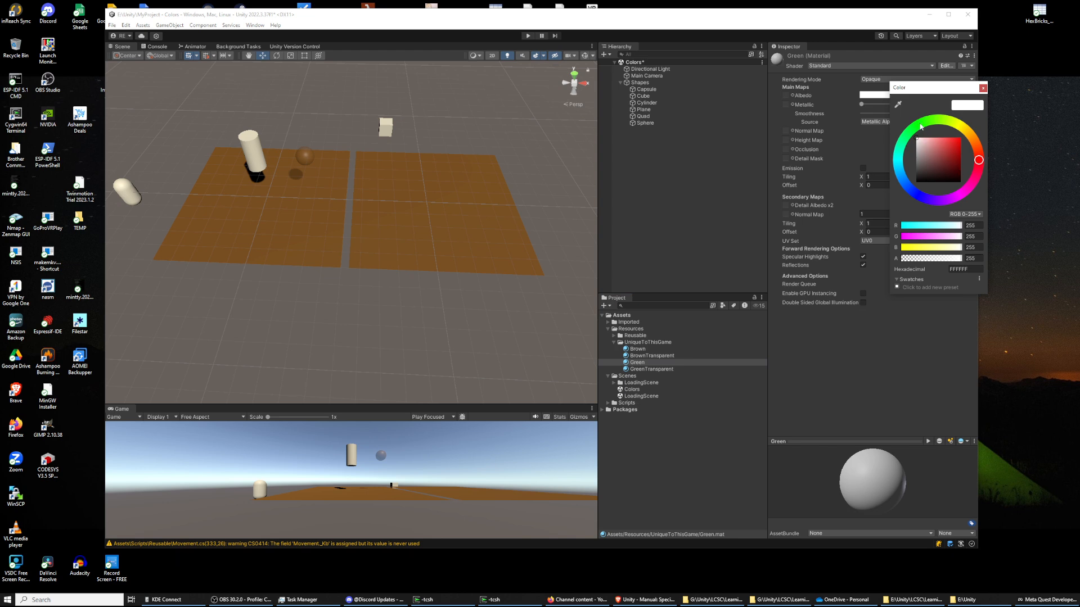
{"action": "mouse_move", "coordinate": [980, 162]}
{"action": "left_mouse_down"}
{"action": "mouse_move", "coordinate": [950, 119]}
{"action": "mouse_move", "coordinate": [915, 129]}
{"action": "mouse_move", "coordinate": [932, 155]}
{"action": "mouse_move", "coordinate": [971, 133]}
{"action": "left_mouse_up"}
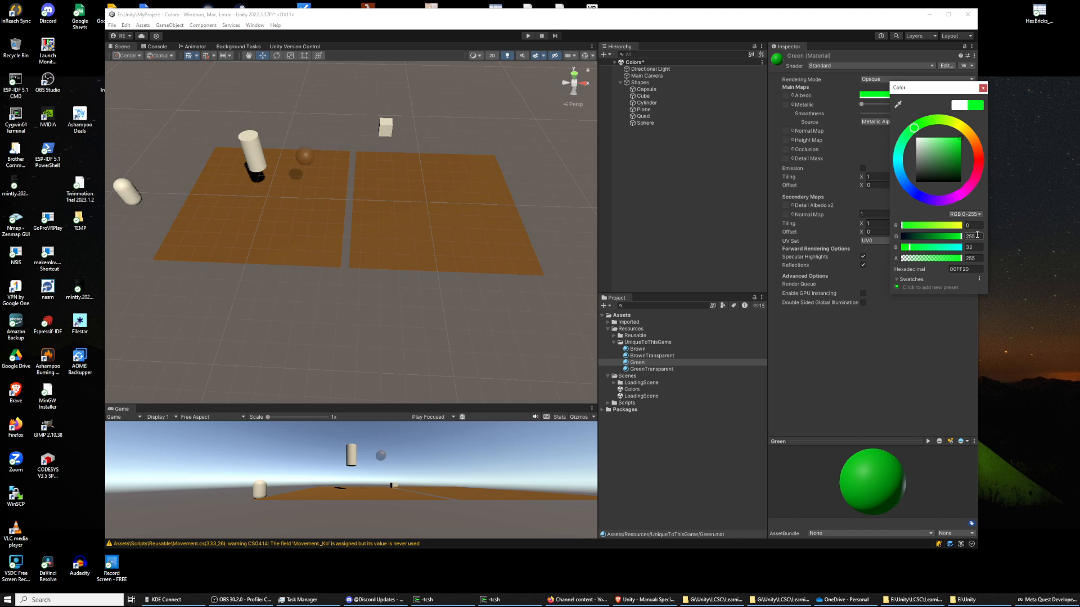
{"action": "left_click", "coordinate": [956, 248]}
{"action": "type", "text": "0"}
{"action": "left_click", "coordinate": [982, 88]}
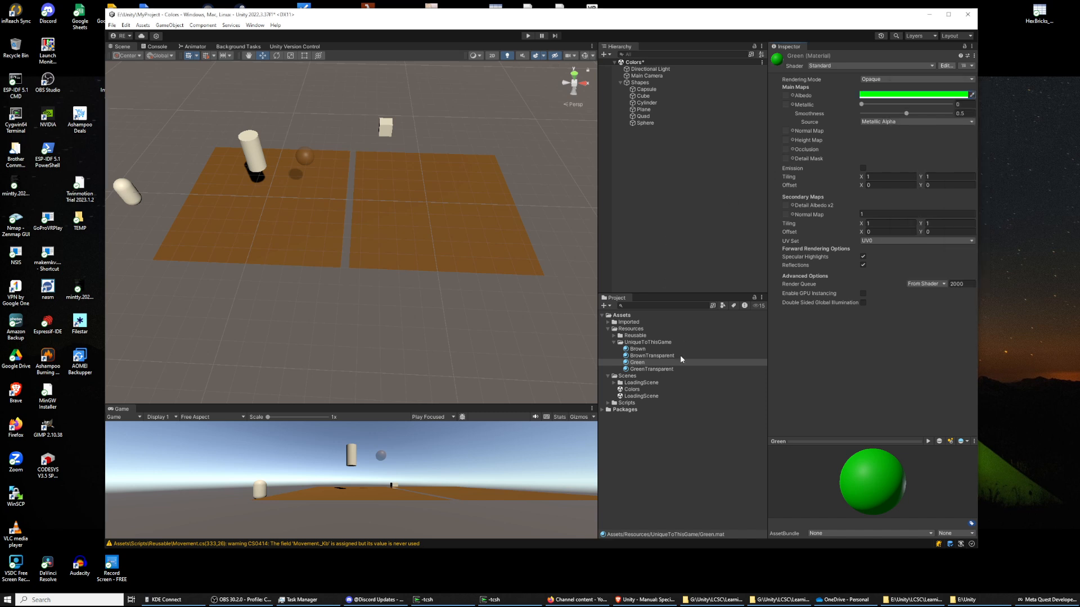
{"action": "left_click_drag", "start_coordinate": [638, 363], "coordinate": [263, 174]}
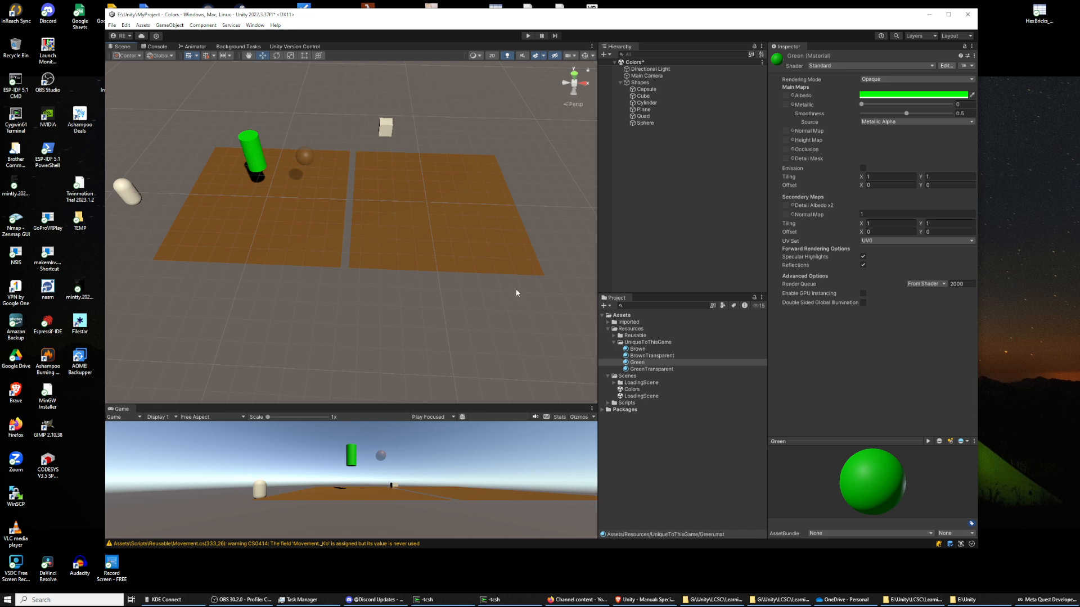
Step: Set the GreenTransparent material's albedo color to R 0, G 255, B 0
{"action": "left_click", "coordinate": [644, 370]}
{"action": "left_click", "coordinate": [899, 94]}
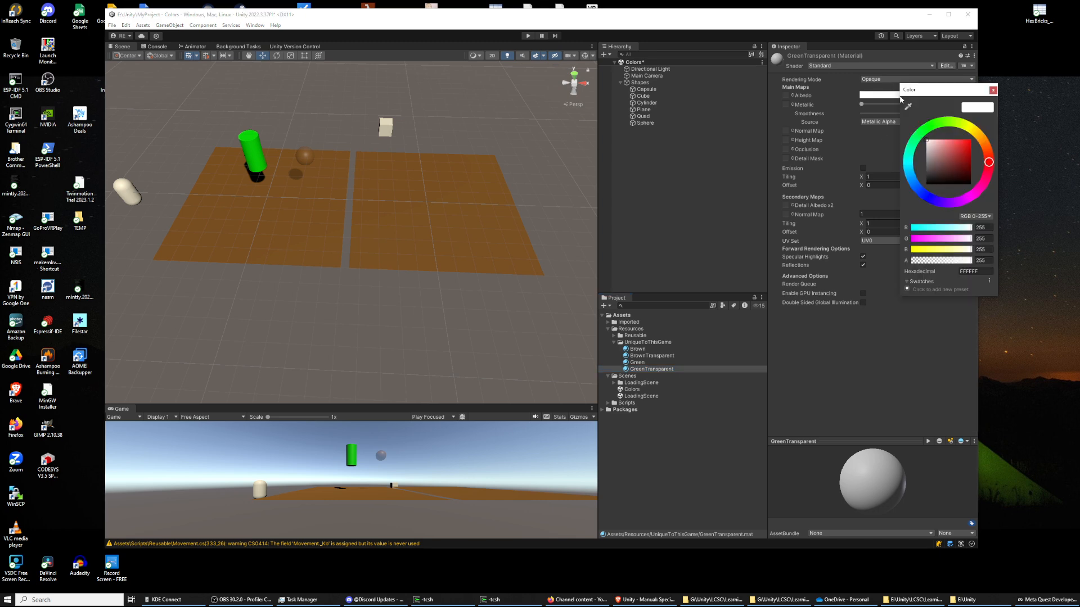
{"action": "left_click", "coordinate": [987, 226]}
{"action": "type", "text": "0"}
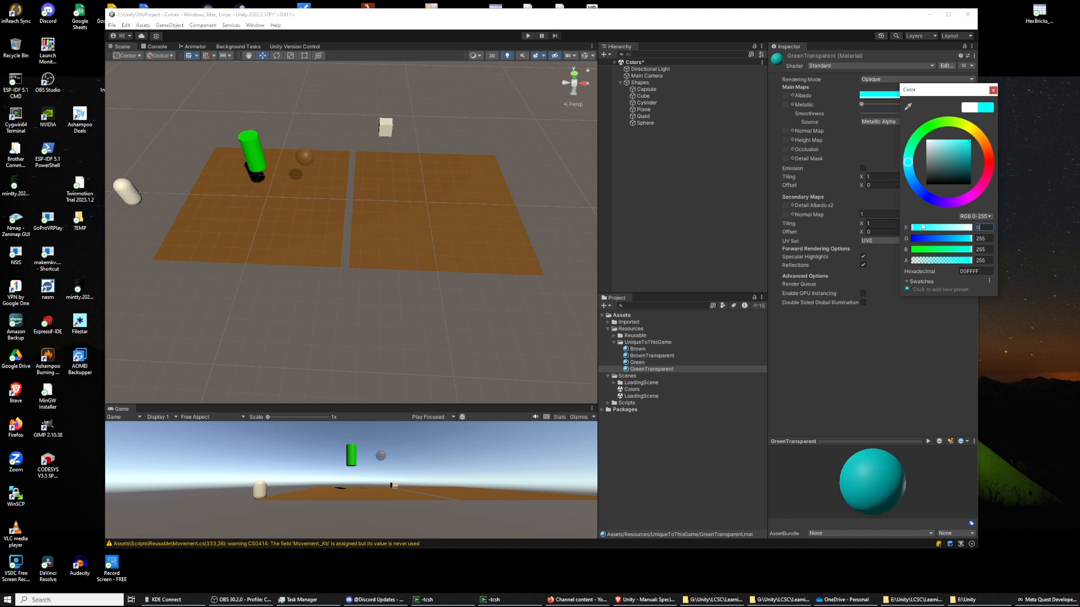
{"action": "key", "text": "Tab"}
{"action": "type", "text": "0"}
{"action": "key", "text": "Tab"}
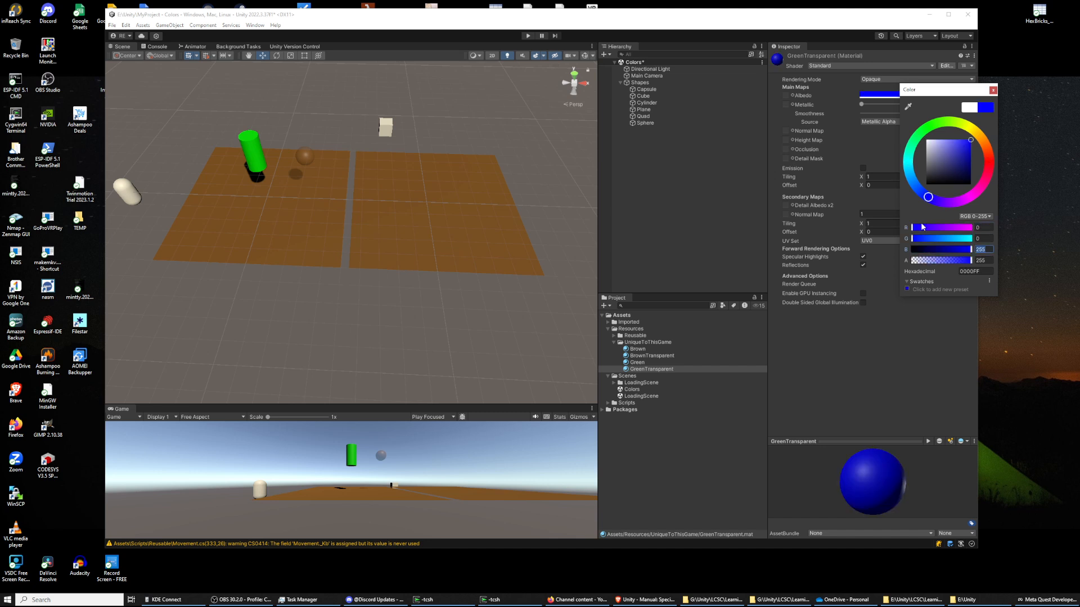
{"action": "key", "text": "shift+Tab"}
{"action": "type", "text": "255"}
{"action": "key", "text": "Tab"}
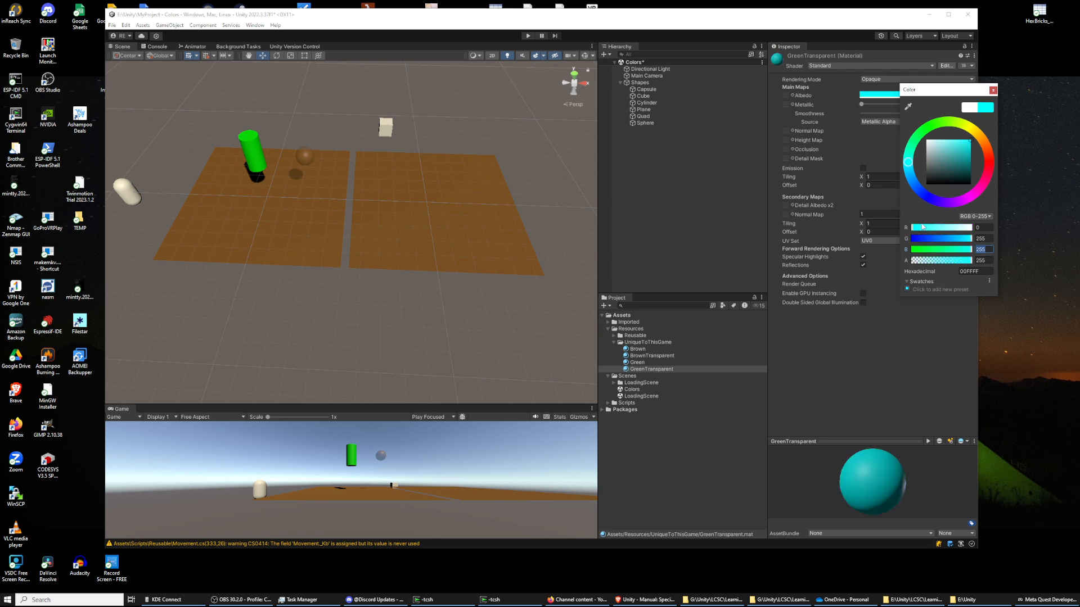
{"action": "type", "text": "0"}
{"action": "key", "text": "Tab"}
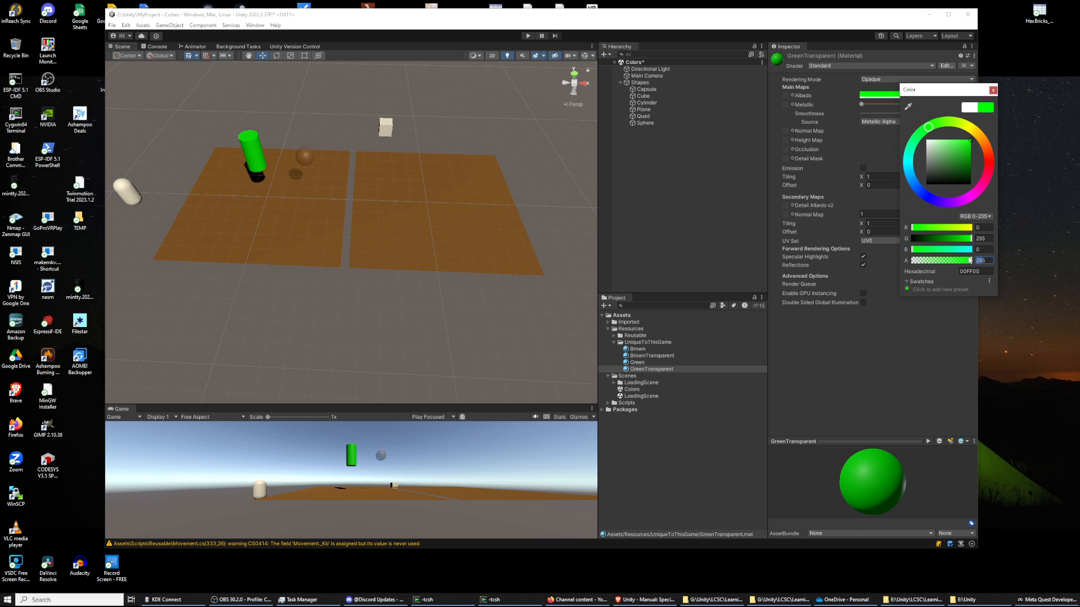
Step: Set the alpha of GreenTransparent's albedo color to 128
{"action": "type", "text": "128"}
{"action": "key", "text": "Tab"}
{"action": "left_click", "coordinate": [993, 90]}
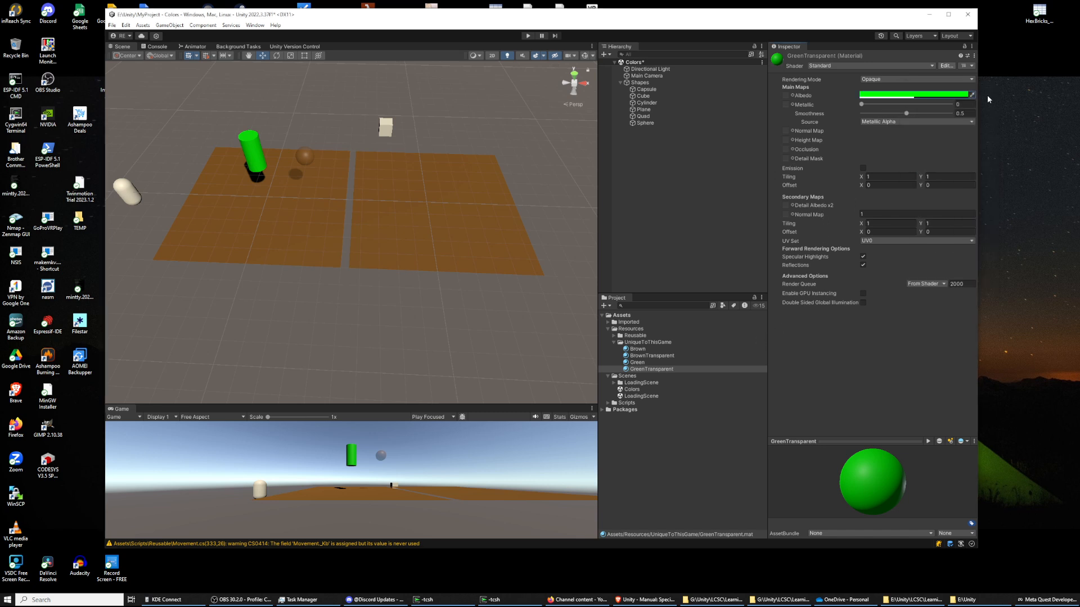
Step: Apply GreenTransparent to the cube and move the cube in front of the quad to about X 7.67, Z -6.8
{"action": "left_click_drag", "start_coordinate": [647, 369], "coordinate": [384, 127]}
{"action": "left_click", "coordinate": [377, 146]}
{"action": "left_click", "coordinate": [392, 127]}
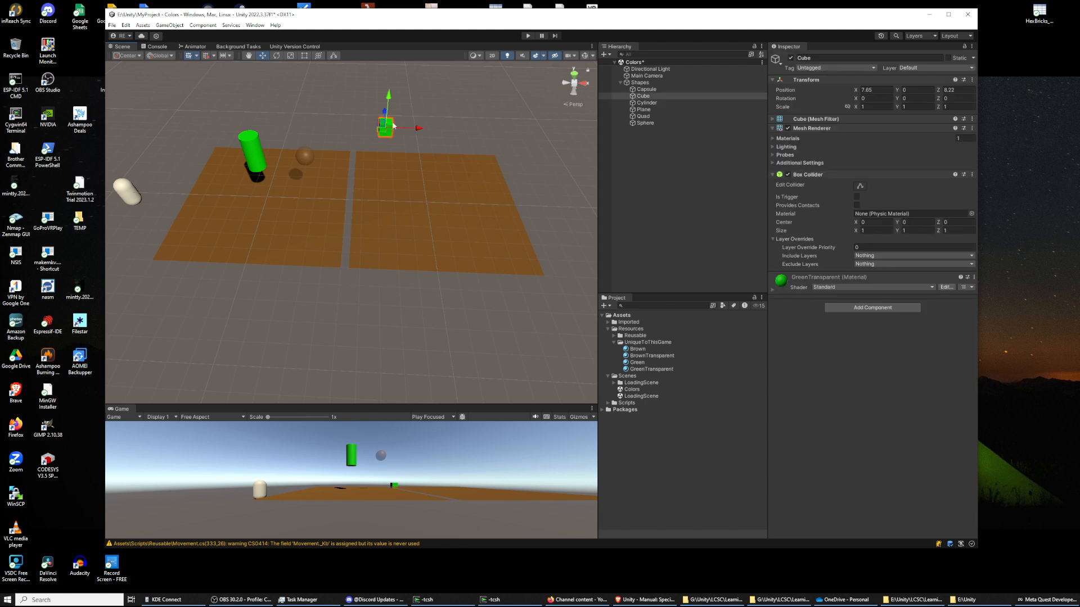
{"action": "left_click_drag", "start_coordinate": [387, 111], "coordinate": [374, 272]}
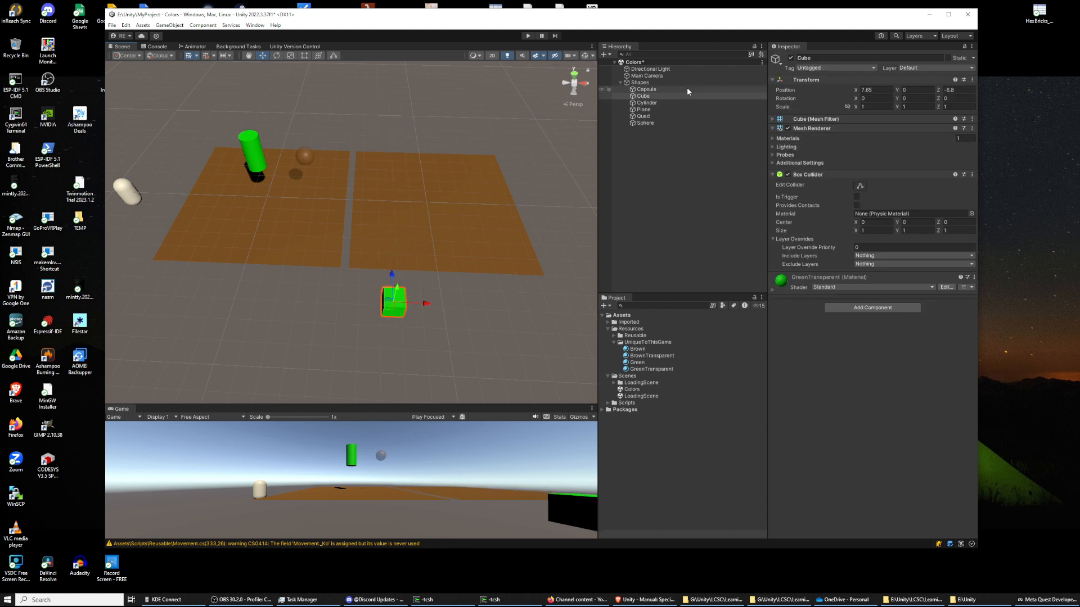
{"action": "left_click_drag", "start_coordinate": [392, 307], "coordinate": [393, 307]}
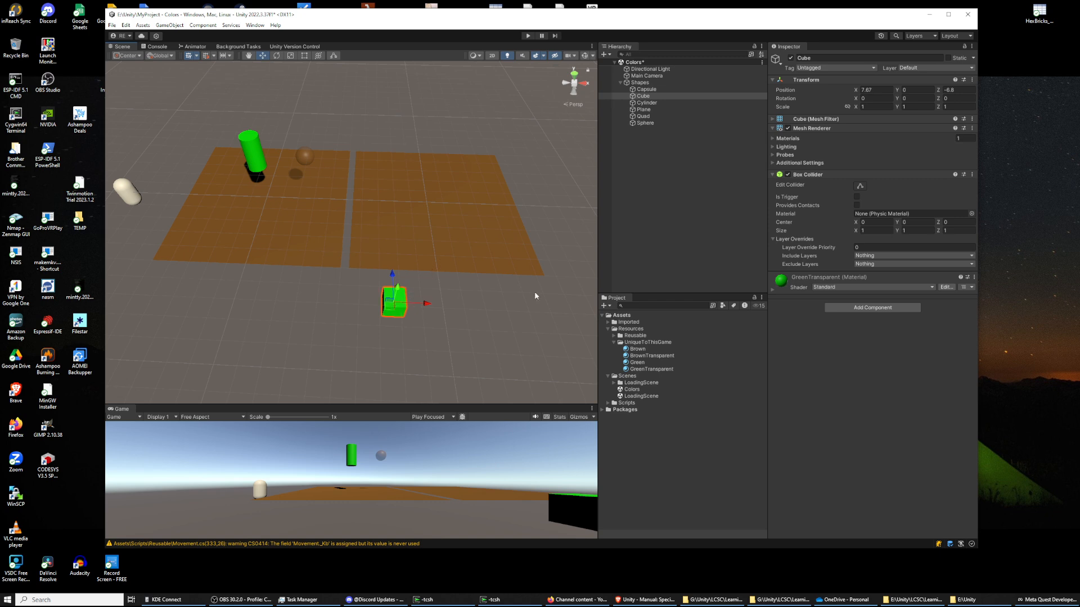
Step: Try lowering the alpha of GreenTransparent's albedo to 19, and restore it to 128
{"action": "left_click", "coordinate": [945, 287]}
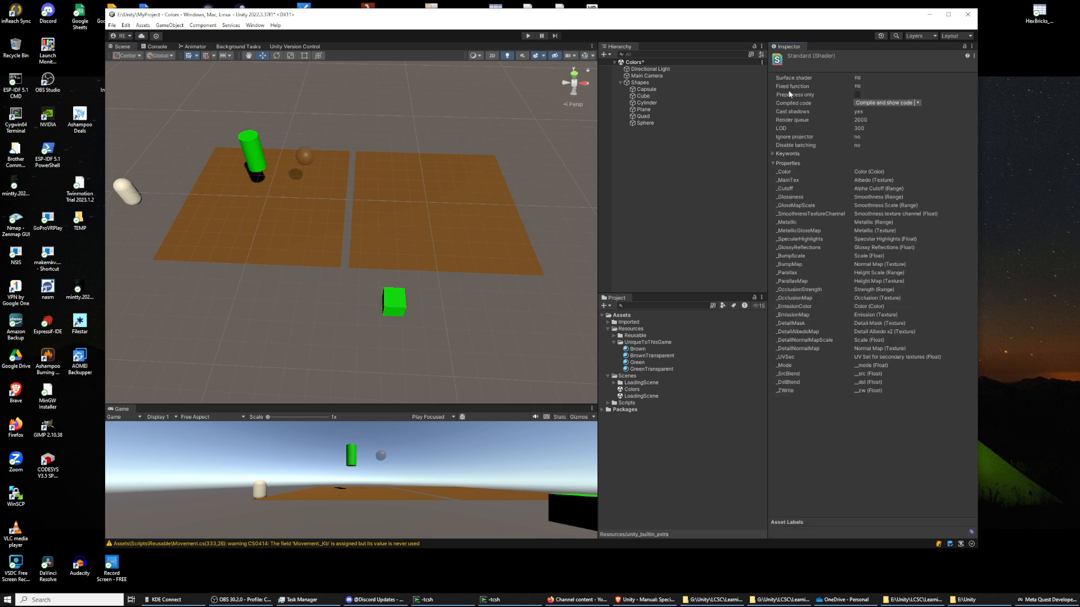
{"action": "left_click", "coordinate": [646, 369]}
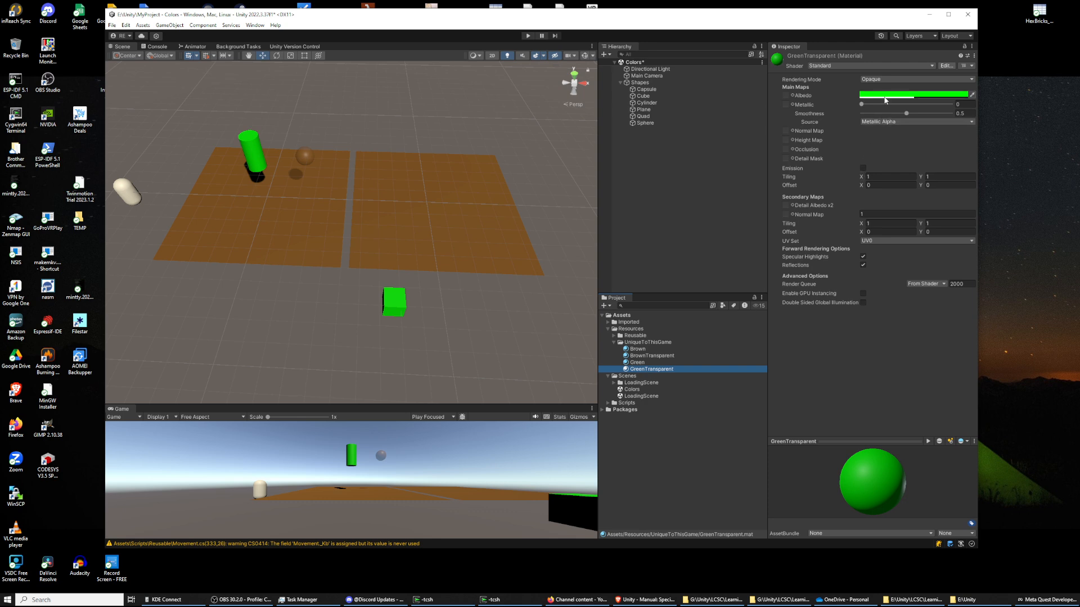
{"action": "left_click", "coordinate": [886, 95]}
{"action": "left_click", "coordinate": [959, 260]}
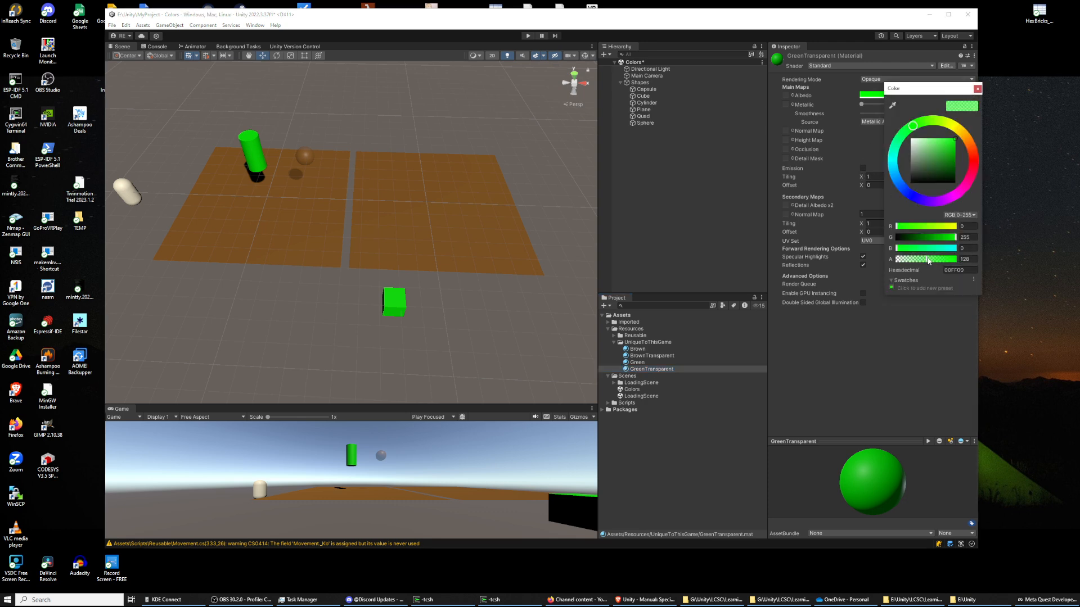
{"action": "type", "text": "0"}
{"action": "type", "text": "19"}
{"action": "left_click", "coordinate": [976, 88]}
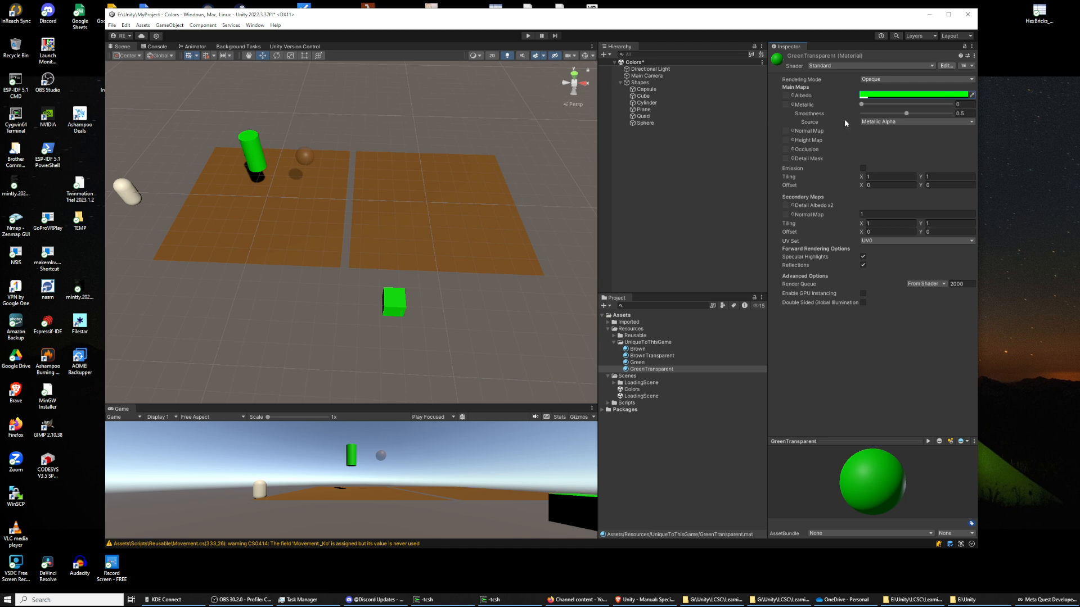
{"action": "left_click", "coordinate": [923, 95]}
{"action": "left_click_drag", "start_coordinate": [1008, 260], "coordinate": [989, 261]}
{"action": "type", "text": "128"}
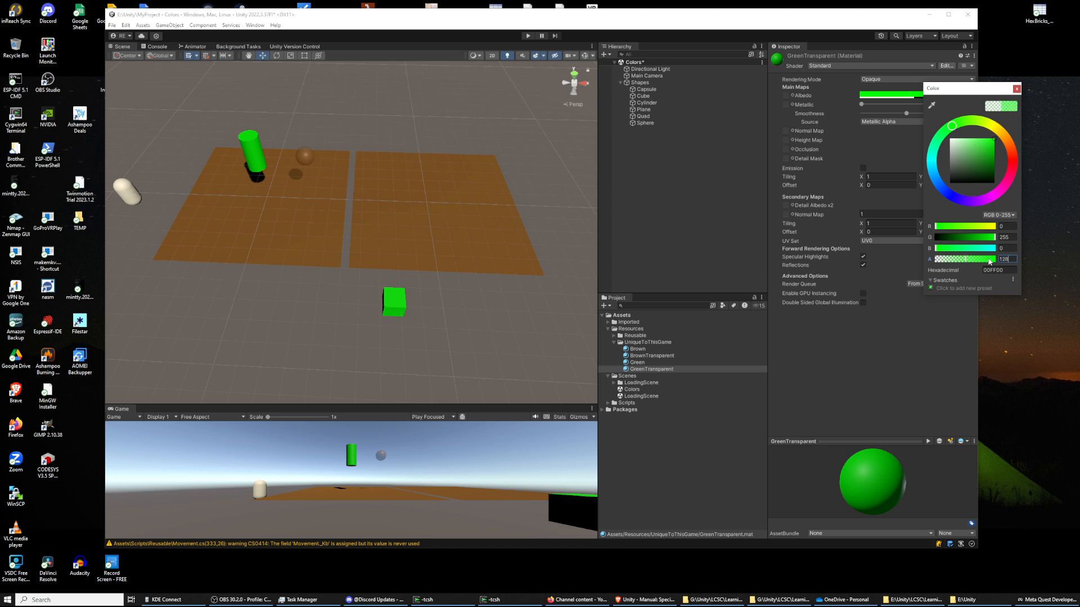
{"action": "left_click", "coordinate": [1016, 89]}
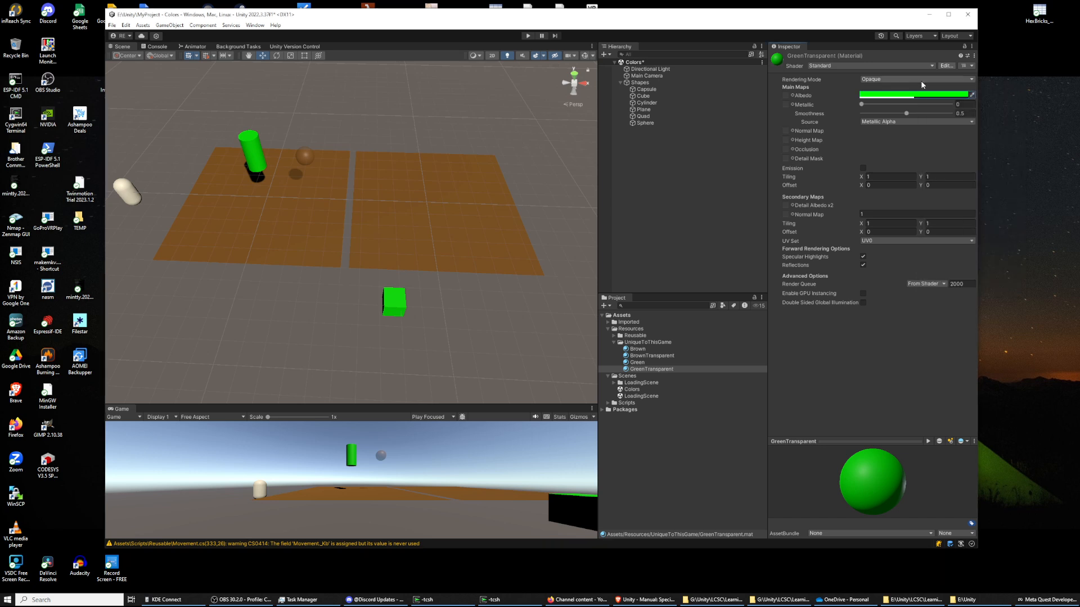
Step: Set GreenTransparent's rendering mode to Transparent
{"action": "left_click", "coordinate": [908, 79]}
{"action": "left_click", "coordinate": [884, 116]}
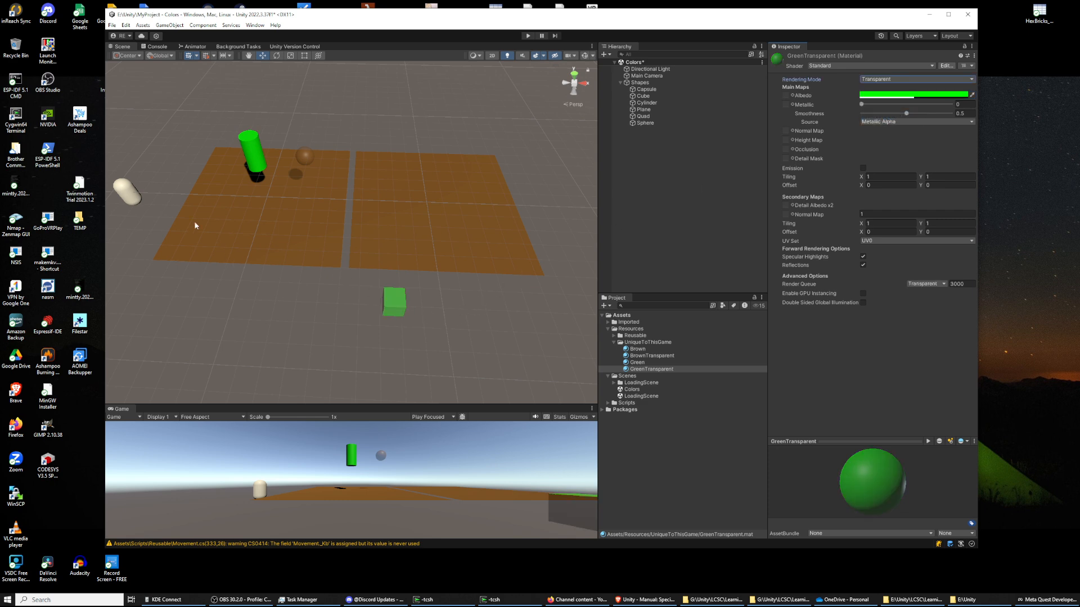
{"action": "left_click_drag", "start_coordinate": [297, 218], "coordinate": [583, 330], "text": "alt"}
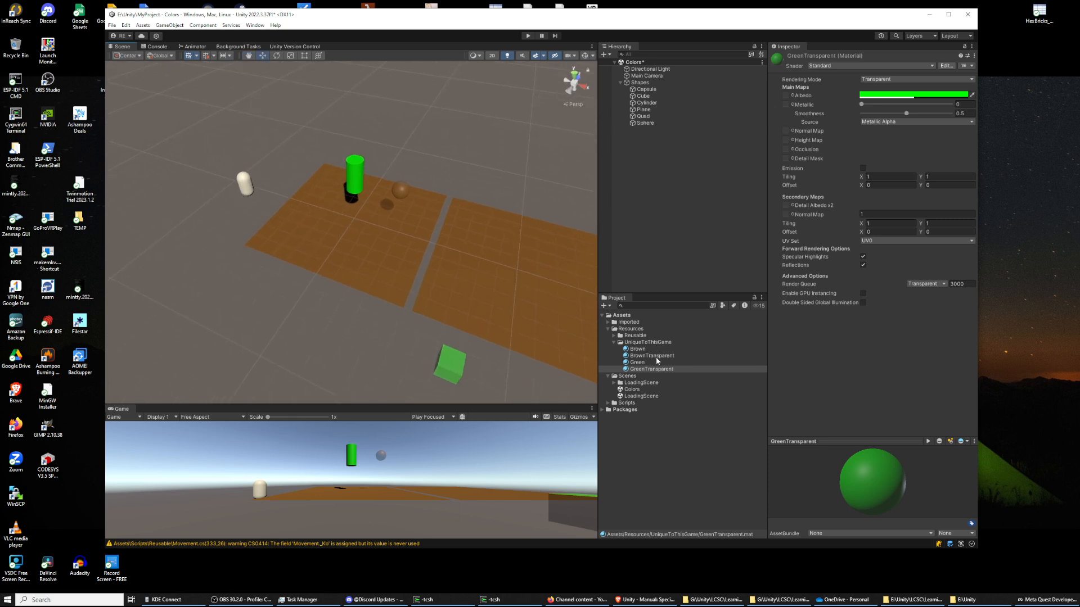
Step: Create a new material named Blue in the UniqueToThisGame folder
{"action": "left_click", "coordinate": [640, 343]}
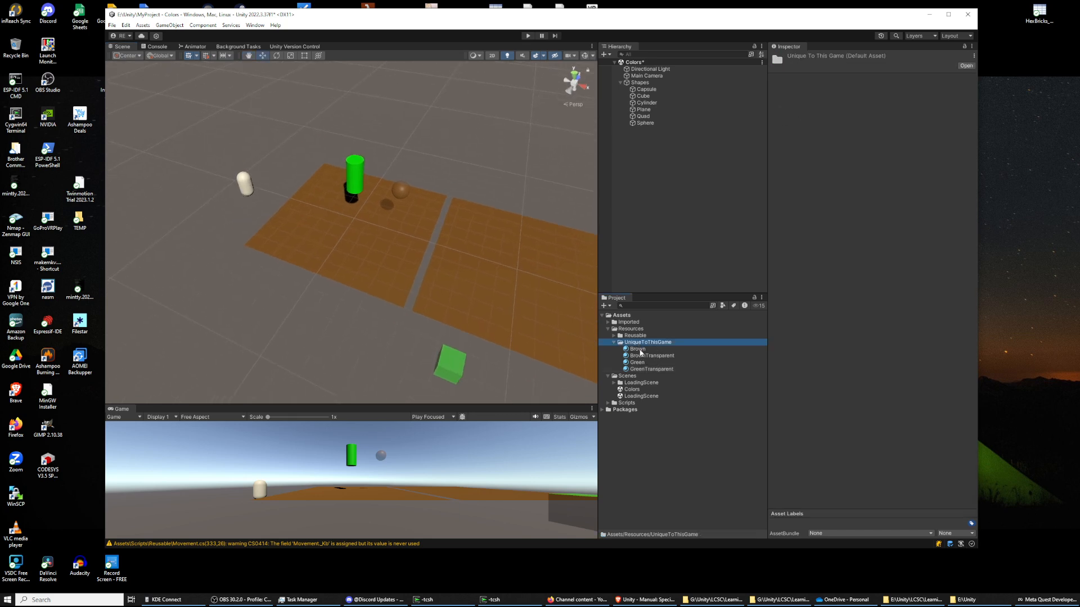
{"action": "right_click", "coordinate": [640, 343]}
{"action": "mouse_move", "coordinate": [654, 350]}
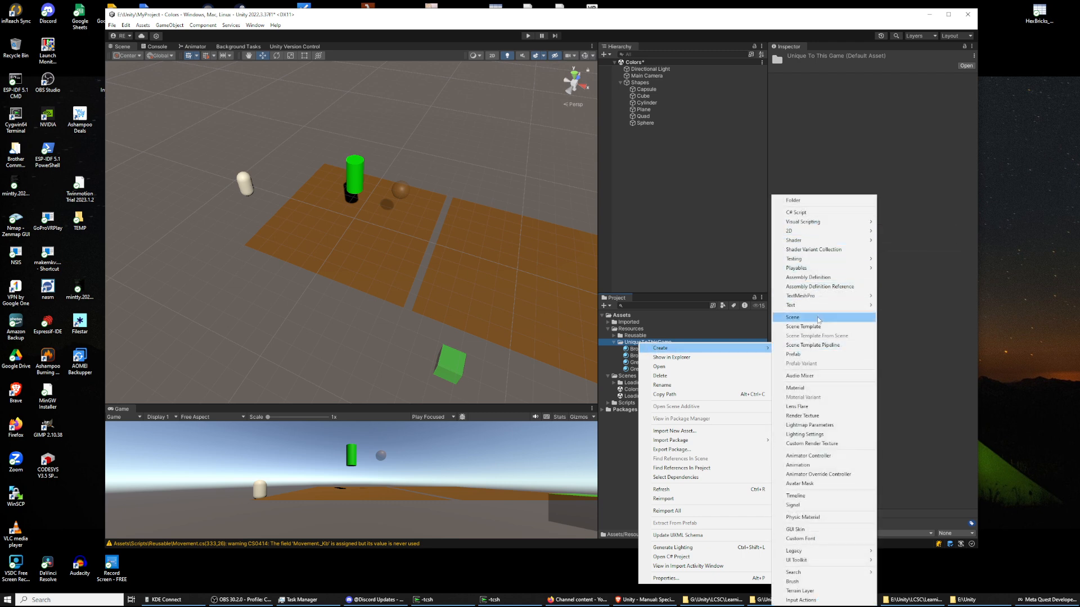
{"action": "left_click", "coordinate": [808, 388]}
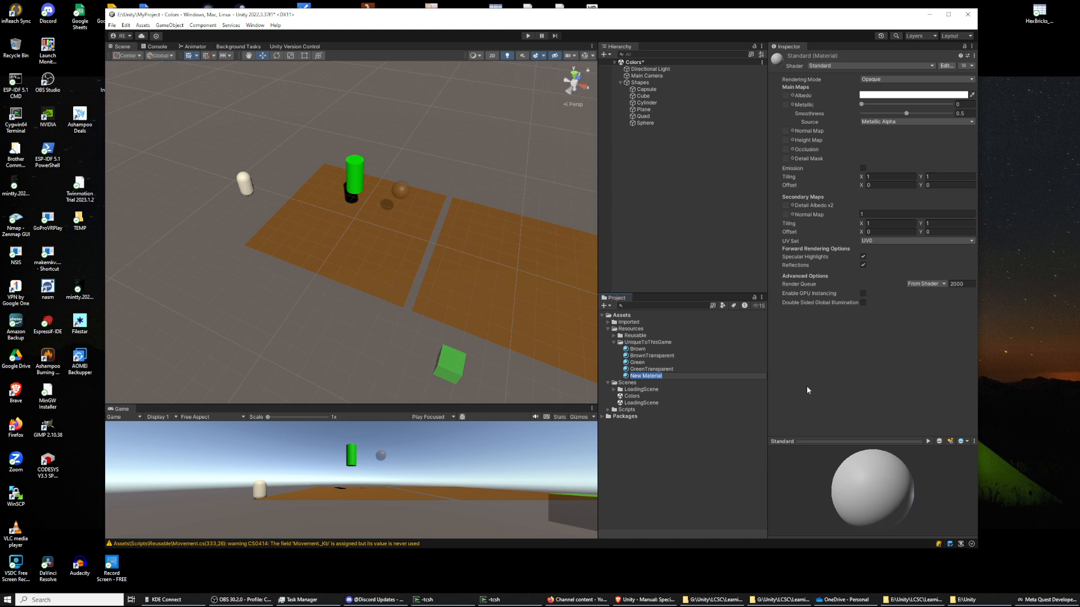
{"action": "type", "text": "Blue"}
{"action": "key", "text": "Return"}
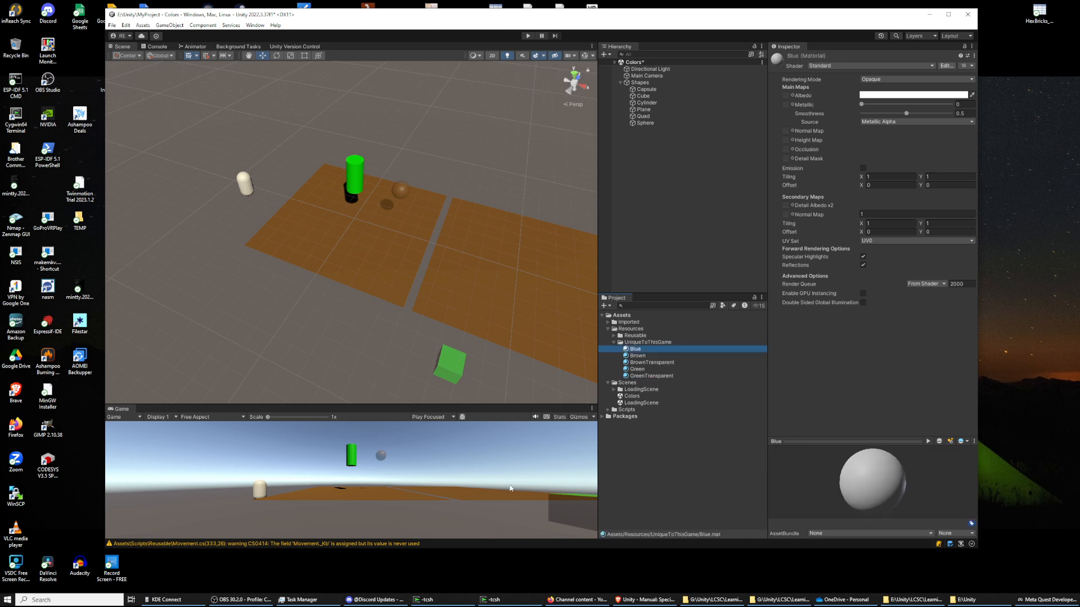
Step: Duplicate the Blue material and rename the copy BlueTransparent
{"action": "right_click", "coordinate": [644, 349]}
{"action": "key", "text": "ctrl+d"}
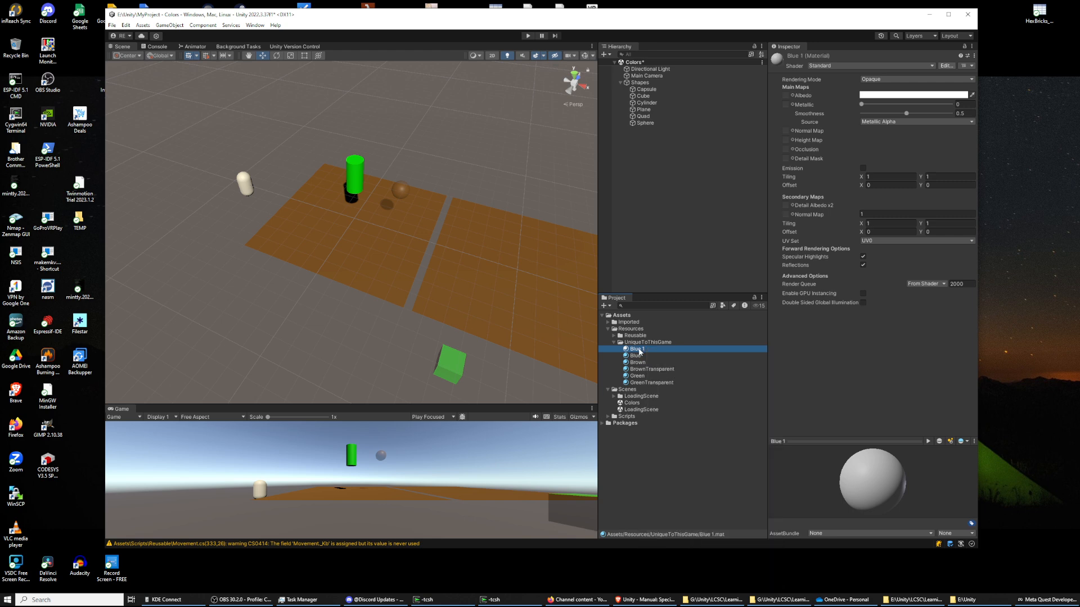
{"action": "right_click", "coordinate": [639, 352]}
{"action": "key", "text": "Escape"}
{"action": "right_click", "coordinate": [642, 352]}
{"action": "mouse_move", "coordinate": [674, 356]}
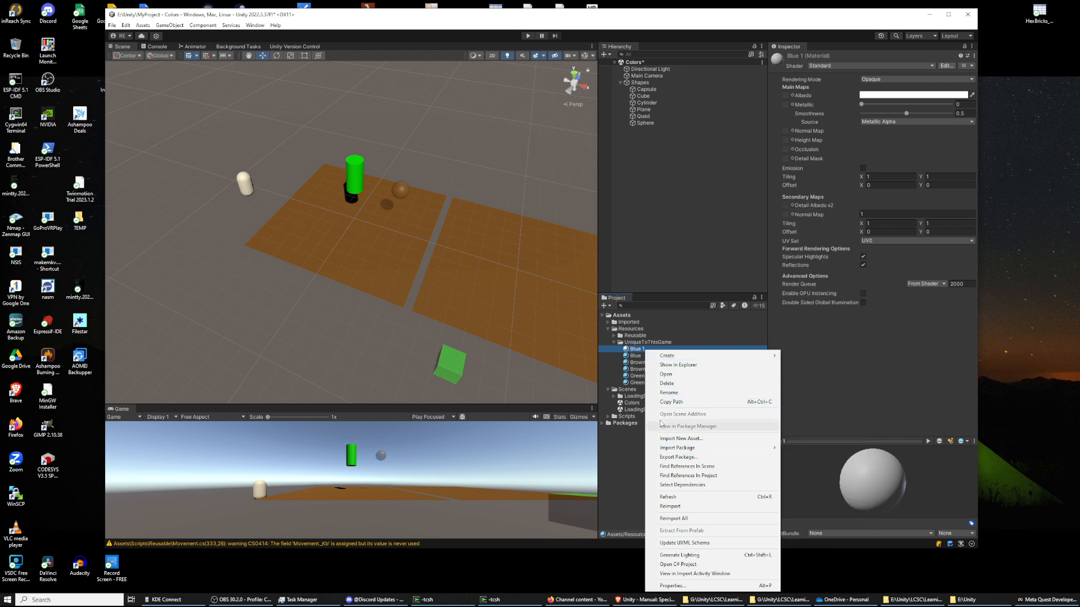
{"action": "left_click", "coordinate": [669, 393]}
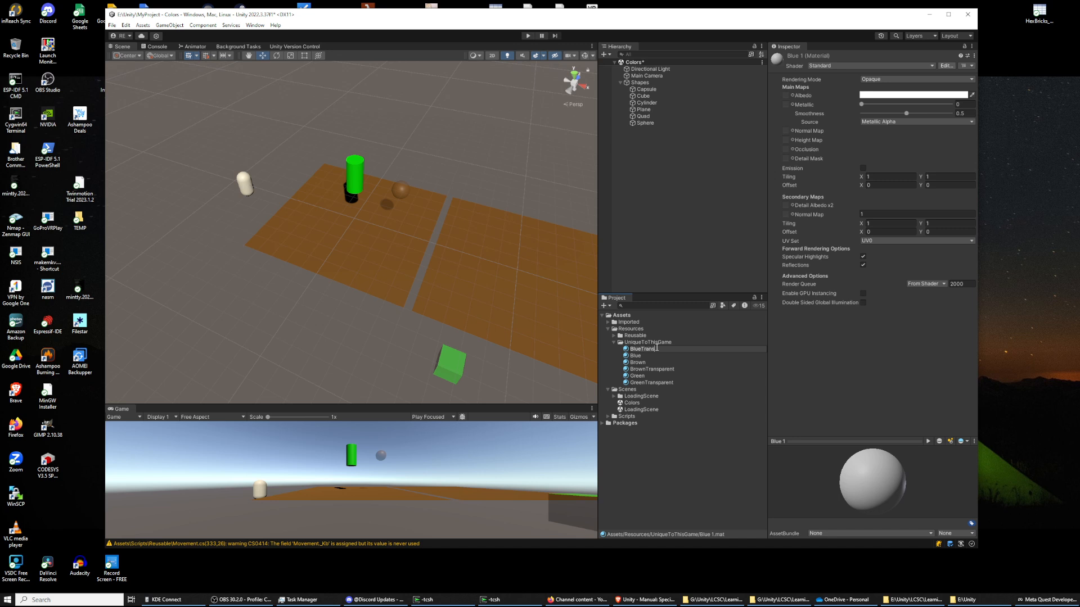
{"action": "type", "text": "BlueTransparent"}
{"action": "key", "text": "Return"}
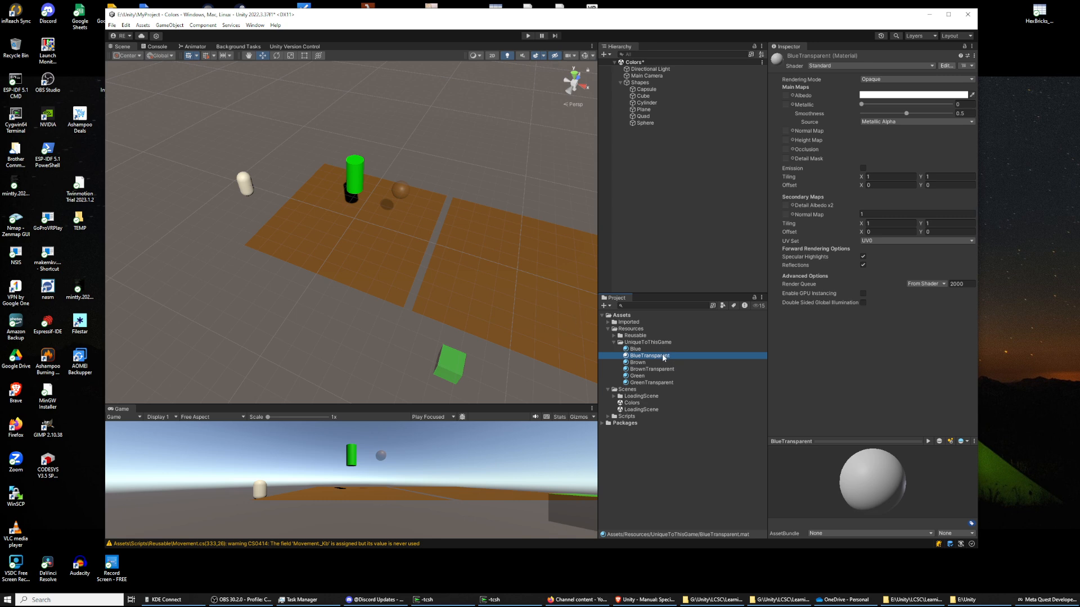
Step: Set the Blue material's albedo color to RGB 0, 0, 255 and apply the material to the capsule
{"action": "left_click", "coordinate": [659, 349]}
{"action": "left_click", "coordinate": [916, 95]}
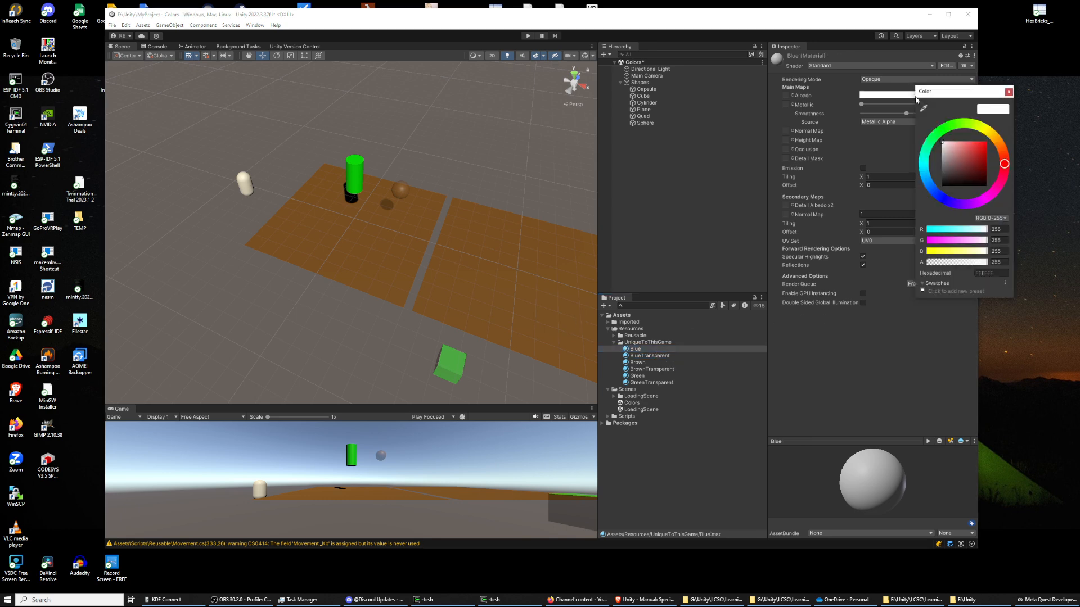
{"action": "left_click", "coordinate": [990, 228]}
{"action": "type", "text": "0"}
{"action": "key", "text": "Tab"}
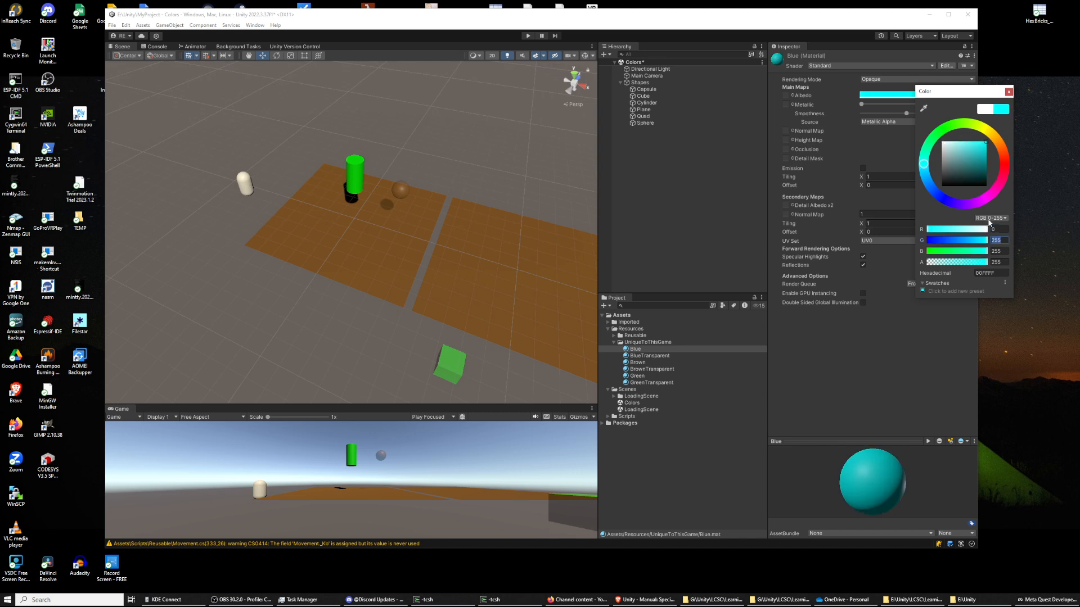
{"action": "type", "text": "0"}
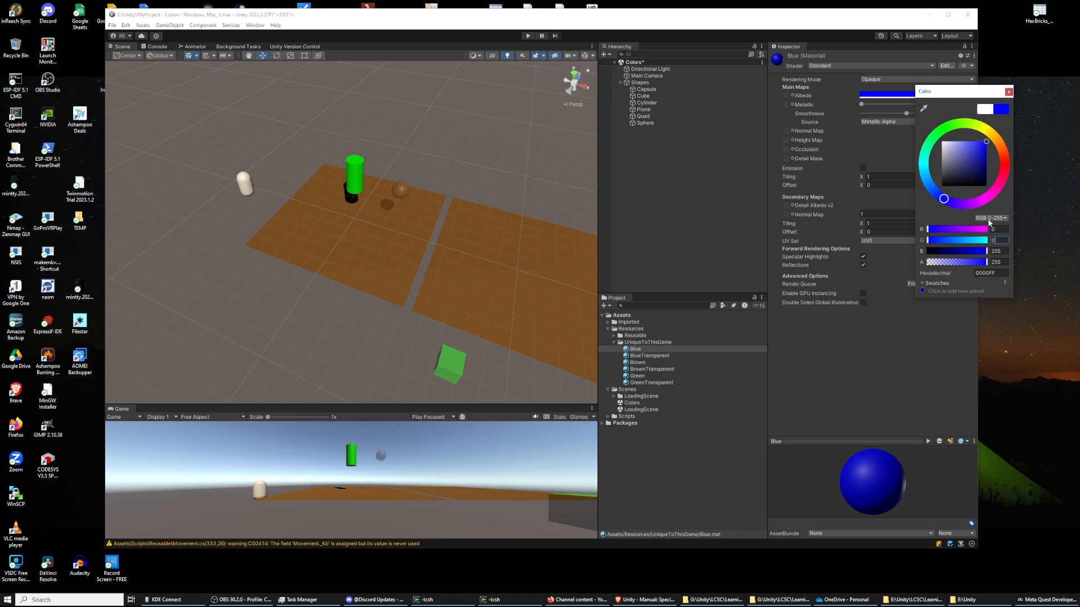
{"action": "left_click", "coordinate": [1008, 91]}
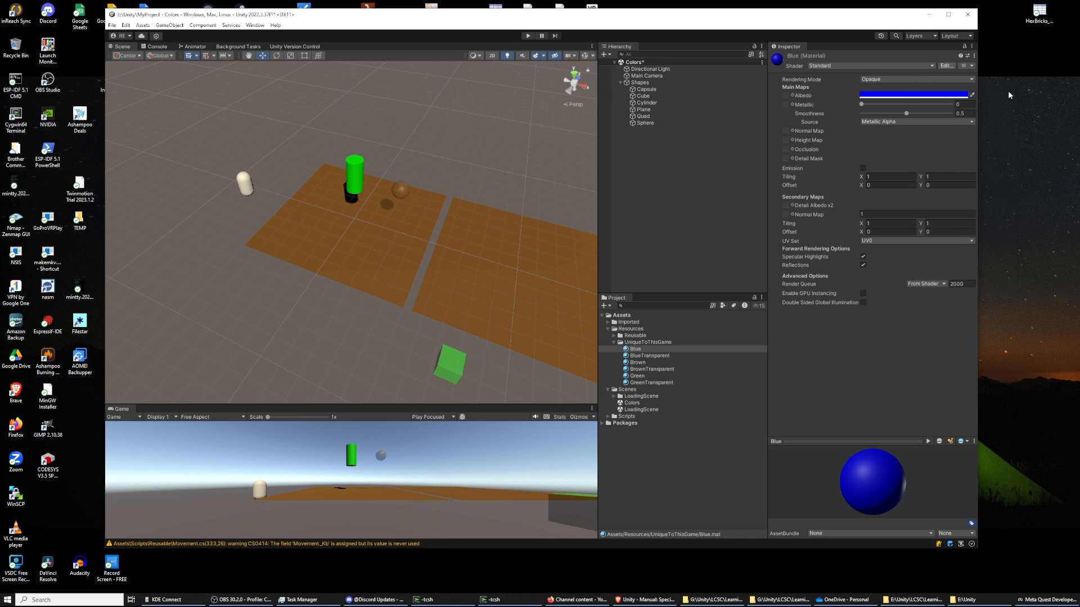
{"action": "left_click_drag", "start_coordinate": [634, 349], "coordinate": [255, 187]}
Step: Set BlueTransparent's albedo to RGB 0, 0, 255 with alpha 100 and its rendering mode to Transparent
{"action": "left_click", "coordinate": [652, 356]}
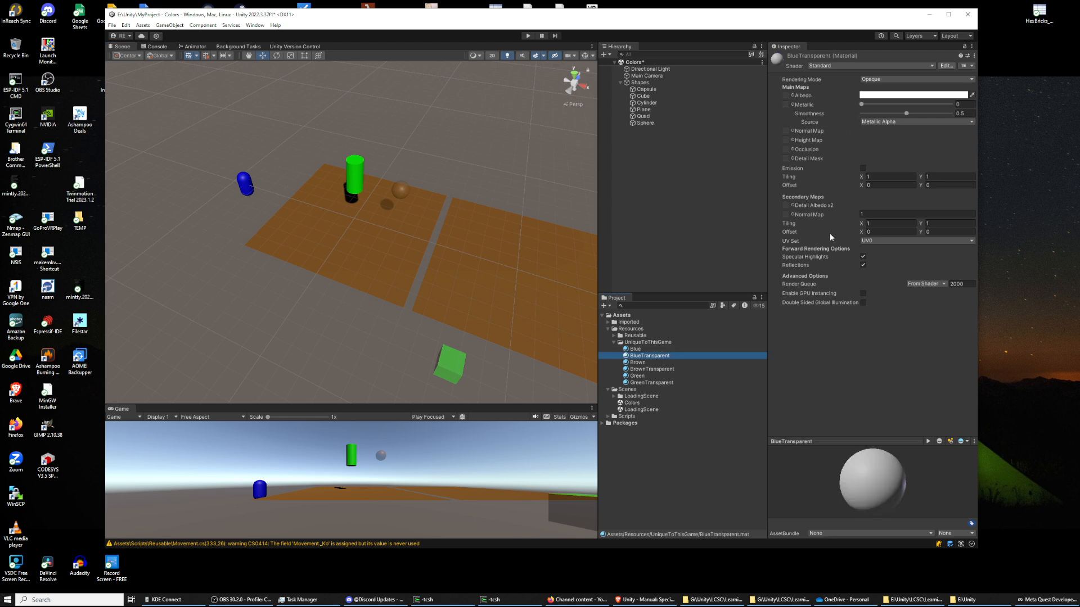
{"action": "left_click", "coordinate": [939, 95]}
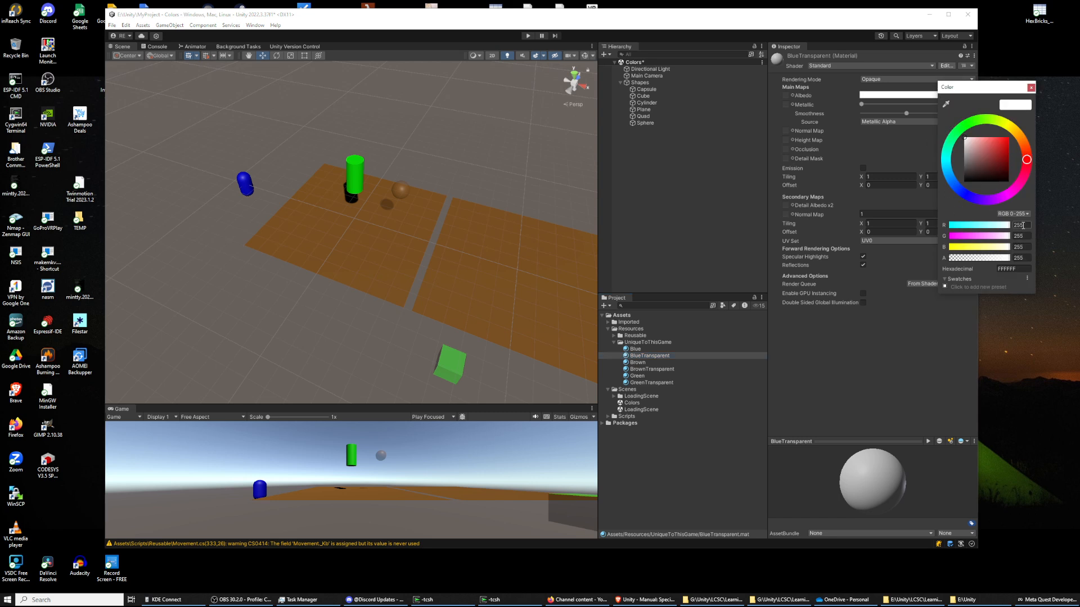
{"action": "type", "text": "0"}
{"action": "key", "text": "Tab"}
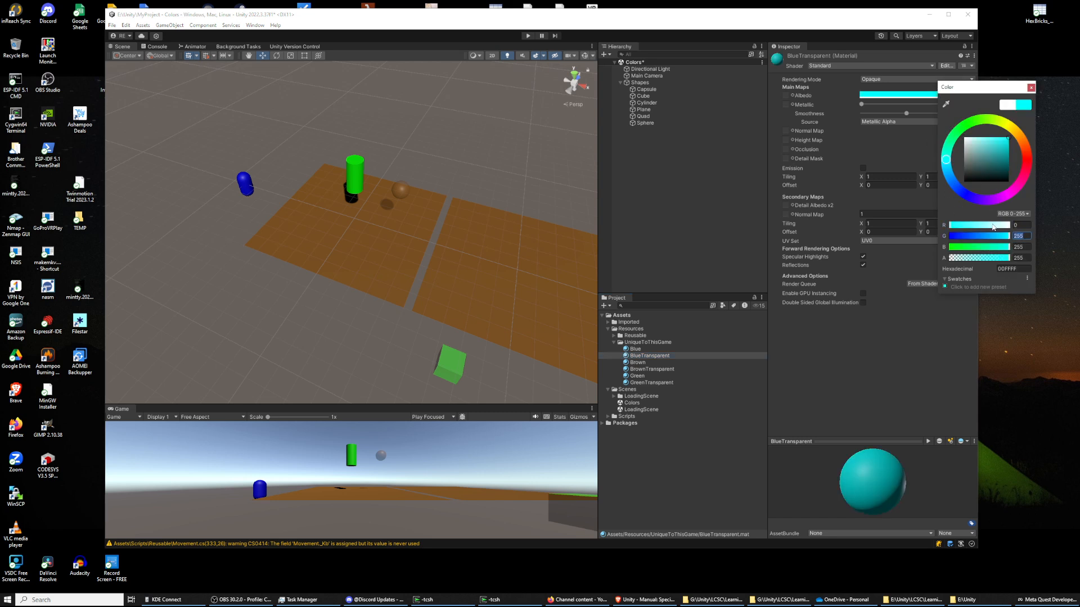
{"action": "type", "text": "0"}
{"action": "key", "text": "Tab"}
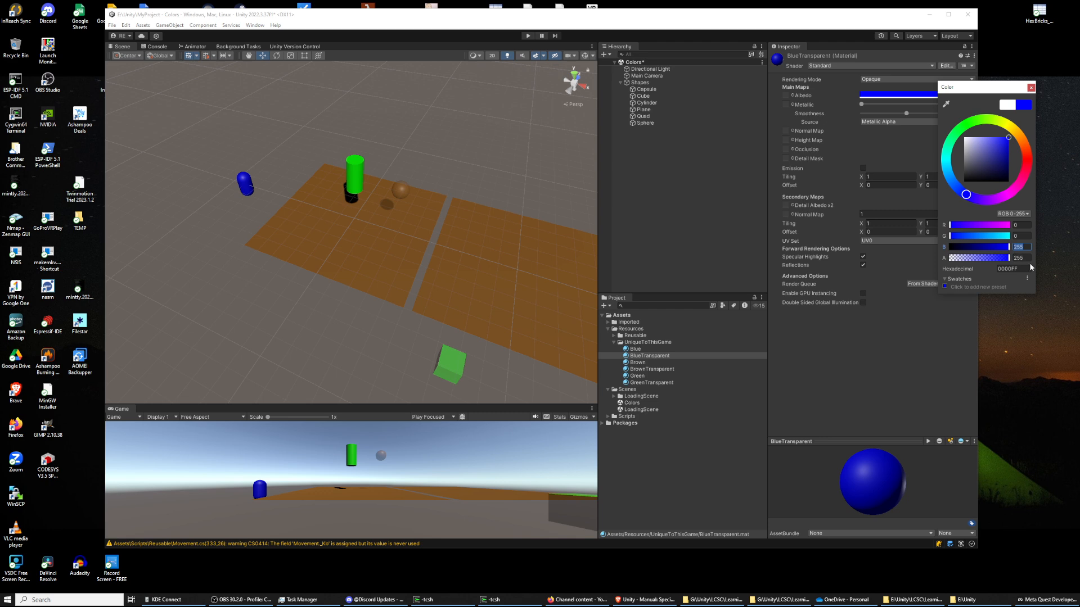
{"action": "key", "text": "Tab"}
{"action": "type", "text": "100"}
{"action": "key", "text": "Tab"}
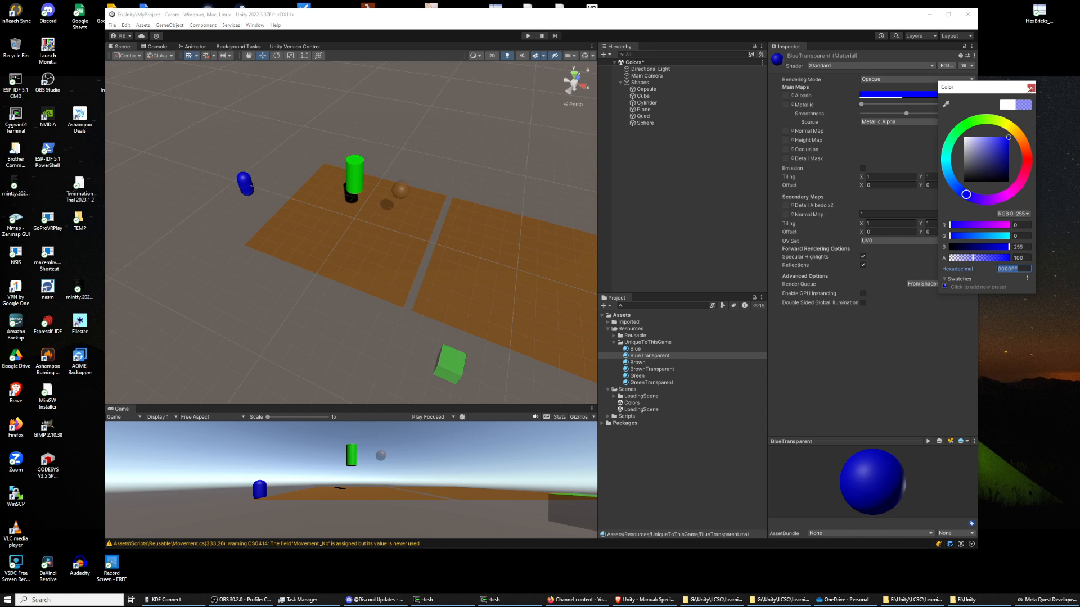
{"action": "left_click", "coordinate": [1031, 88]}
{"action": "left_click", "coordinate": [917, 81]}
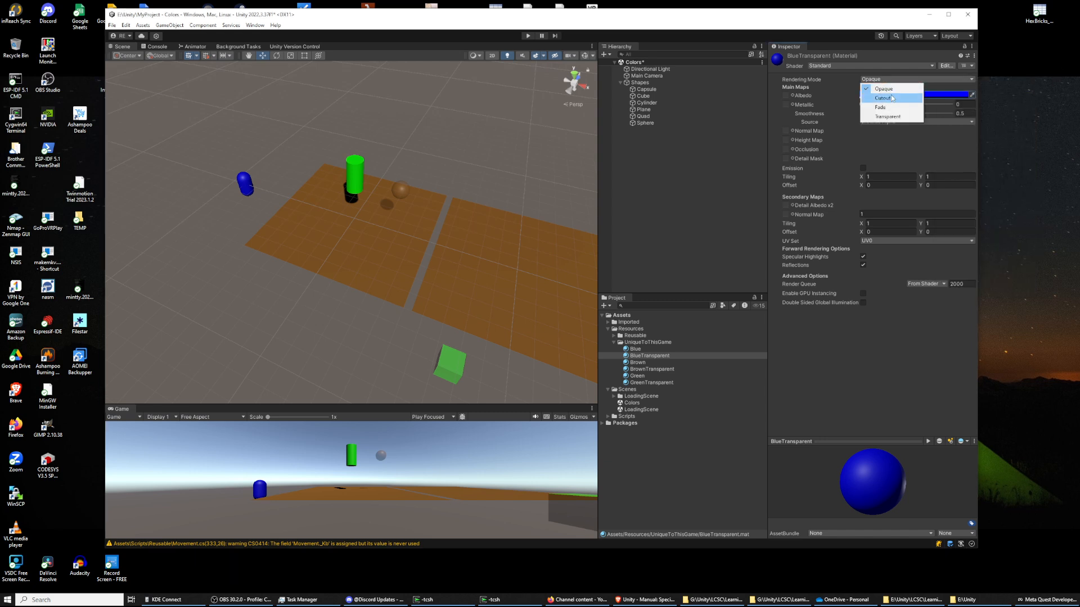
{"action": "left_click", "coordinate": [887, 116]}
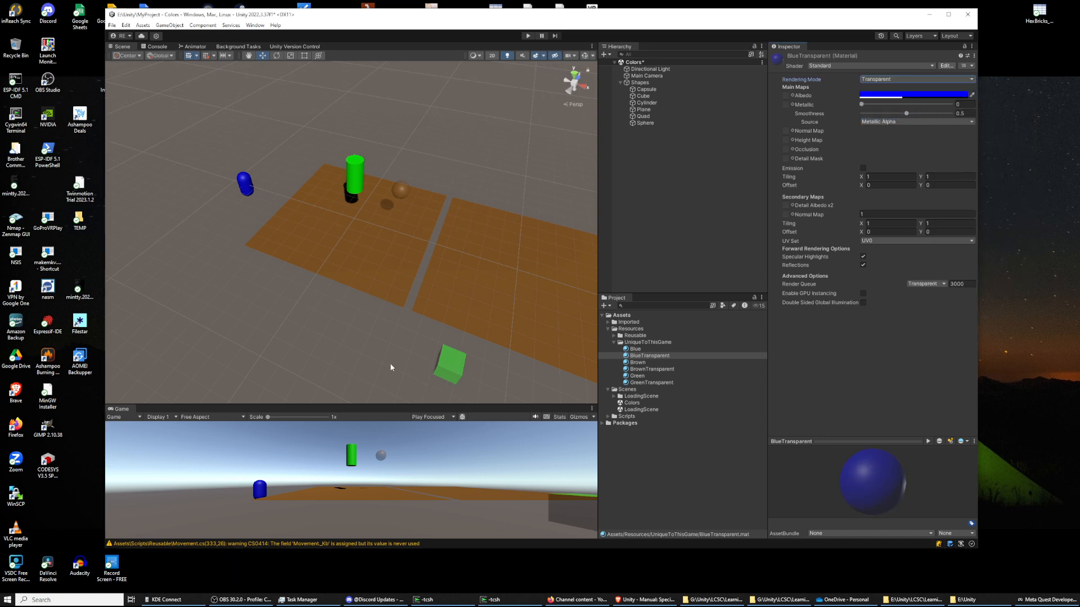
Step: Add a second cube under Shapes and move it next to the capsule, at about X -7.67, Z 2.02
{"action": "right_click_drag", "start_coordinate": [385, 353], "coordinate": [394, 324]}
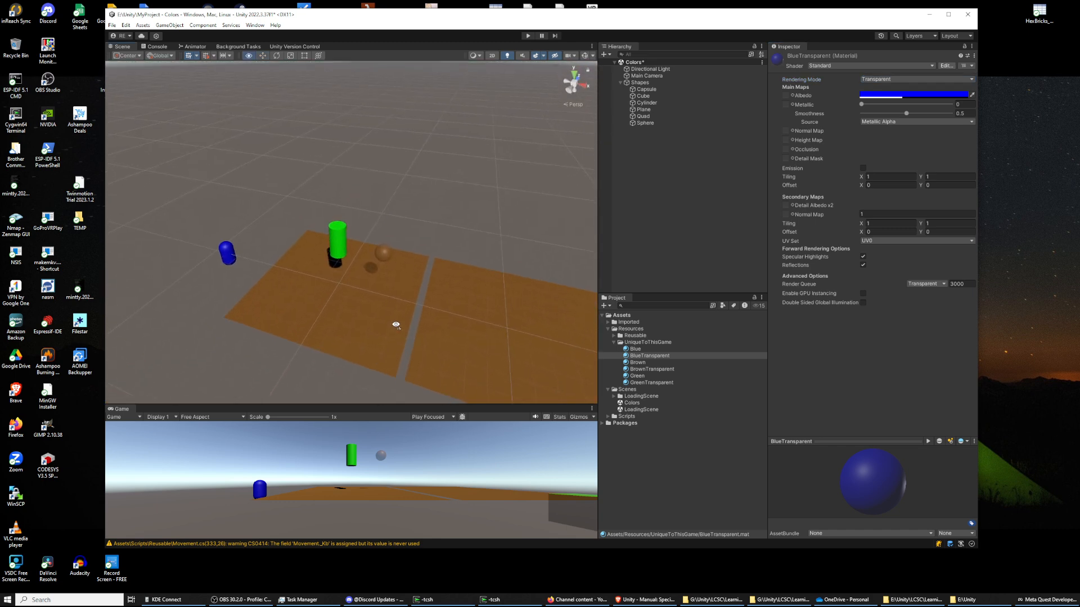
{"action": "right_click", "coordinate": [631, 83]}
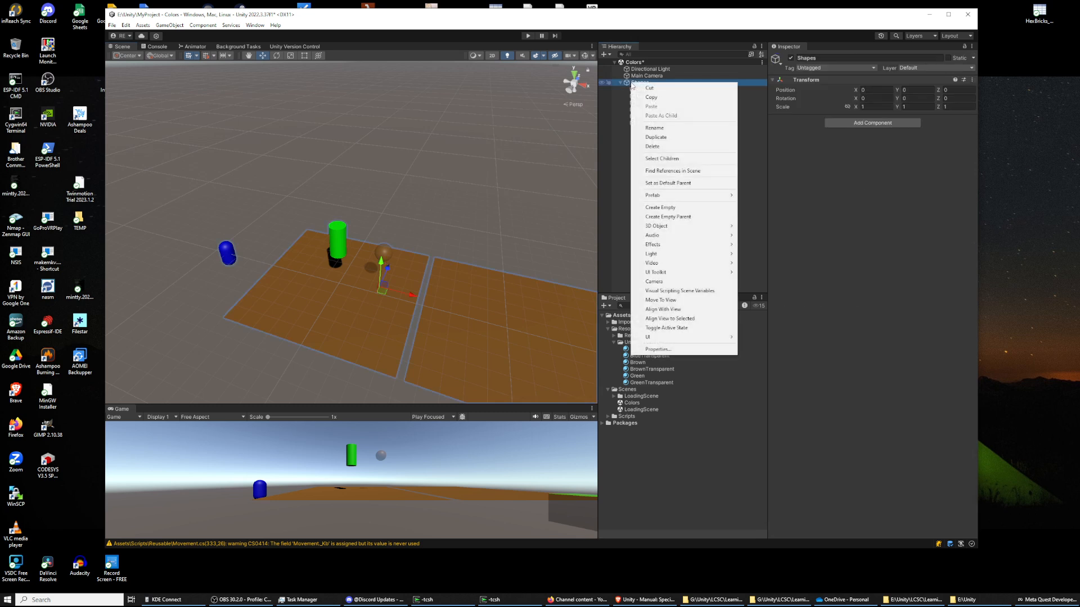
{"action": "mouse_move", "coordinate": [670, 226]}
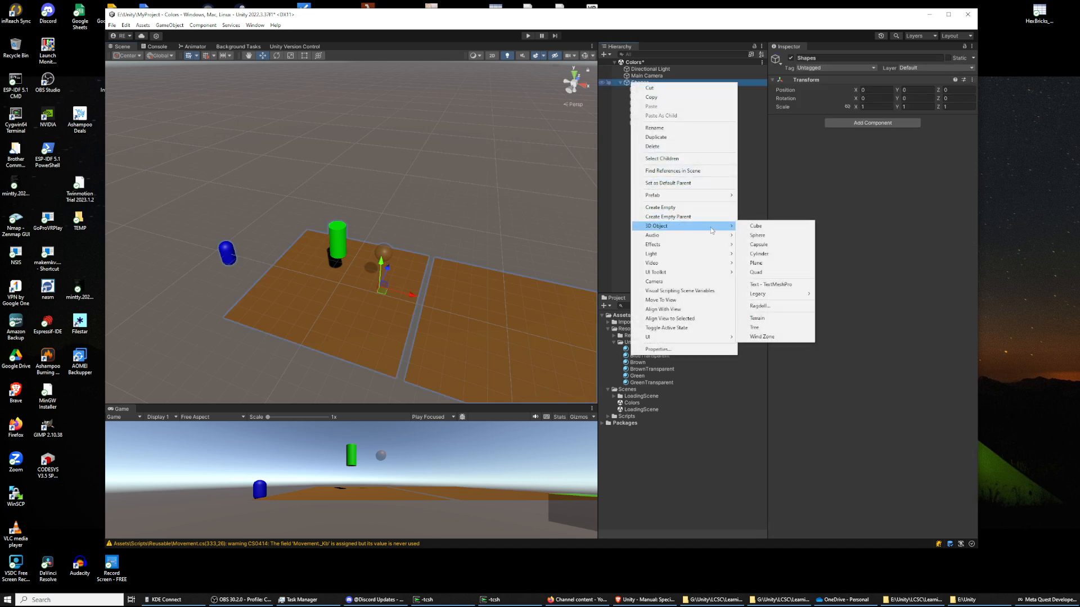
{"action": "left_click", "coordinate": [742, 226]}
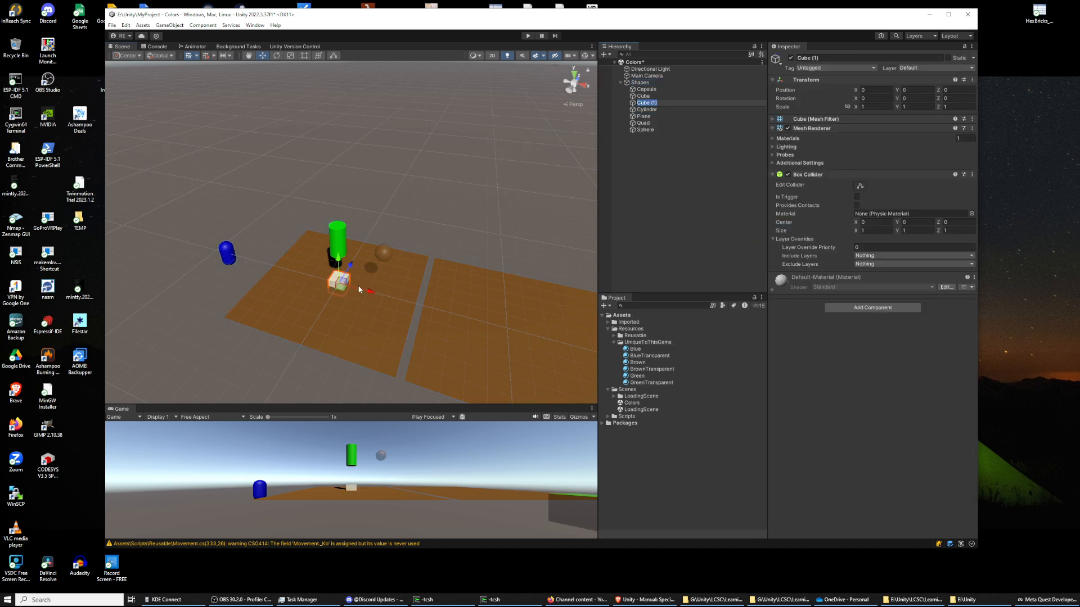
{"action": "left_click_drag", "start_coordinate": [367, 292], "coordinate": [265, 276]}
{"action": "left_click_drag", "start_coordinate": [260, 240], "coordinate": [276, 227]}
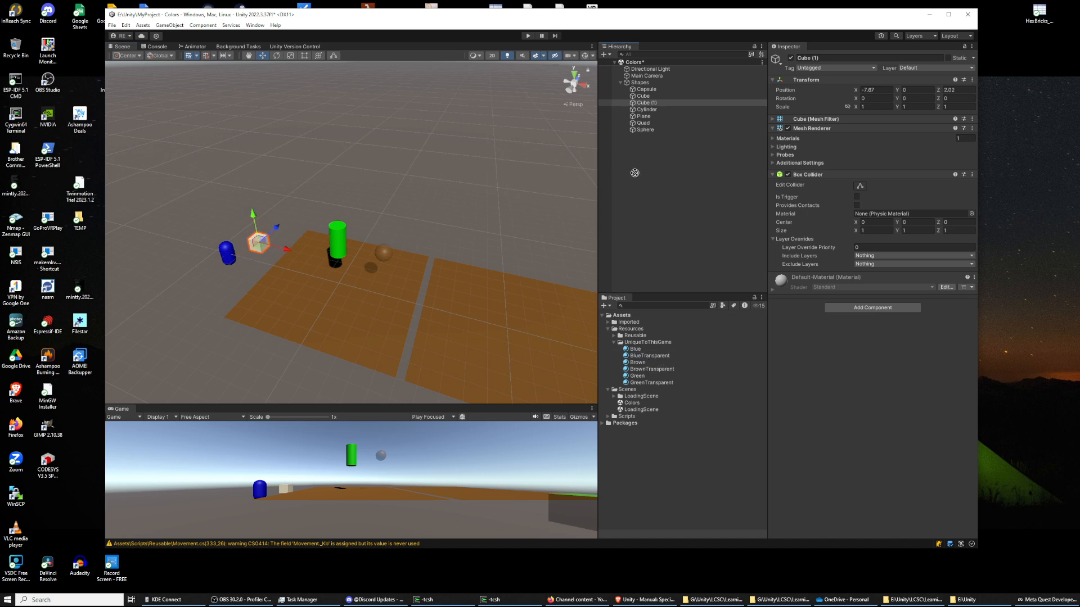
Step: Apply the BlueTransparent material to Cube (1)
{"action": "left_click_drag", "start_coordinate": [645, 107], "coordinate": [645, 108]}
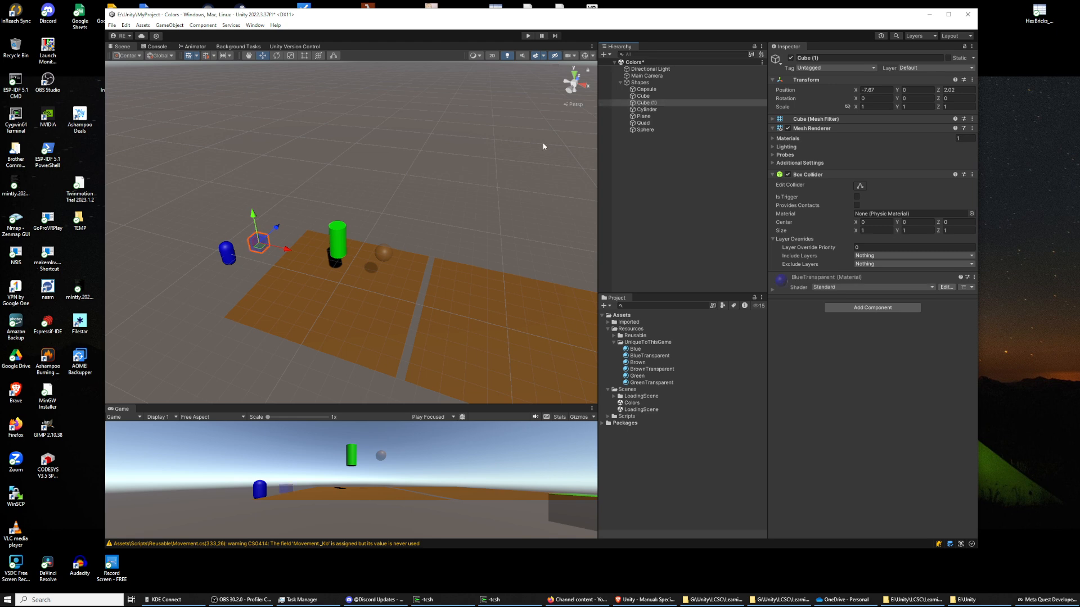
{"action": "left_click", "coordinate": [259, 199]}
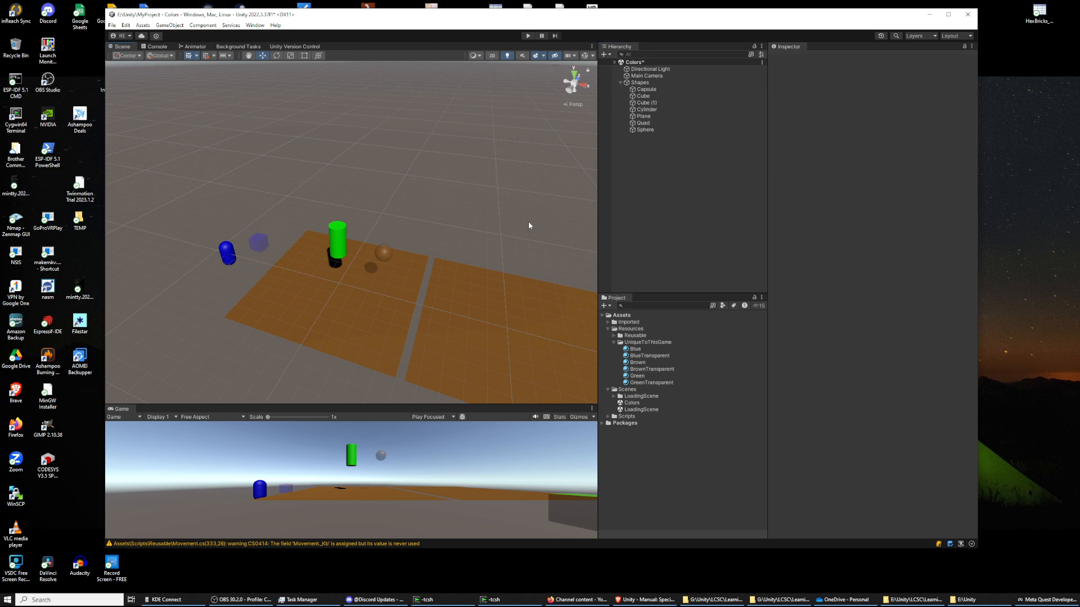
{"action": "left_click", "coordinate": [649, 355]}
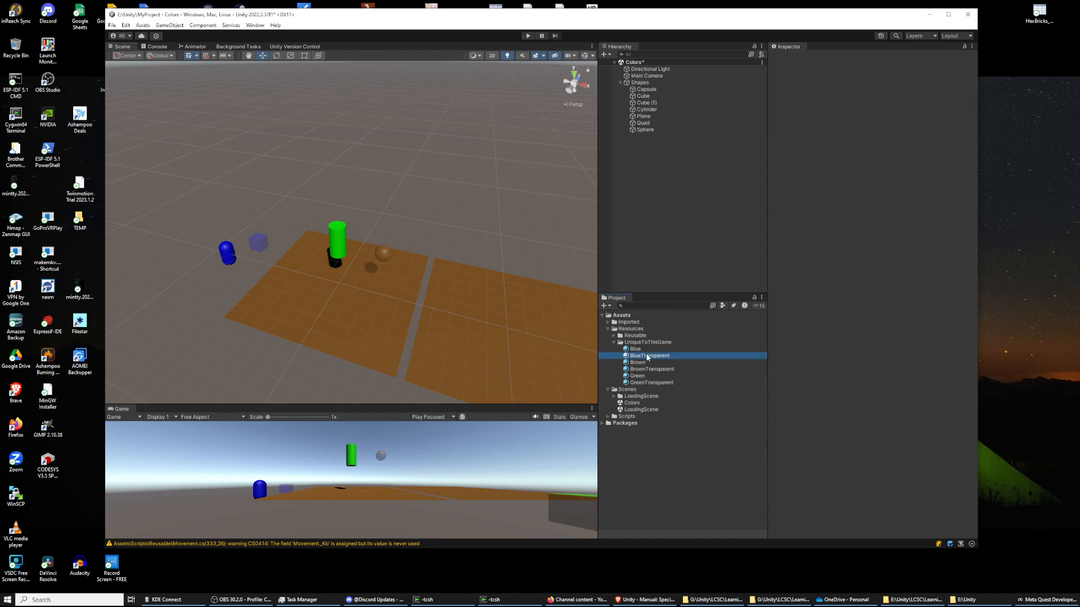
Step: Duplicate Cube (1) and move the copy behind it to about Z 4.71
{"action": "left_click", "coordinate": [648, 104]}
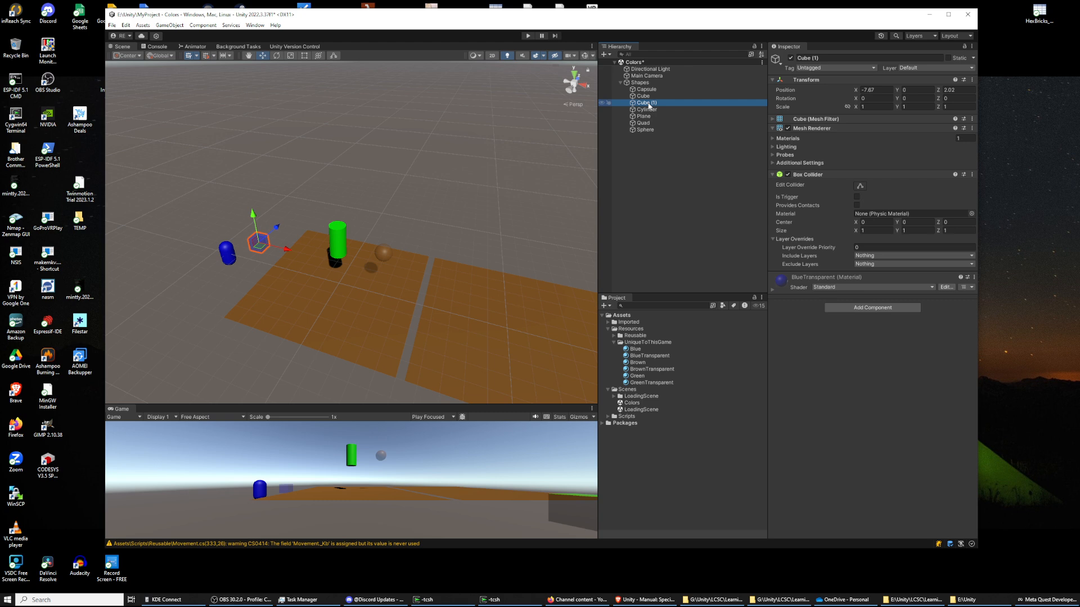
{"action": "key", "text": "ctrl+d"}
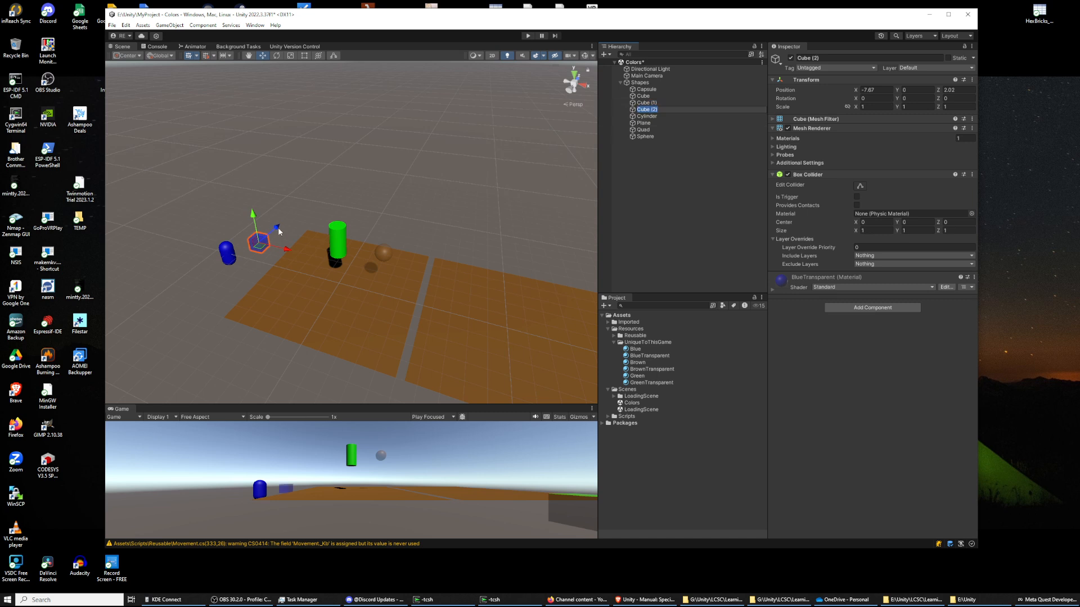
{"action": "left_click_drag", "start_coordinate": [276, 228], "coordinate": [294, 213]}
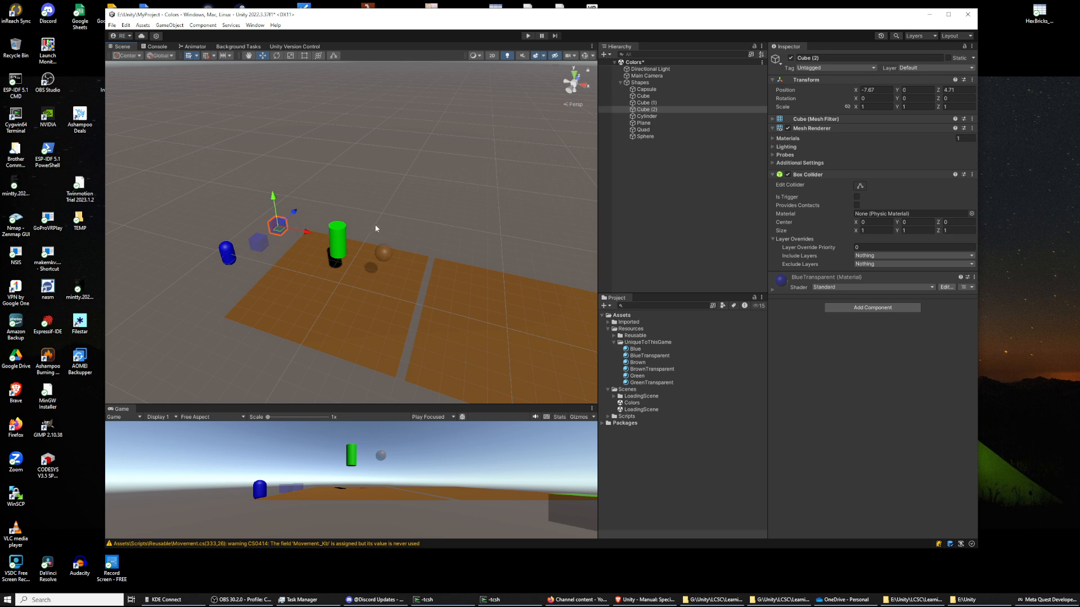
{"action": "left_click", "coordinate": [391, 214]}
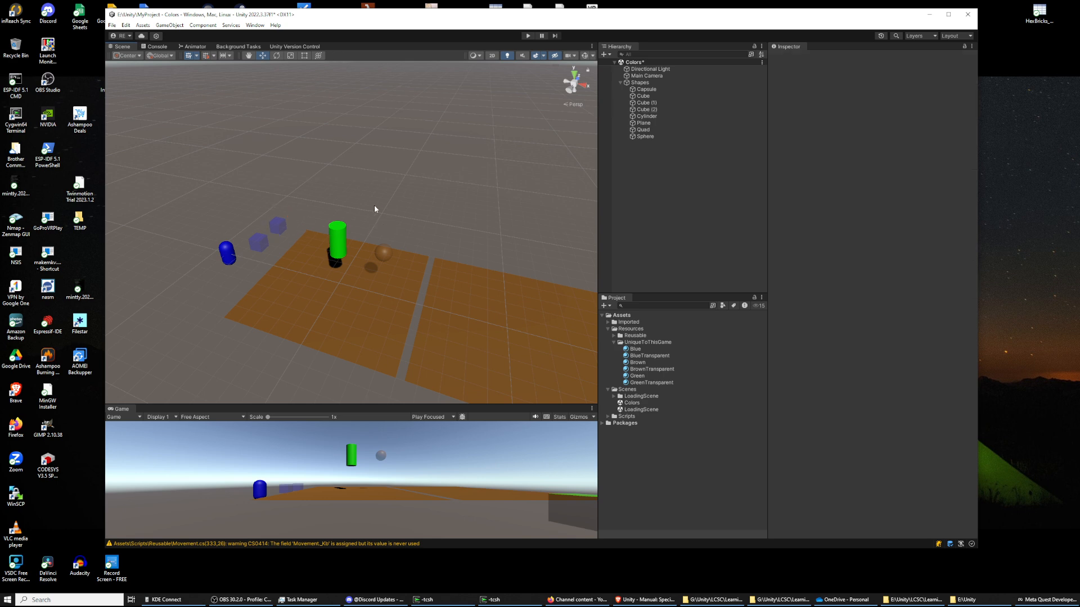
Step: Try a darker, muted blue such as 3D3D91 for BlueTransparent's albedo color, and restore the pure blue
{"action": "left_click", "coordinate": [640, 357]}
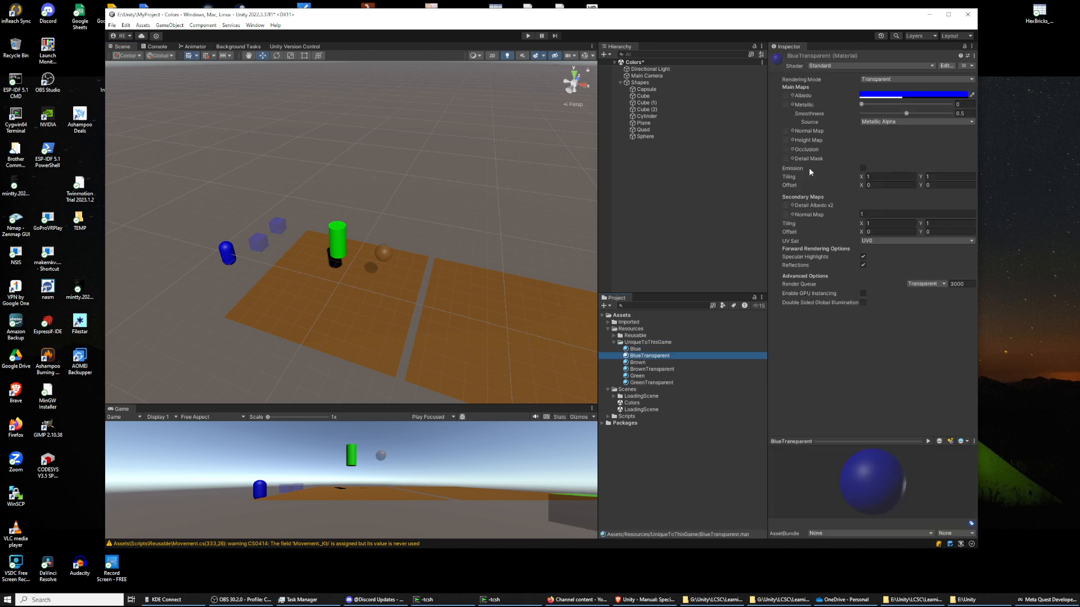
{"action": "left_click", "coordinate": [937, 95]}
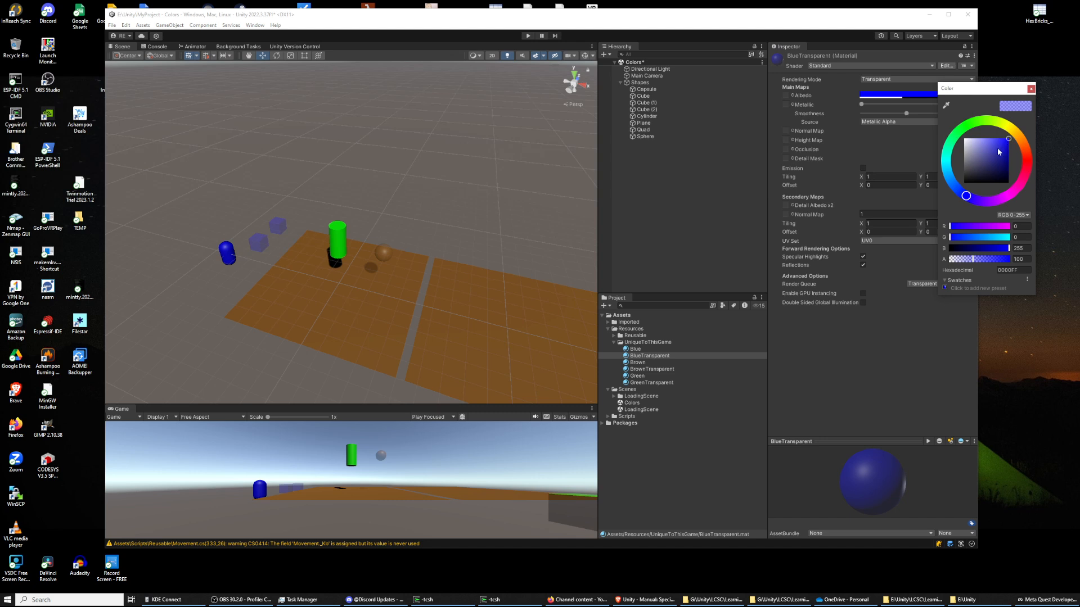
{"action": "mouse_move", "coordinate": [1006, 148]}
{"action": "left_mouse_down"}
{"action": "mouse_move", "coordinate": [976, 163]}
{"action": "mouse_move", "coordinate": [991, 161]}
{"action": "left_mouse_up"}
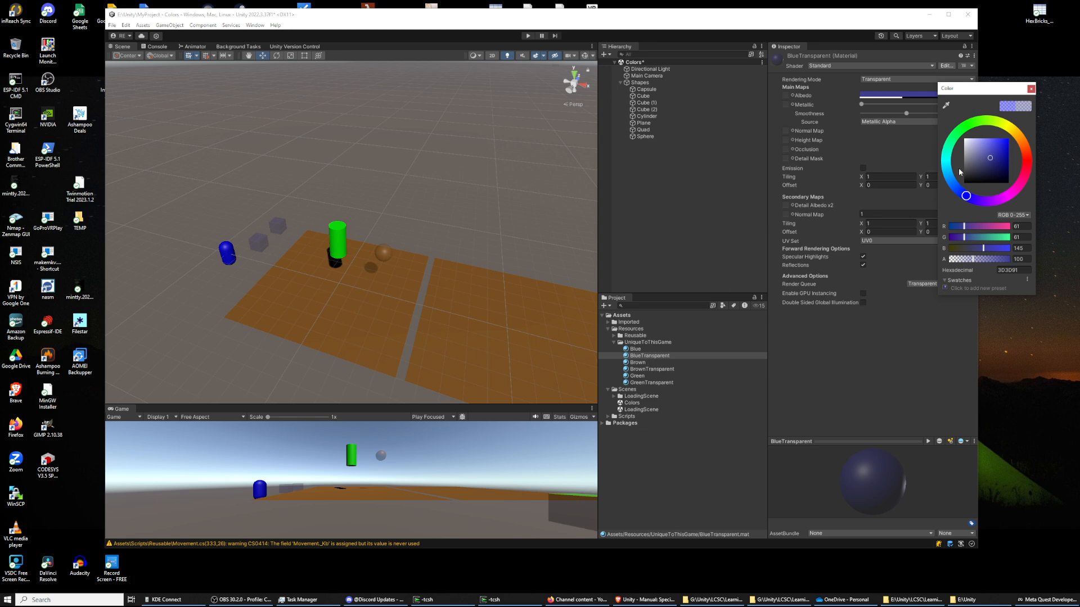
{"action": "left_click", "coordinate": [1031, 89]}
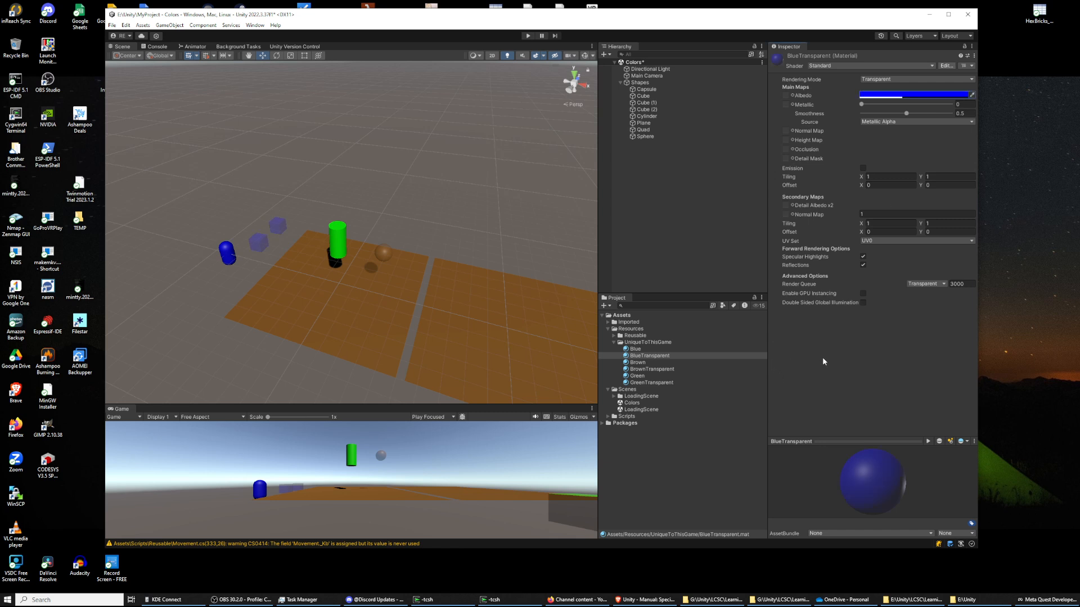
{"action": "left_click", "coordinate": [649, 357]}
{"action": "key", "text": "ctrl+d"}
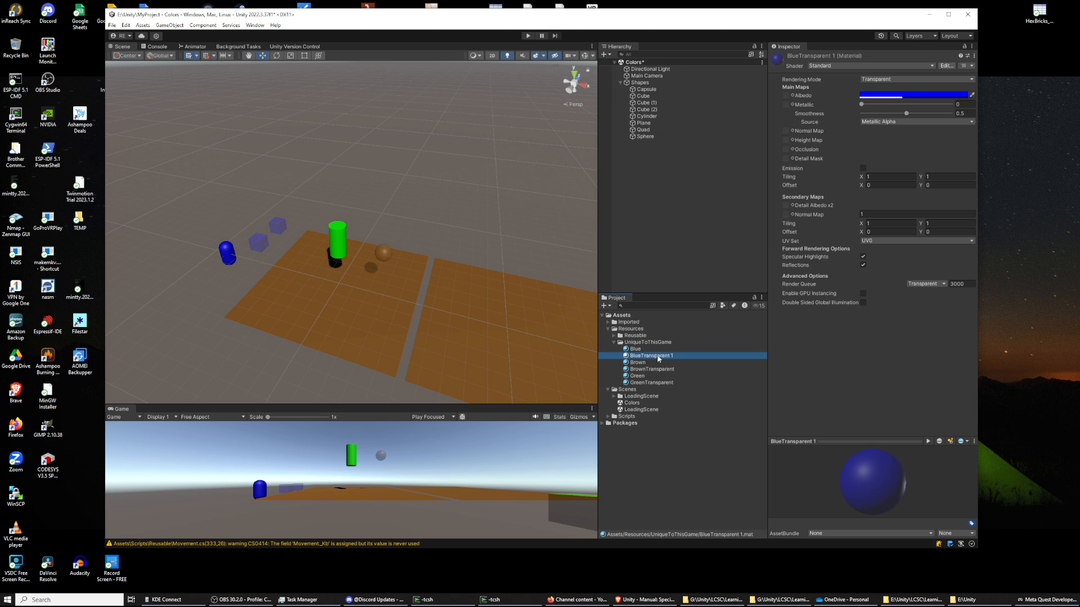
{"action": "left_click", "coordinate": [658, 357]}
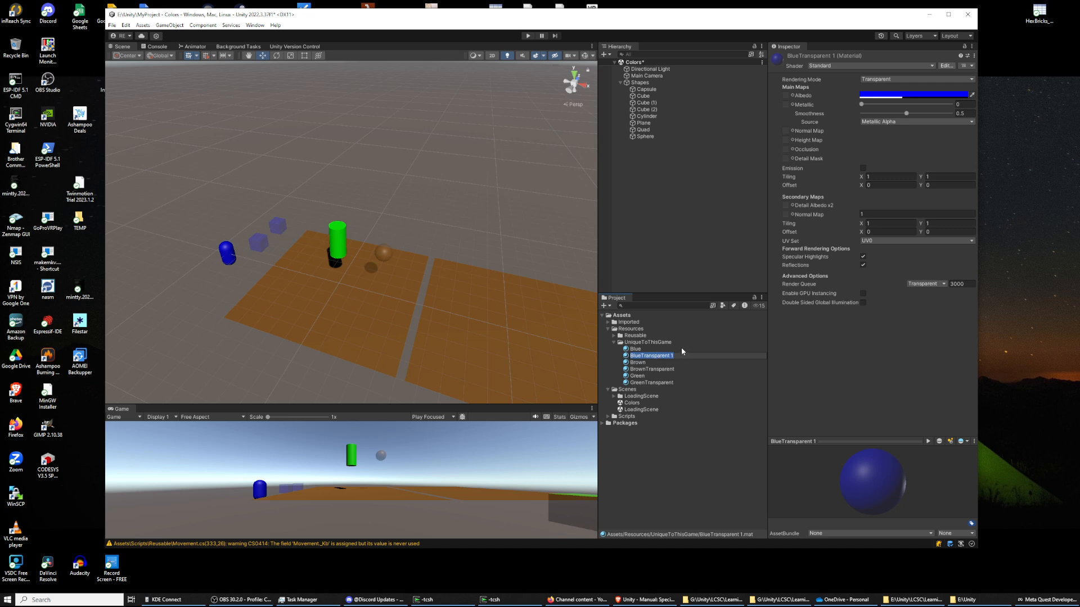
{"action": "key", "text": "End"}
{"action": "key", "text": "BackSpace"}
{"action": "key", "text": "BackSpace"}
{"action": "key", "text": "Return"}
Step: Duplicate the BlueTransparent material and set the copy's albedo color to dark gray 2E2E33
{"action": "left_click", "coordinate": [675, 356]}
{"action": "left_click", "coordinate": [658, 359]}
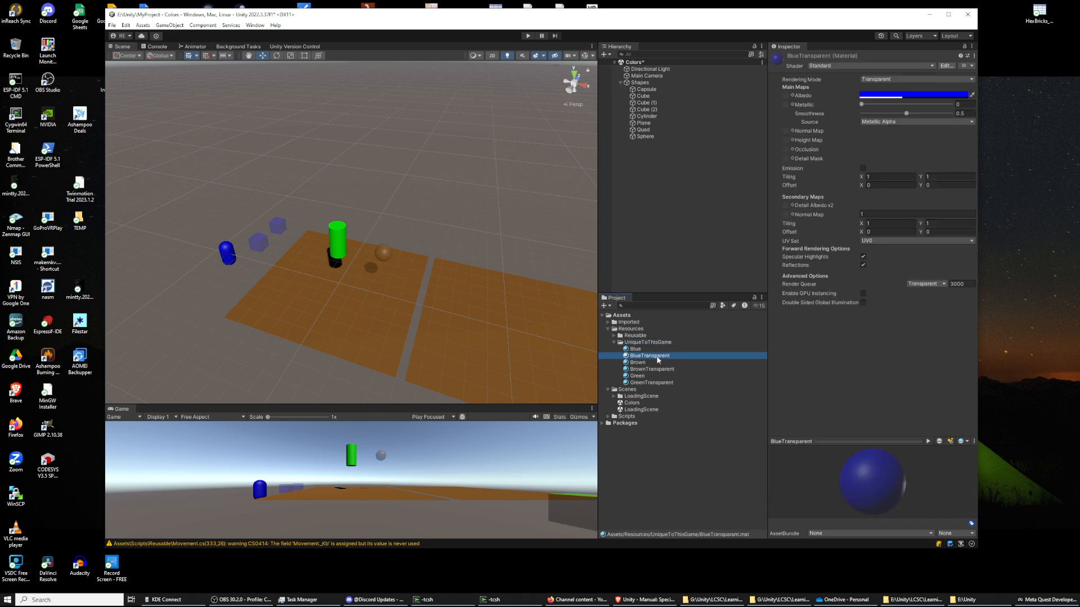
{"action": "key", "text": "ctrl+d"}
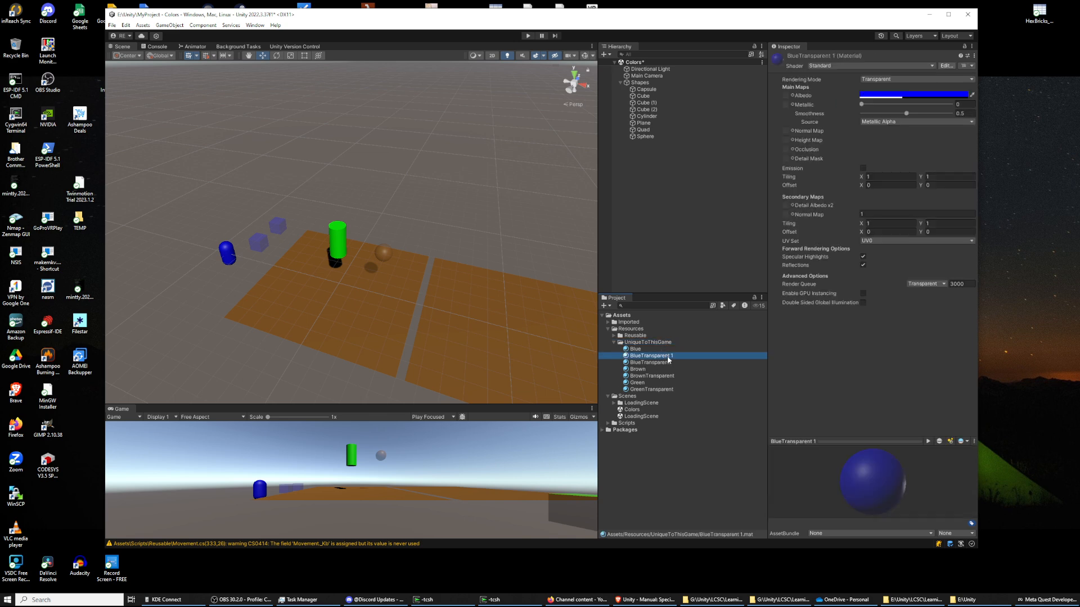
{"action": "key", "text": "F2"}
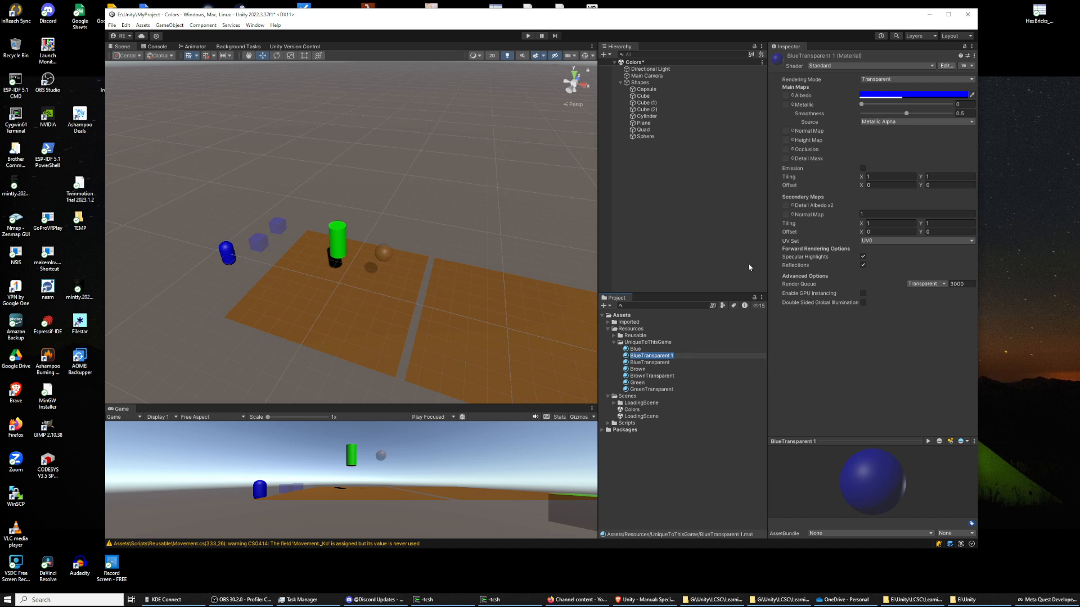
{"action": "left_click", "coordinate": [931, 96]}
{"action": "left_click", "coordinate": [961, 176]}
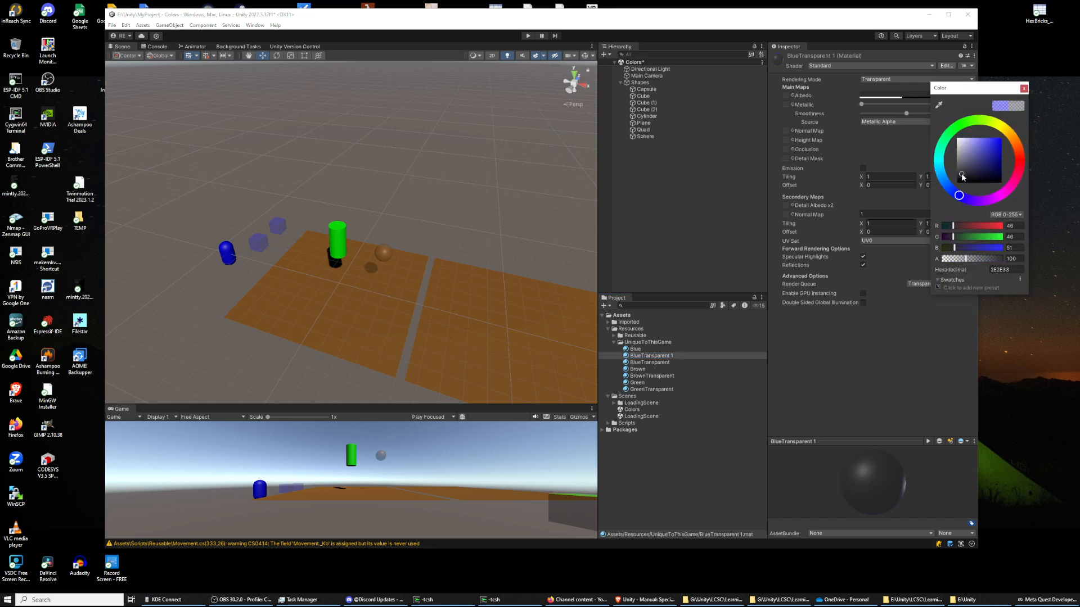
{"action": "left_click", "coordinate": [1024, 88]}
Step: Apply BlueTransparent 1 to the rear transparent cube and change the material's albedo to a lighter blue, 6666E7
{"action": "left_click_drag", "start_coordinate": [649, 358], "coordinate": [300, 235]}
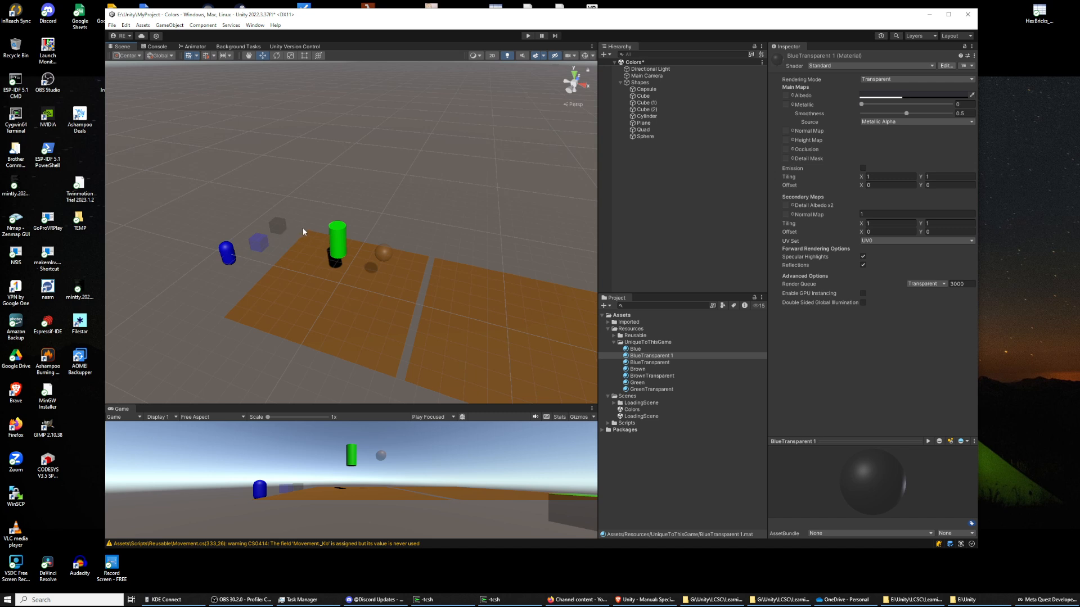
{"action": "left_click", "coordinate": [892, 96]}
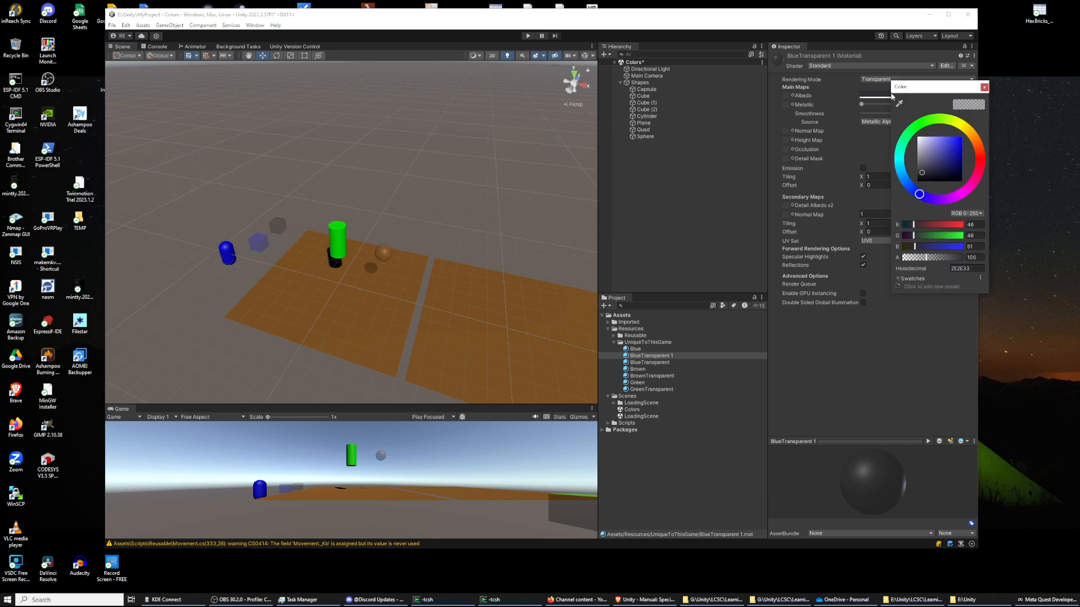
{"action": "left_click_drag", "start_coordinate": [923, 173], "coordinate": [944, 144]}
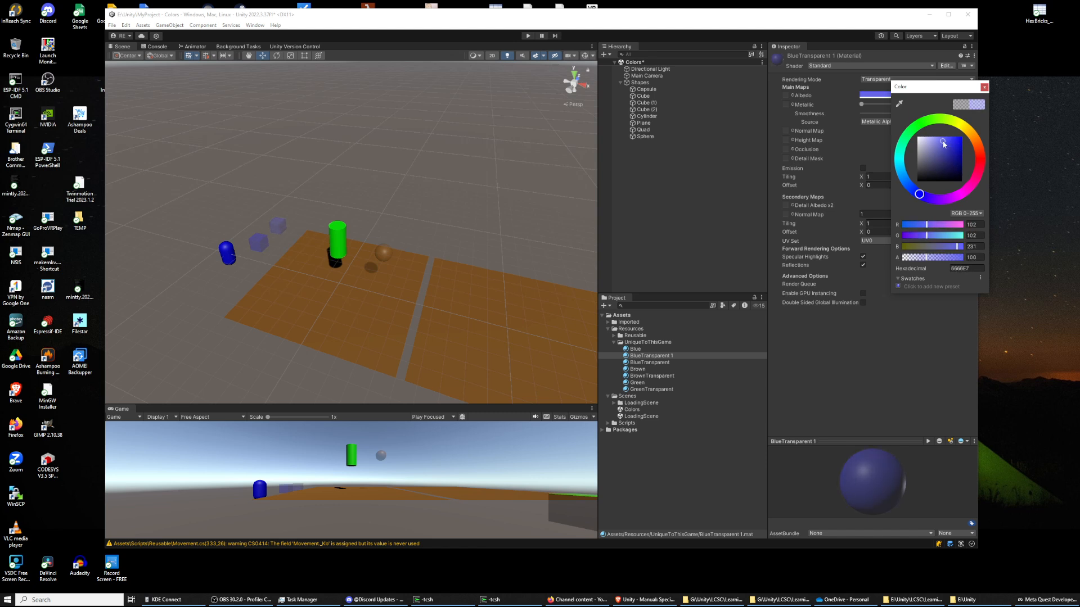
Step: Raise the sphere above the plane to about Y 5.2
{"action": "scroll", "coordinate": [442, 221], "scroll_direction": "up", "scroll_amount": 5}
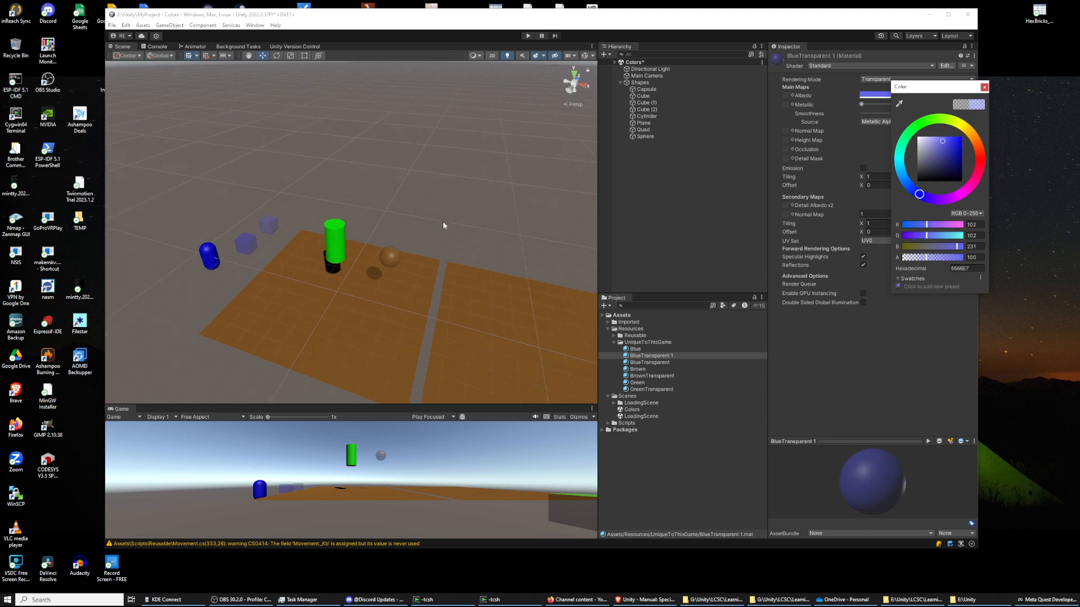
{"action": "right_click_drag", "start_coordinate": [441, 221], "coordinate": [468, 243]}
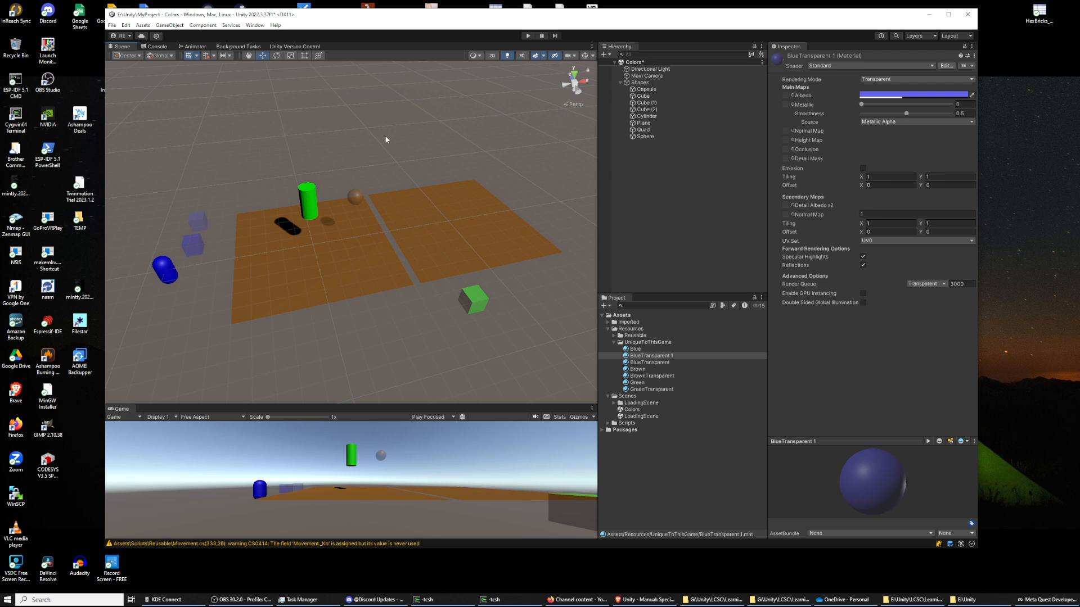
{"action": "middle_click_drag", "start_coordinate": [364, 145], "coordinate": [393, 161]}
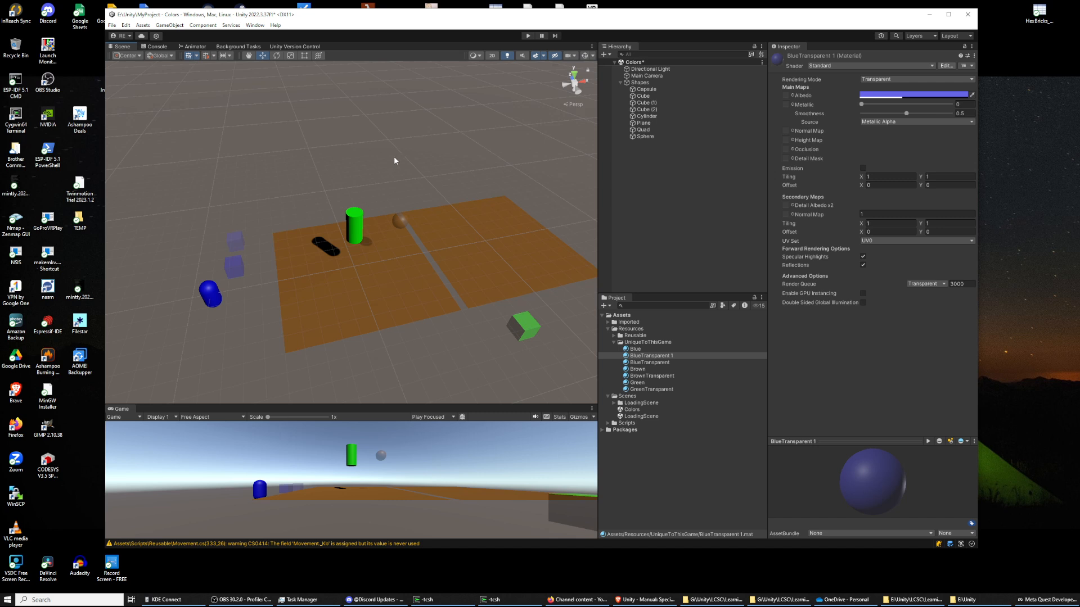
{"action": "left_click", "coordinate": [400, 221]}
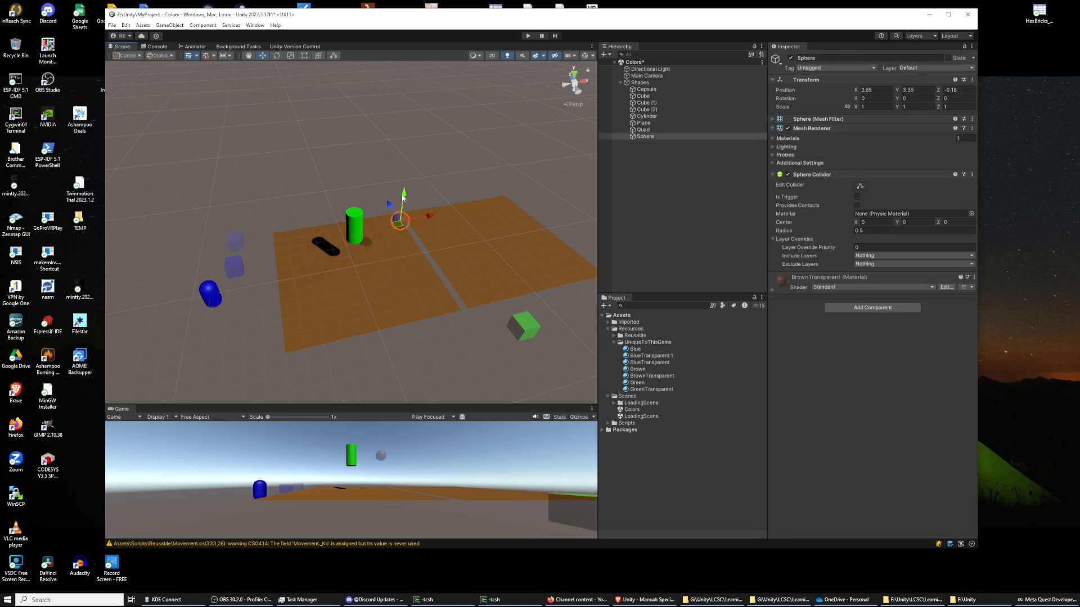
{"action": "left_click_drag", "start_coordinate": [404, 190], "coordinate": [410, 163]}
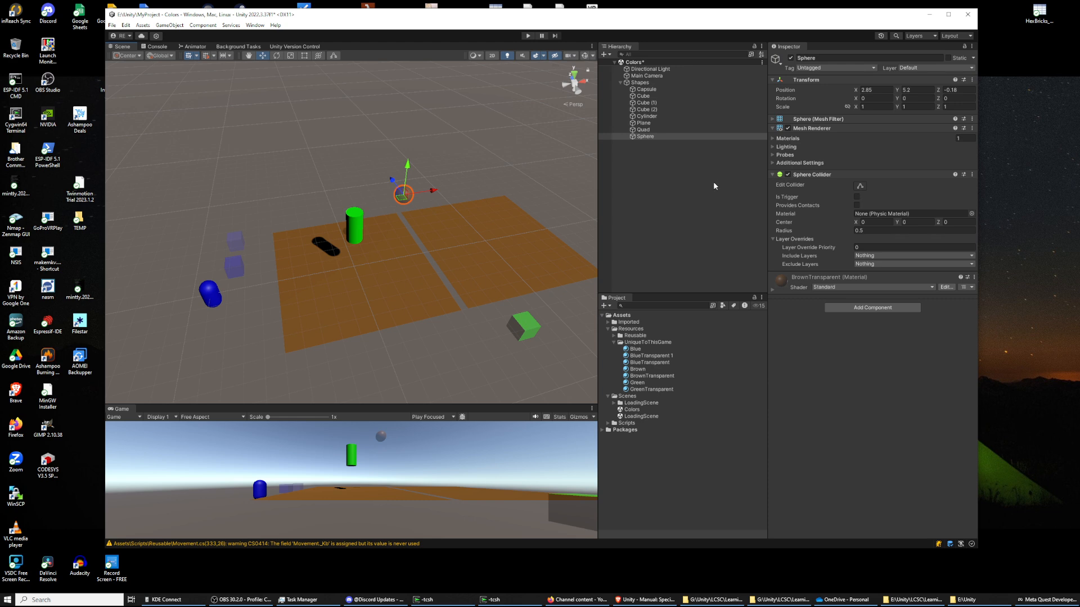
Step: Save the Colors scene and open LoadingScene
{"action": "left_click", "coordinate": [112, 24]}
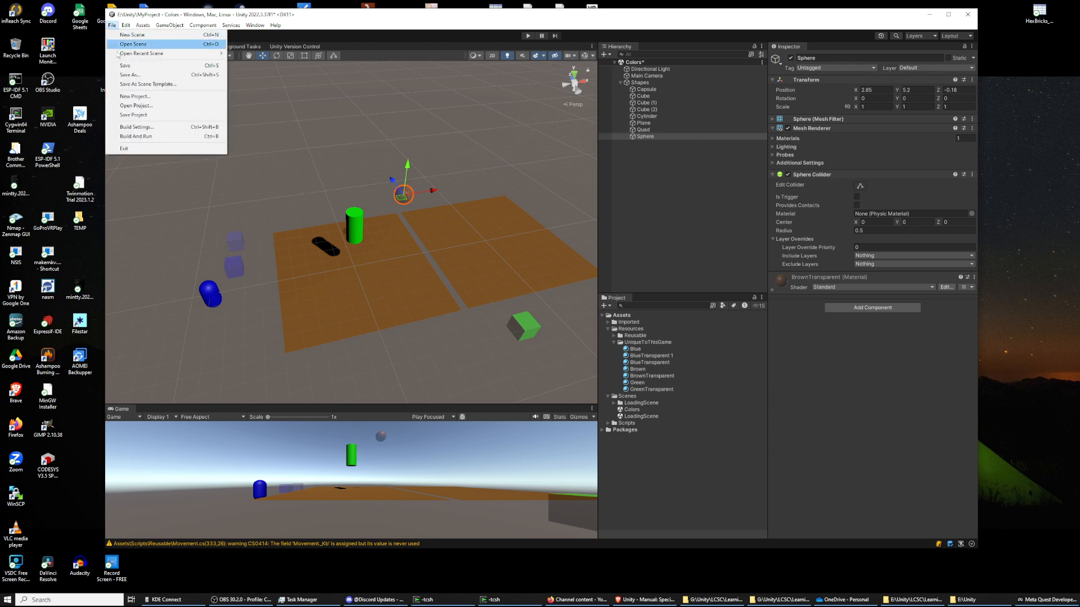
{"action": "left_click", "coordinate": [124, 65]}
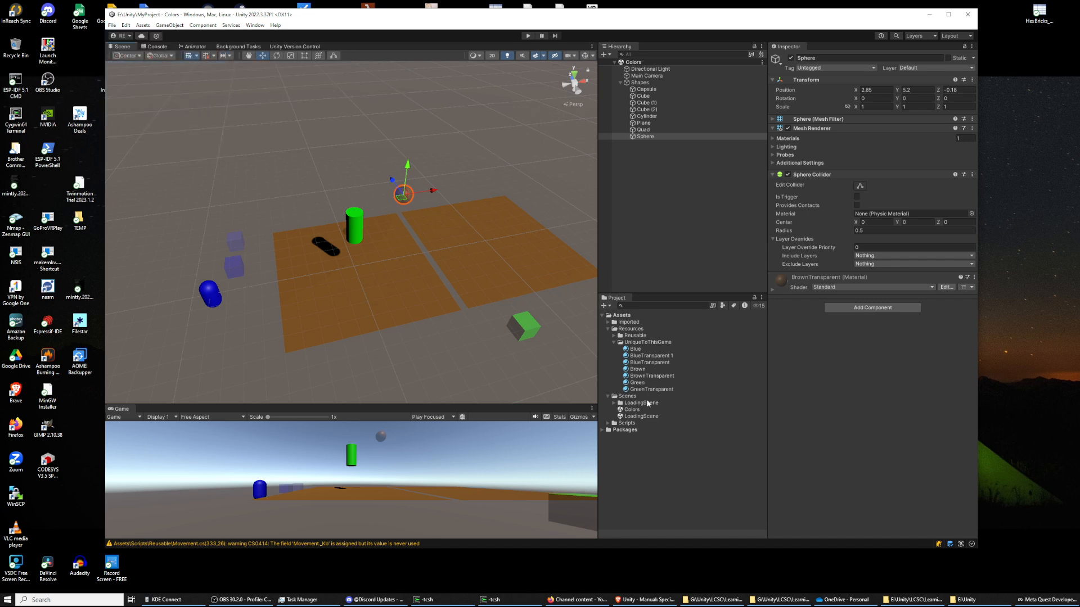
{"action": "double_click", "coordinate": [641, 416]}
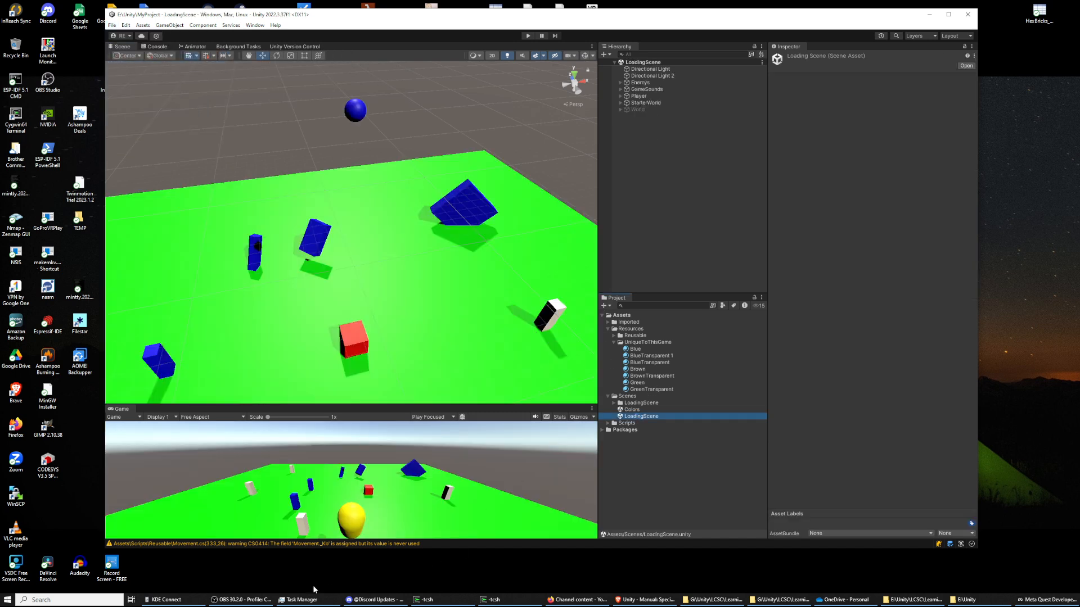